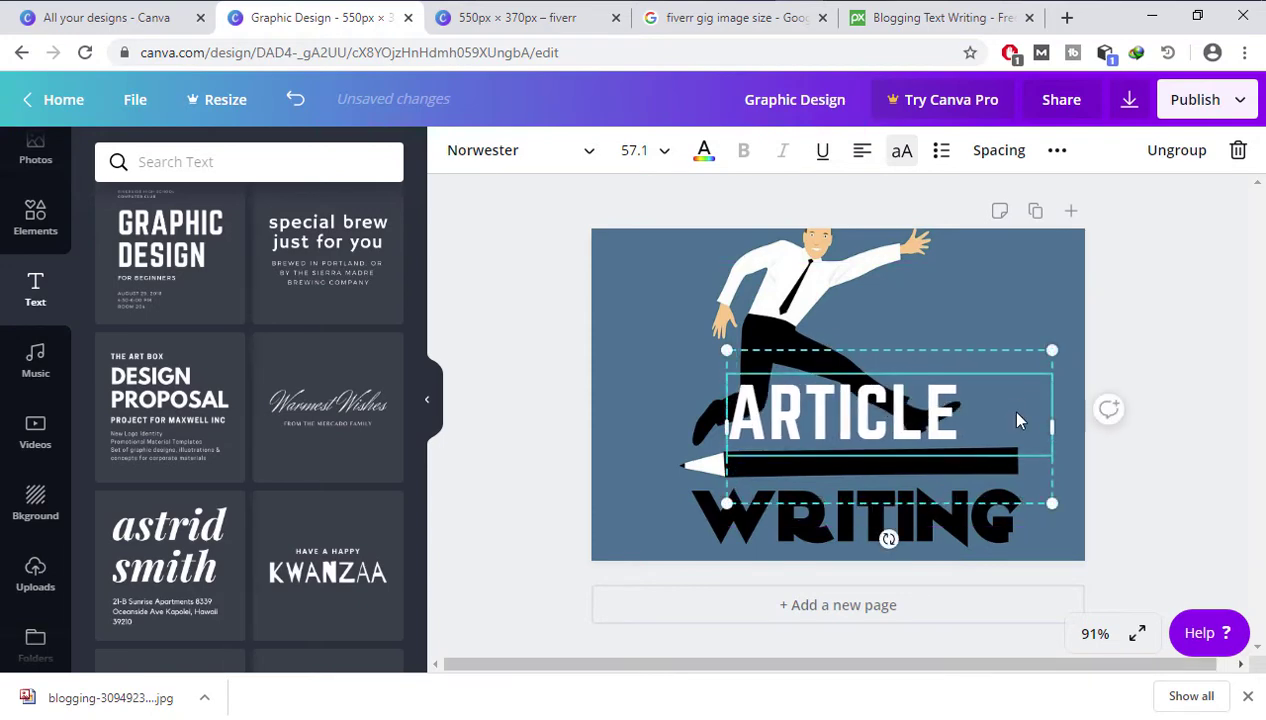
- Download the finished Article Writing design as a PNG file
click(644, 301)
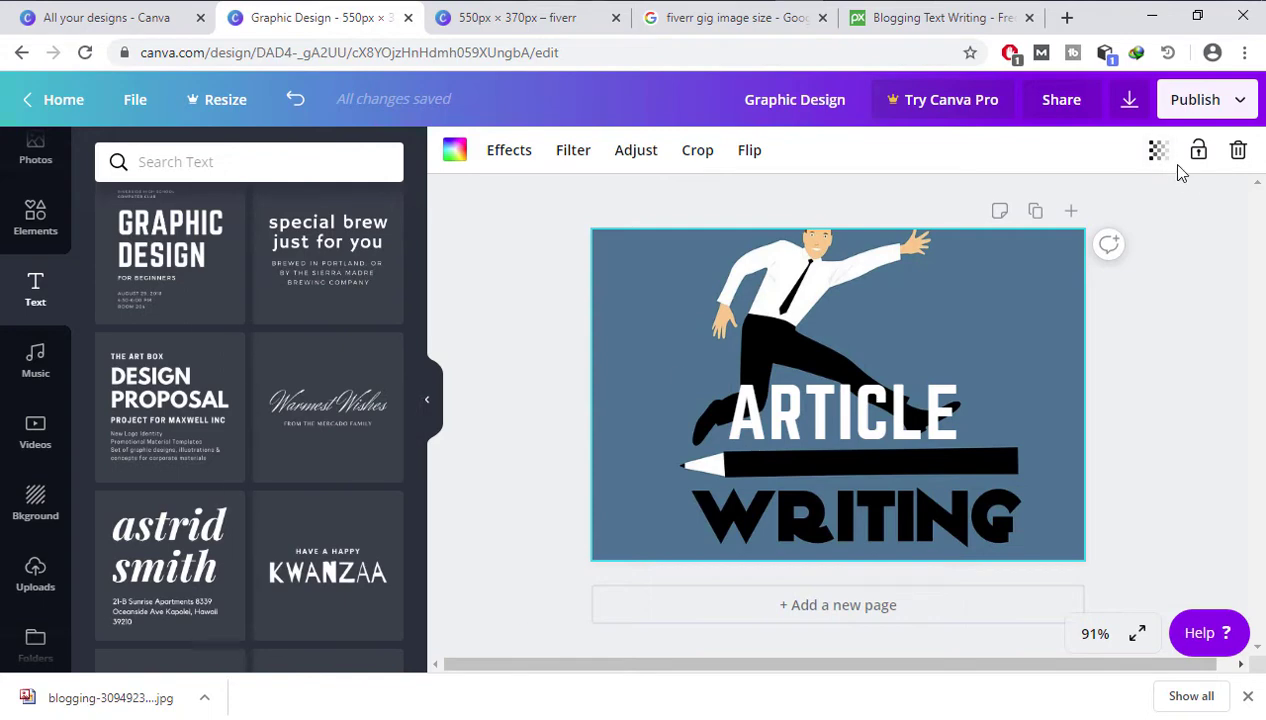
click(1129, 104)
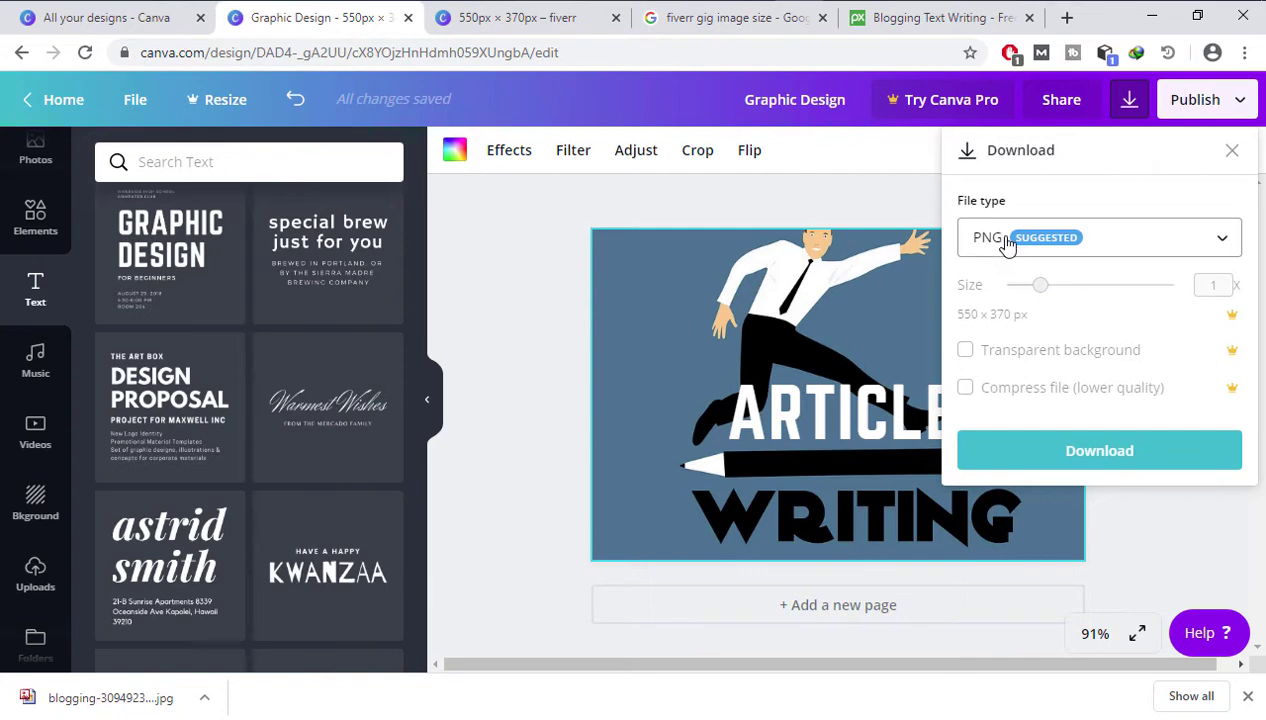
click(1103, 452)
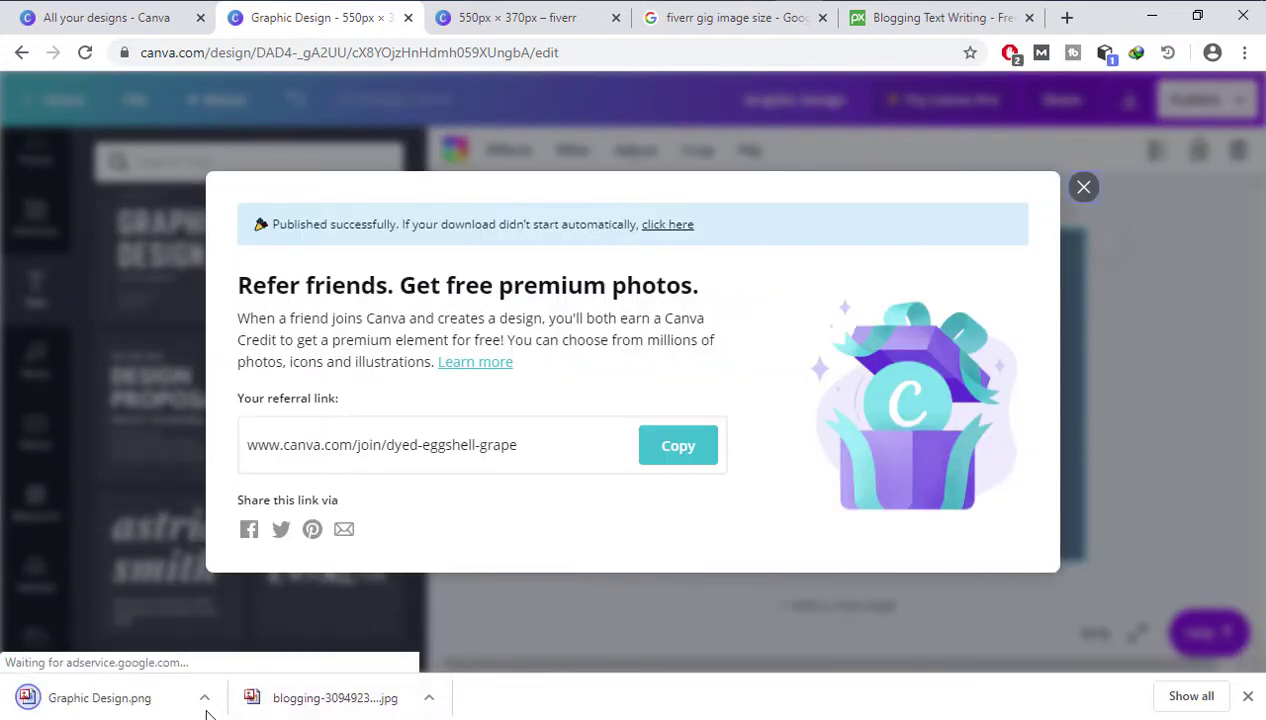
- Open the downloaded Graphic Design.png from its folder to check it, and return to the Canva design without the referral message
click(205, 698)
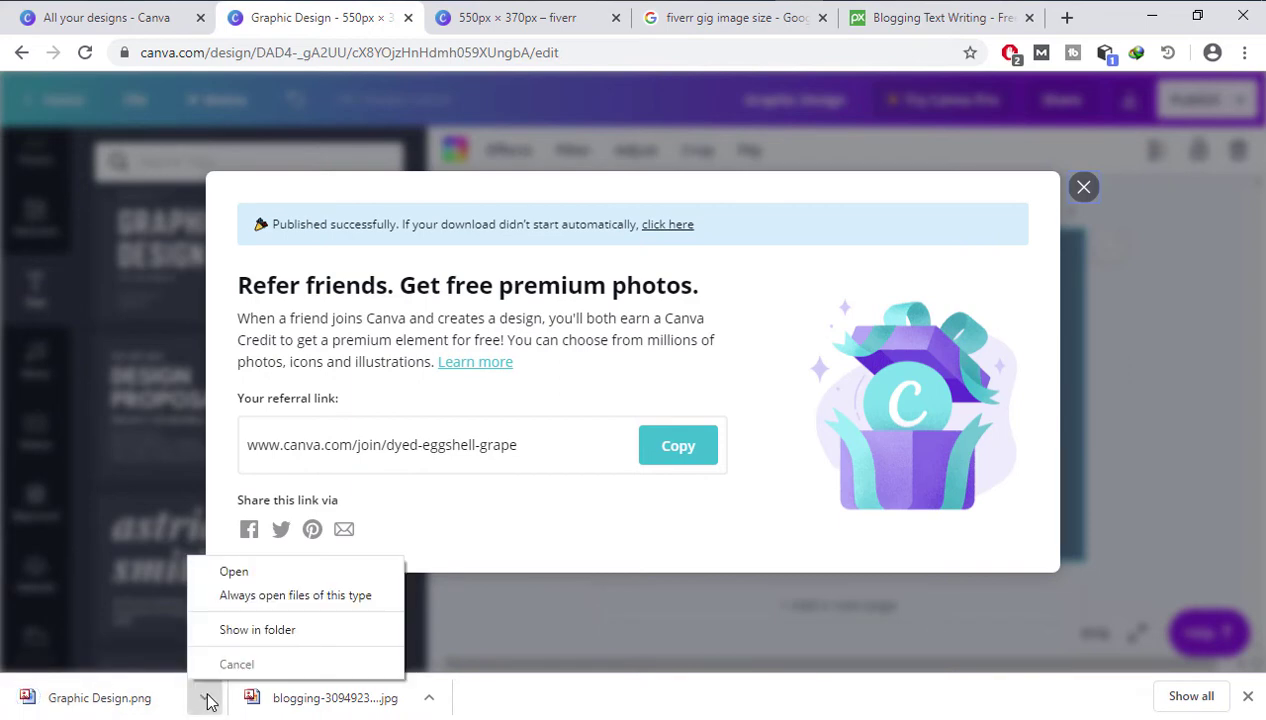
click(250, 630)
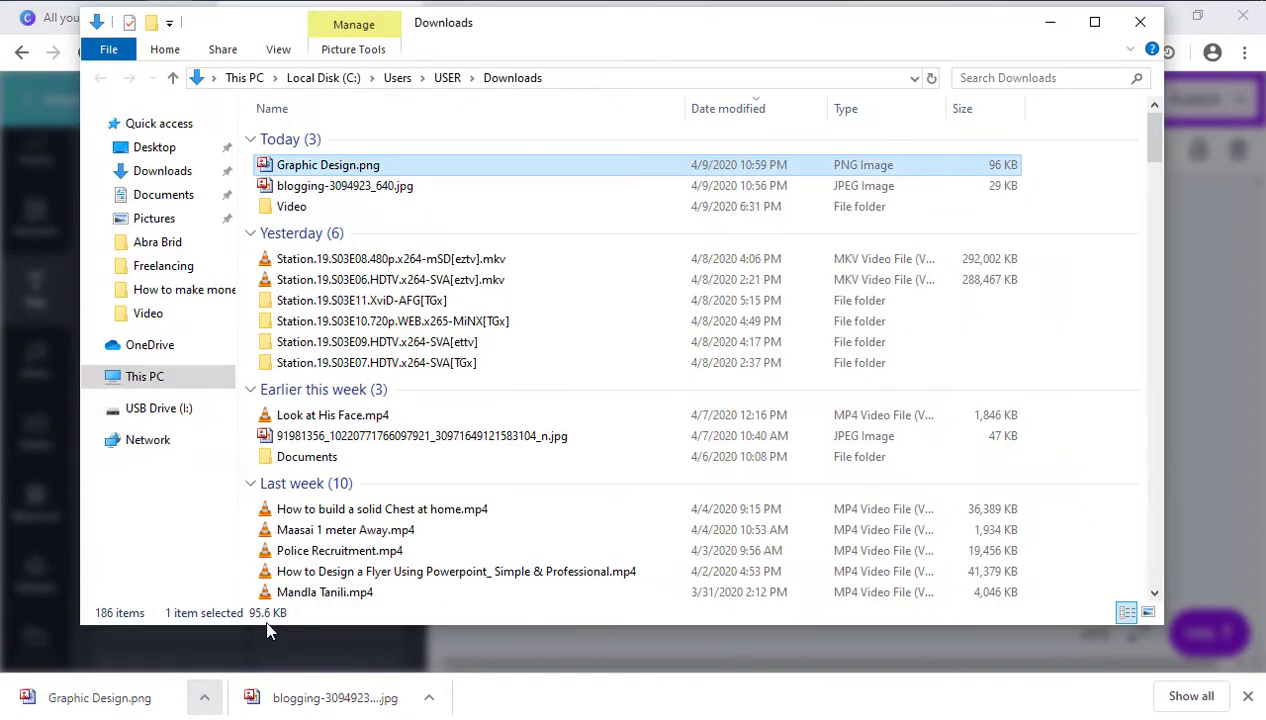
double_click(366, 168)
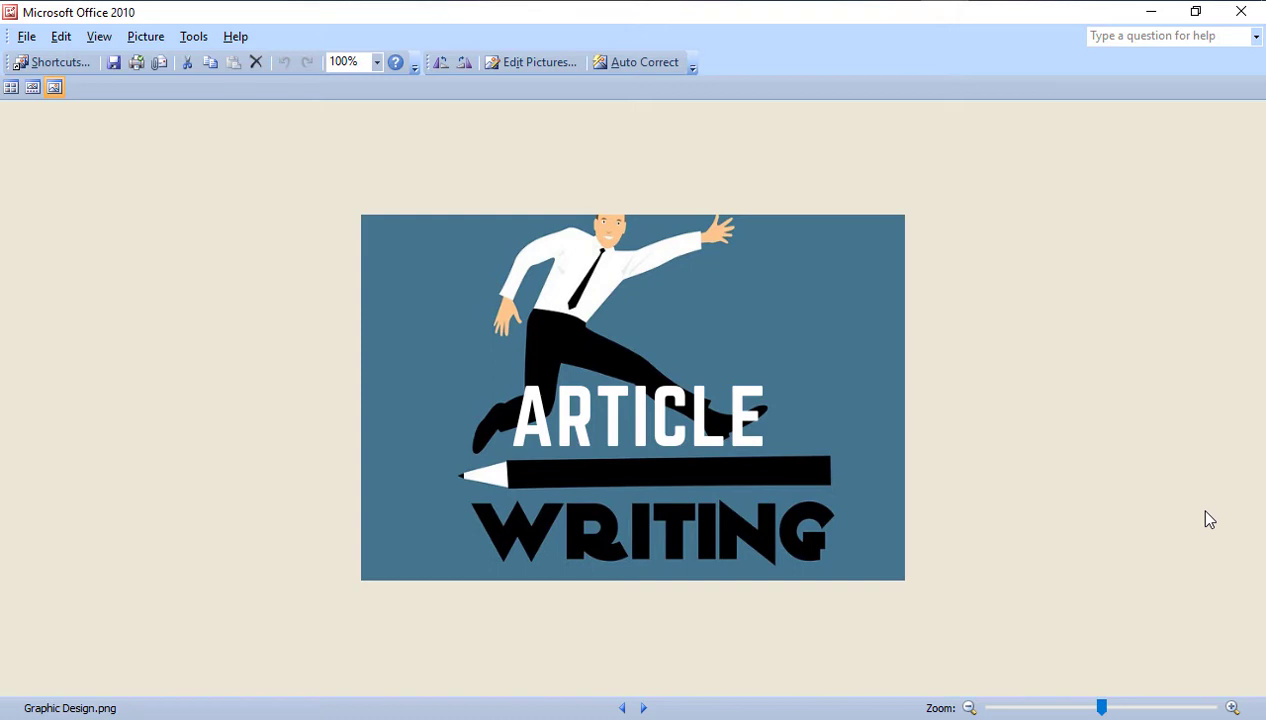
key(alt+Tab)
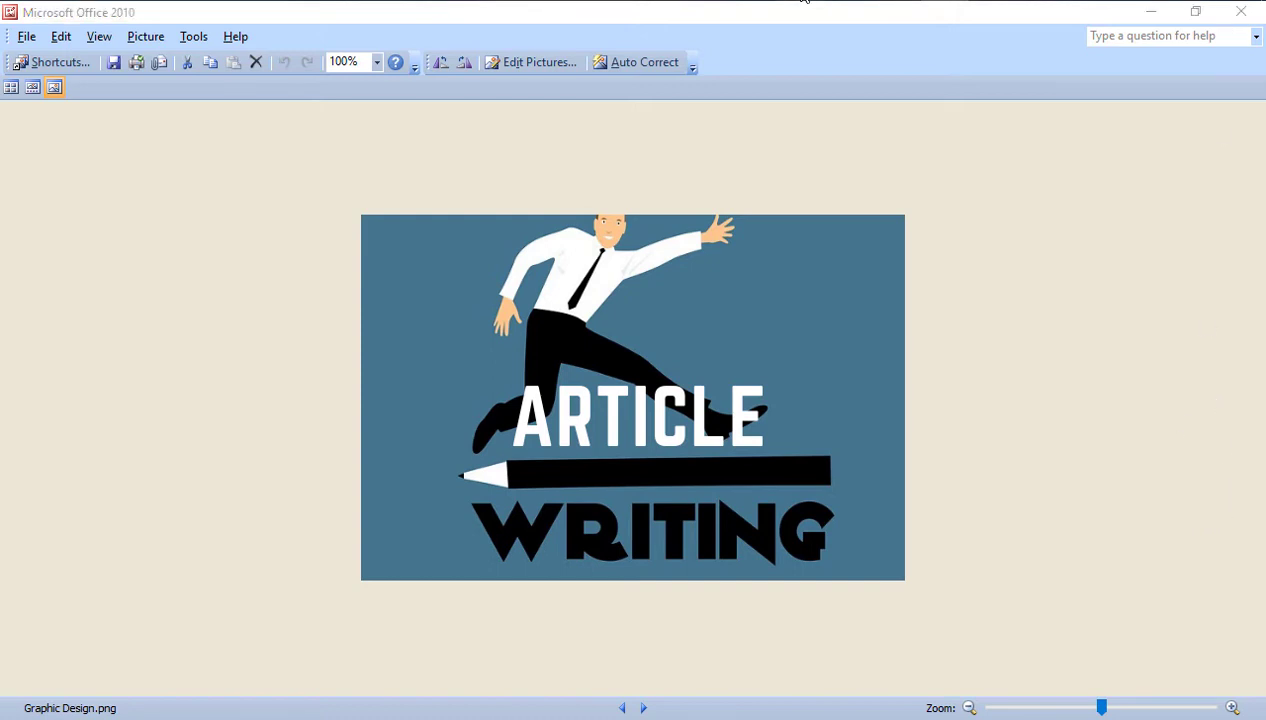
click(1083, 188)
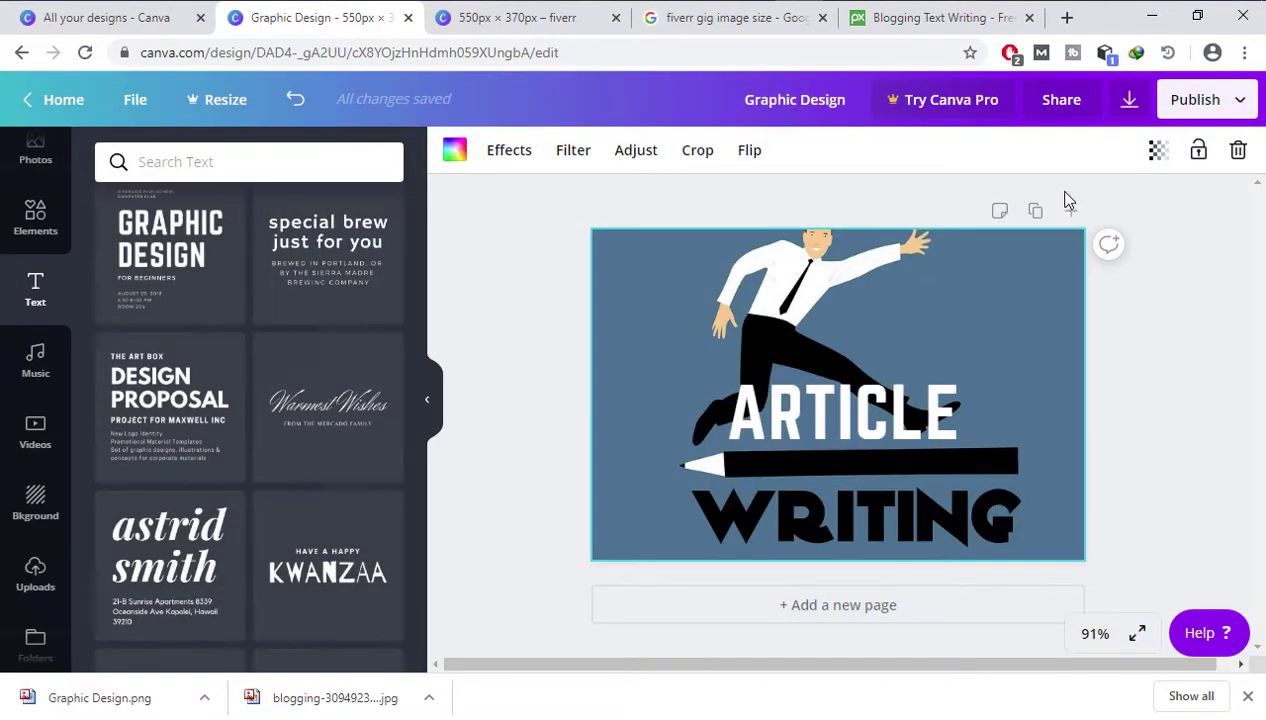
scroll(370, 390, down, 5)
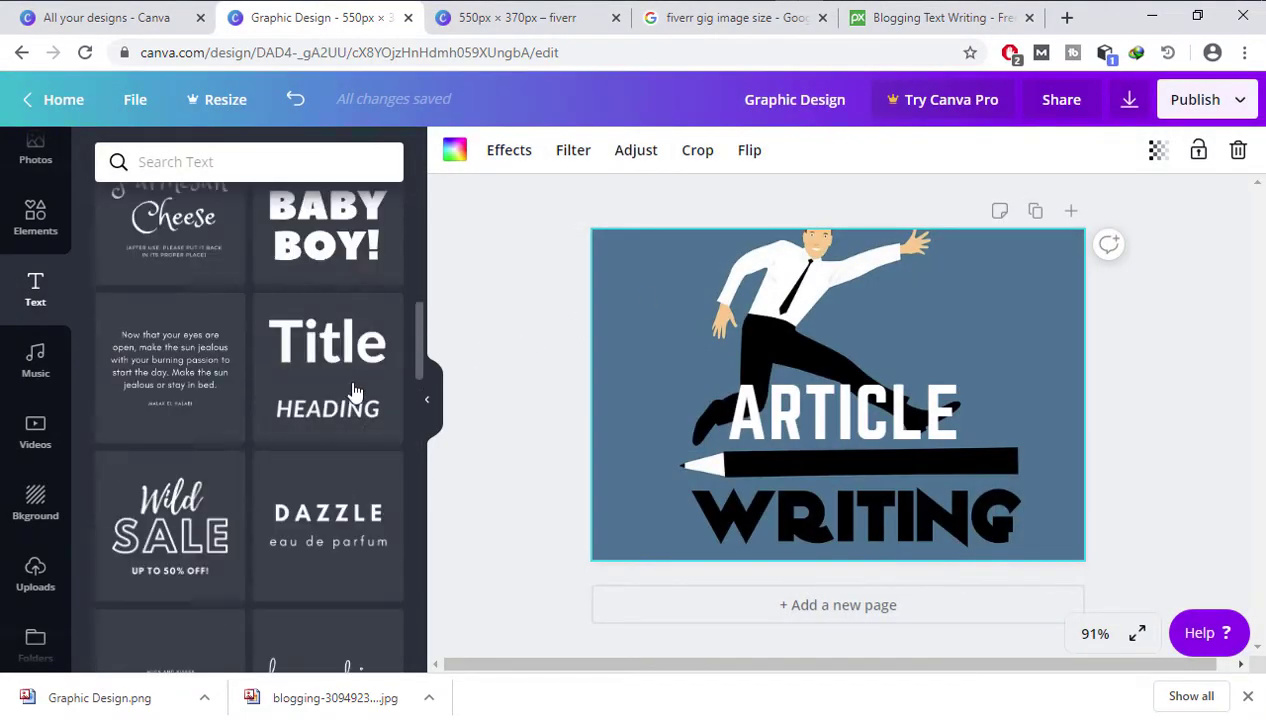
scroll(350, 385, up, 3)
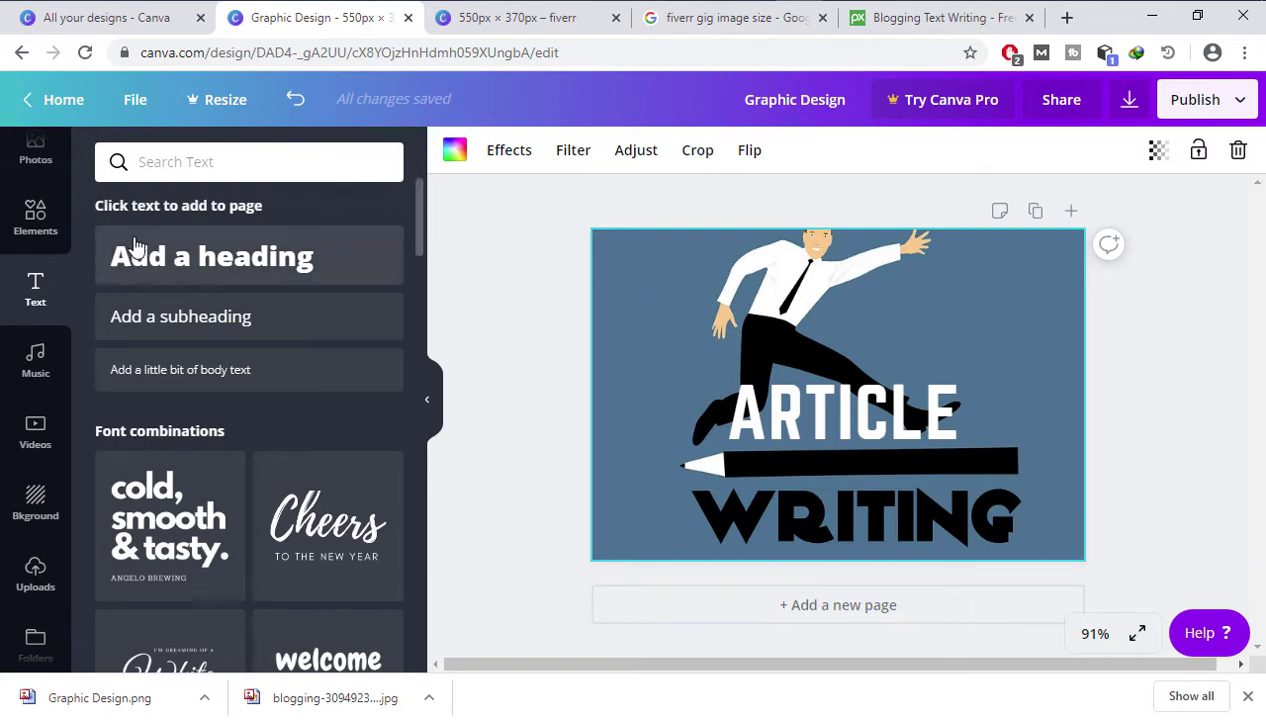
scroll(71, 290, up, 2)
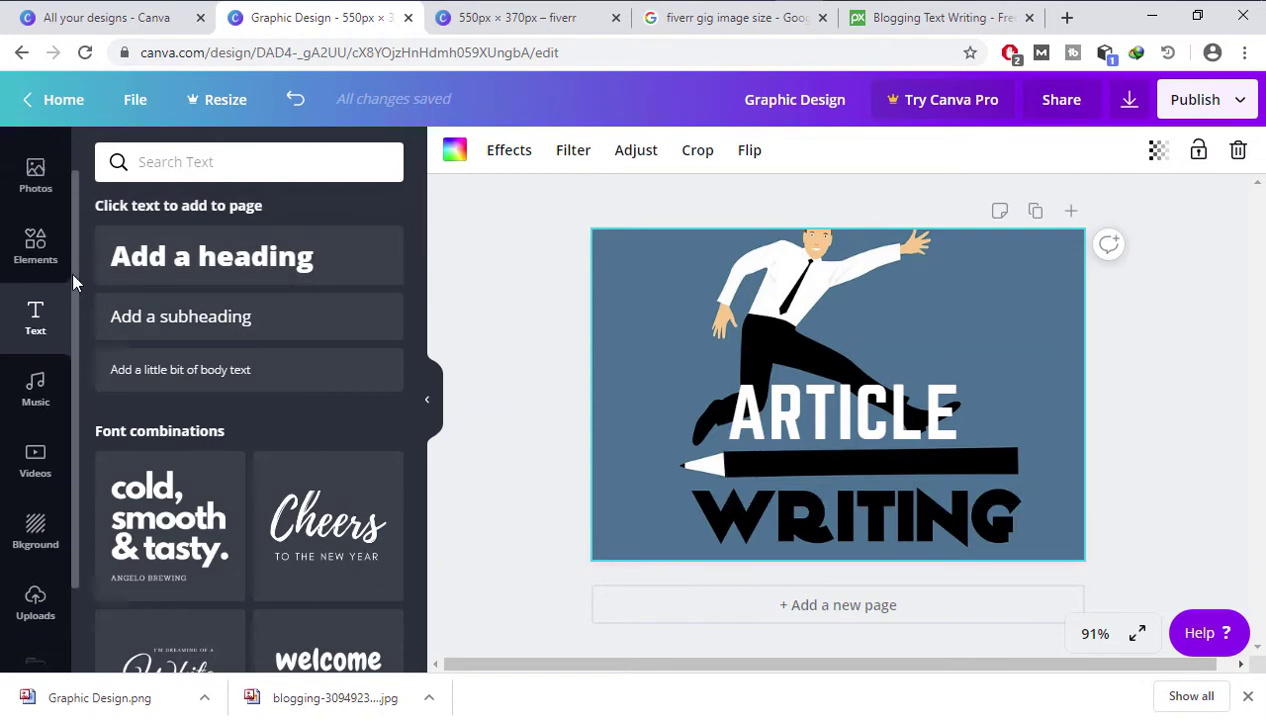
- Create a new design with custom dimensions of 550 x 370 px
click(62, 101)
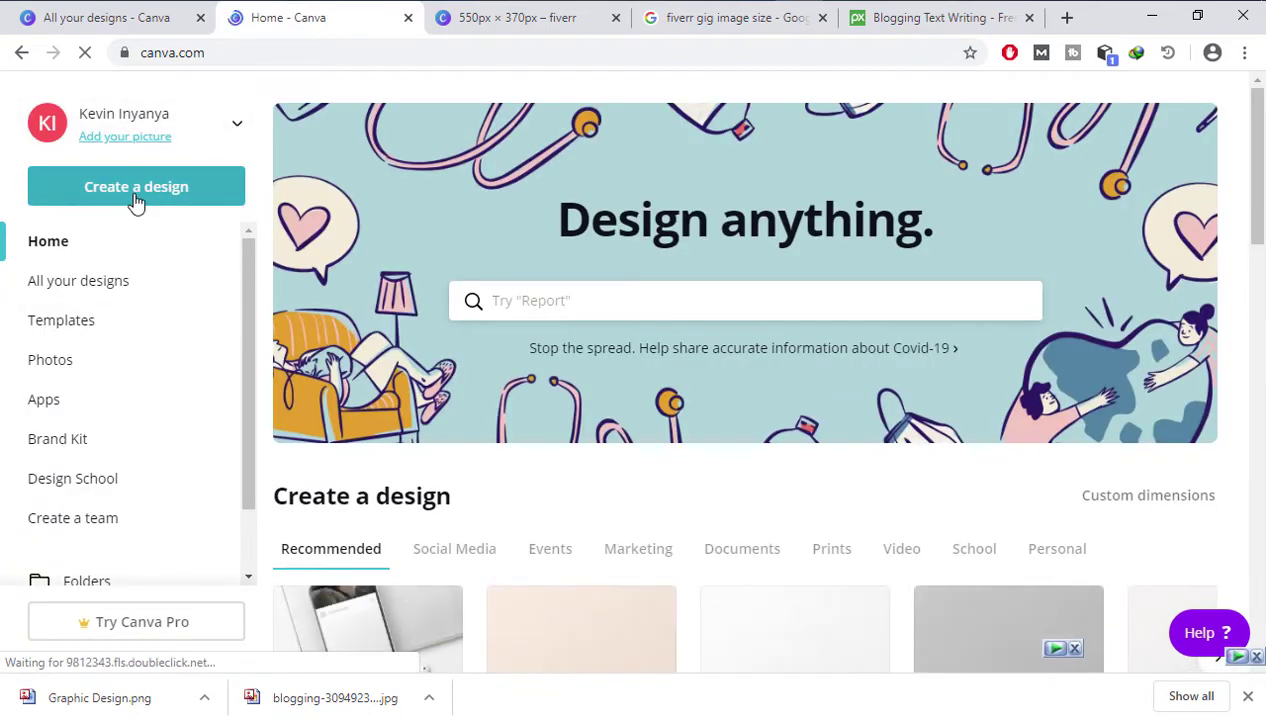
click(138, 197)
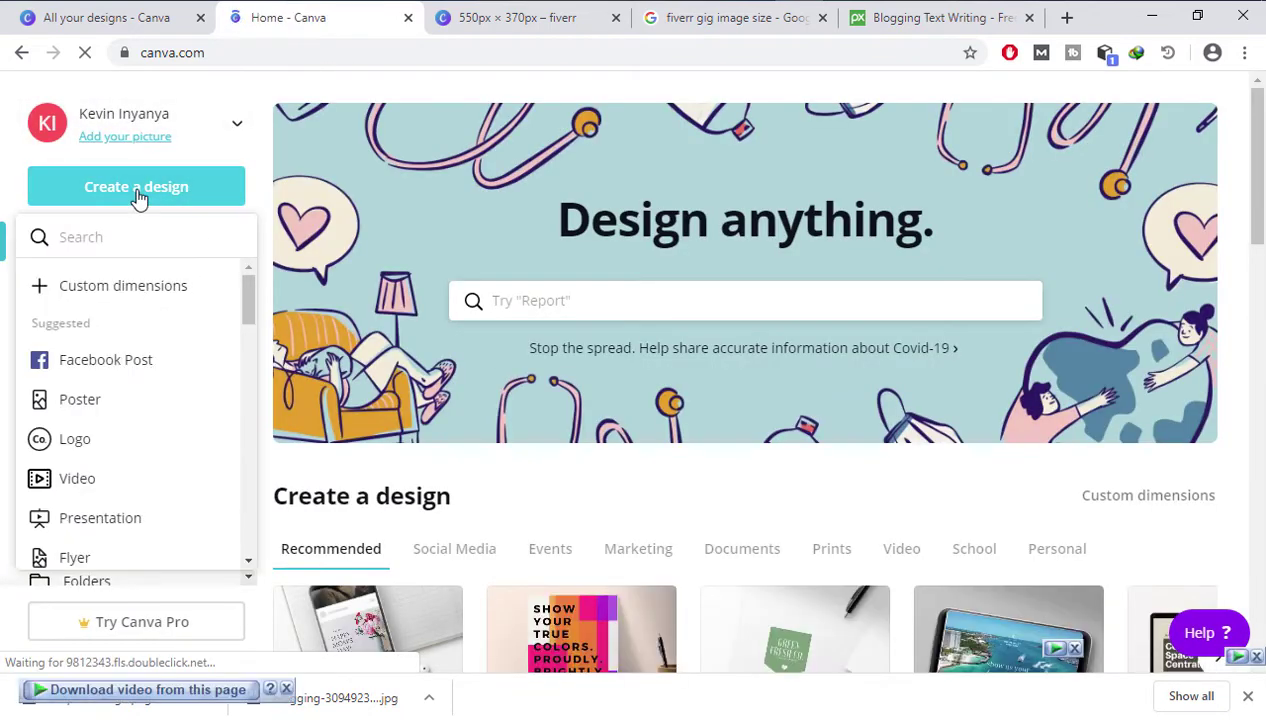
click(141, 289)
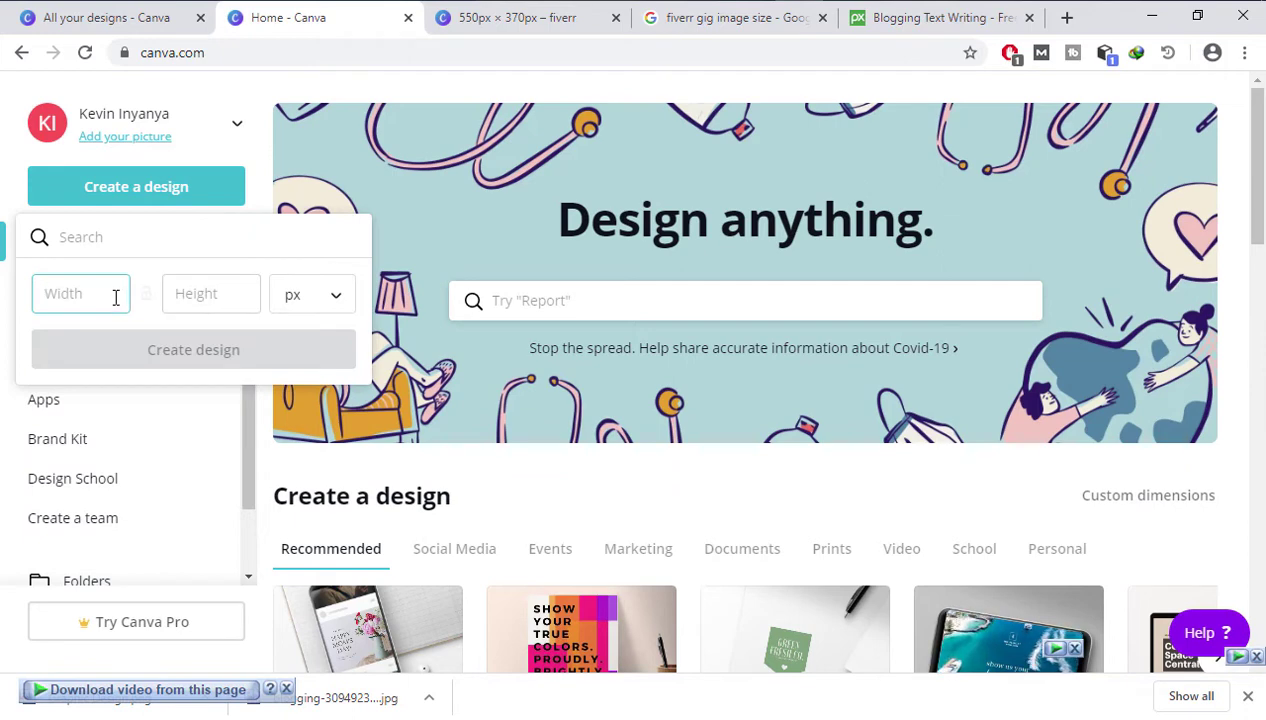
text(550)
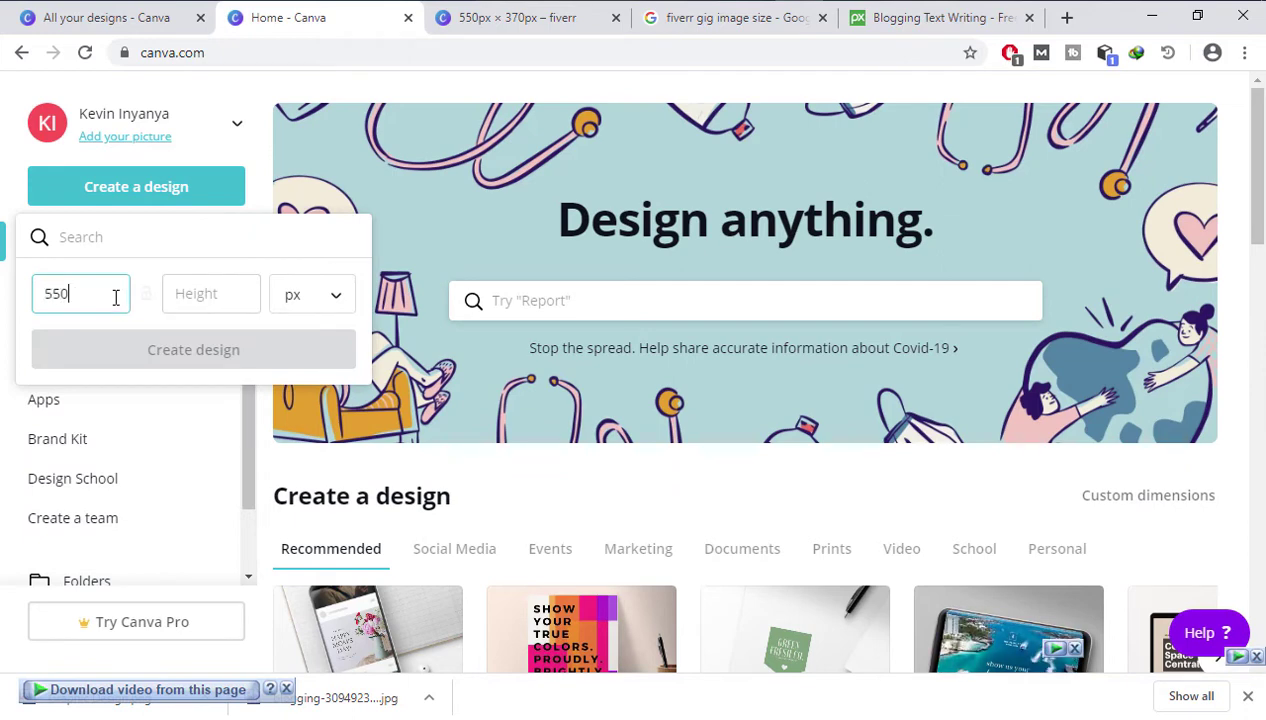
click(172, 293)
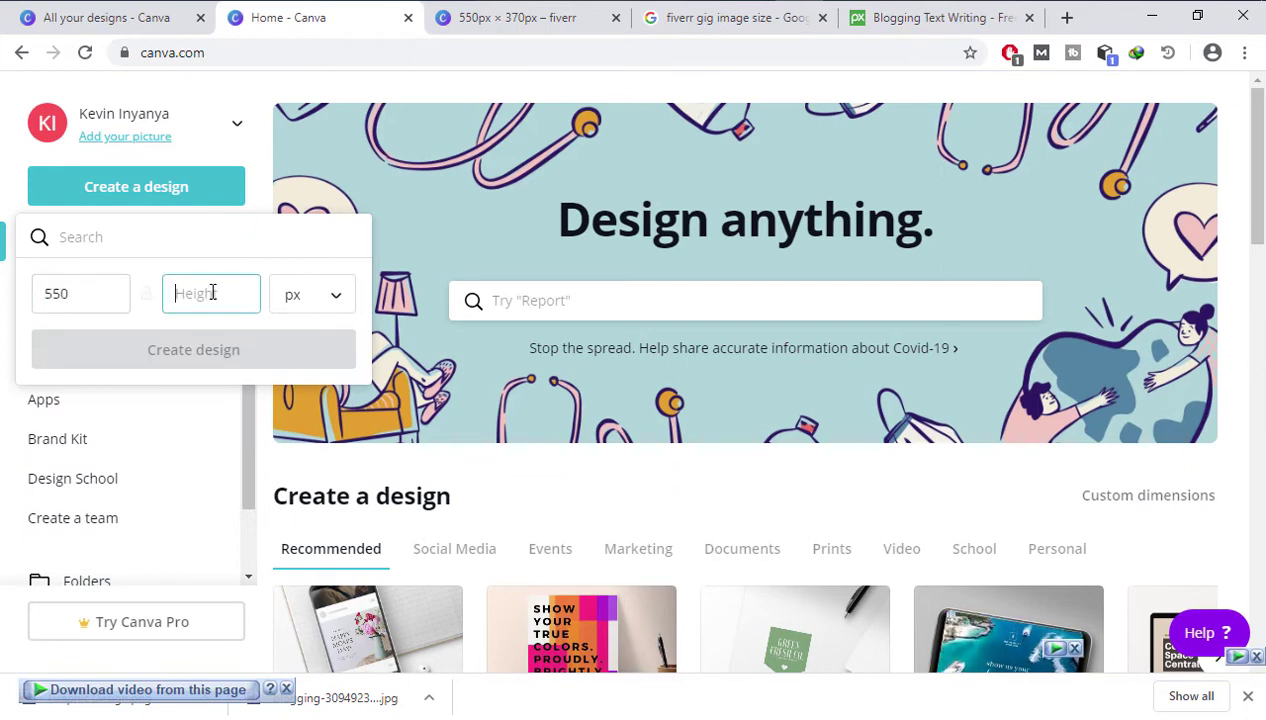
text(370)
key(Return)
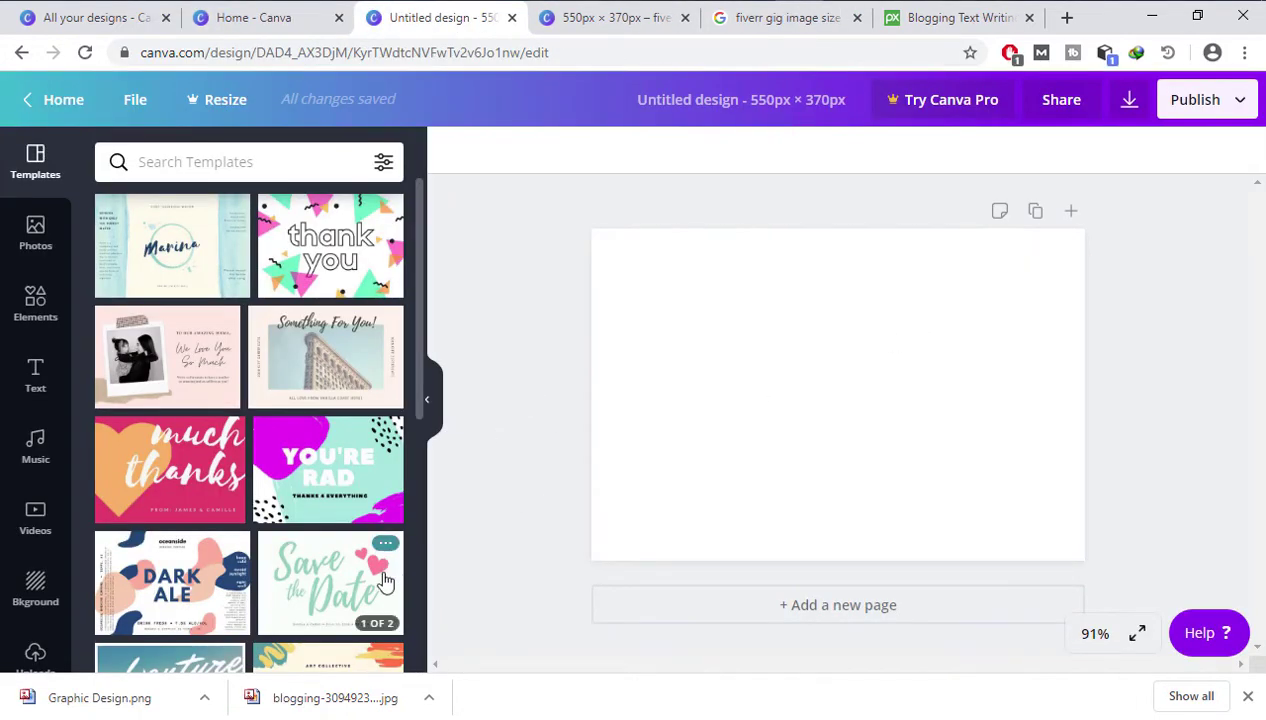
- Look through the shapes in the element library and place a plain square on the blank page
click(44, 306)
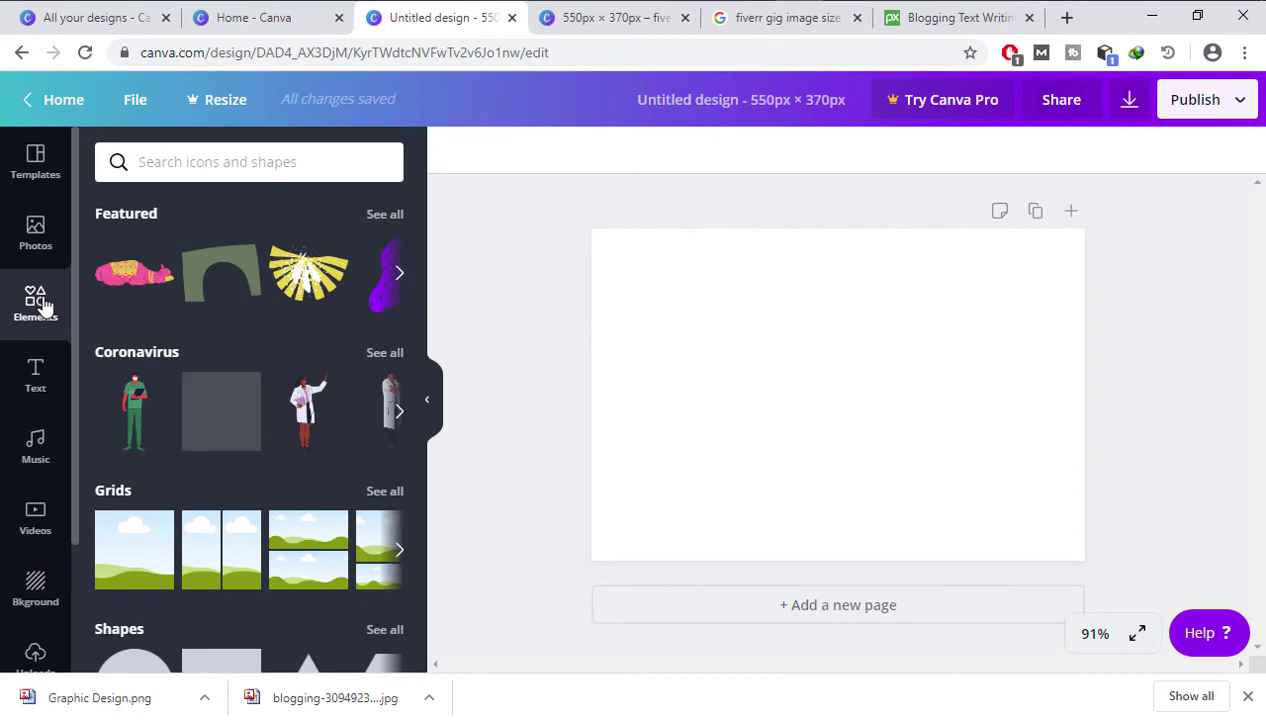
scroll(280, 427, down, 8)
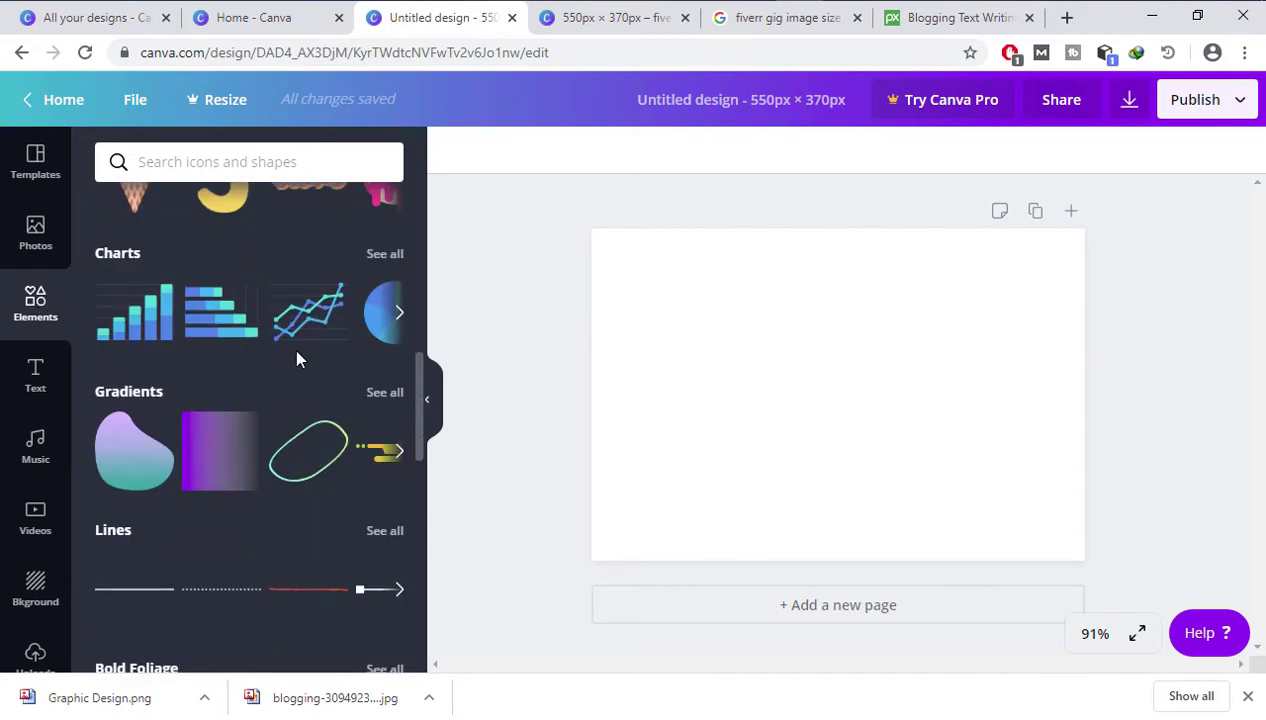
scroll(297, 359, up, 3)
scroll(300, 358, up, 5)
scroll(300, 358, down, 4)
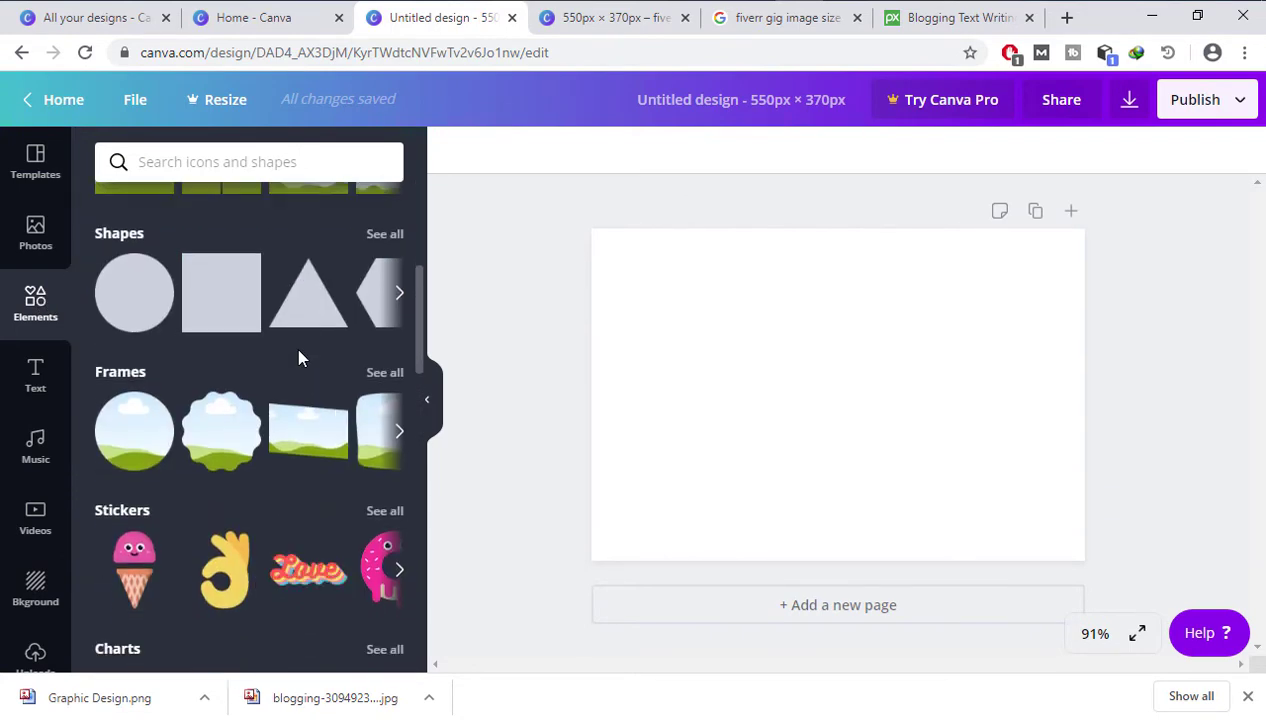
scroll(300, 358, up, 2)
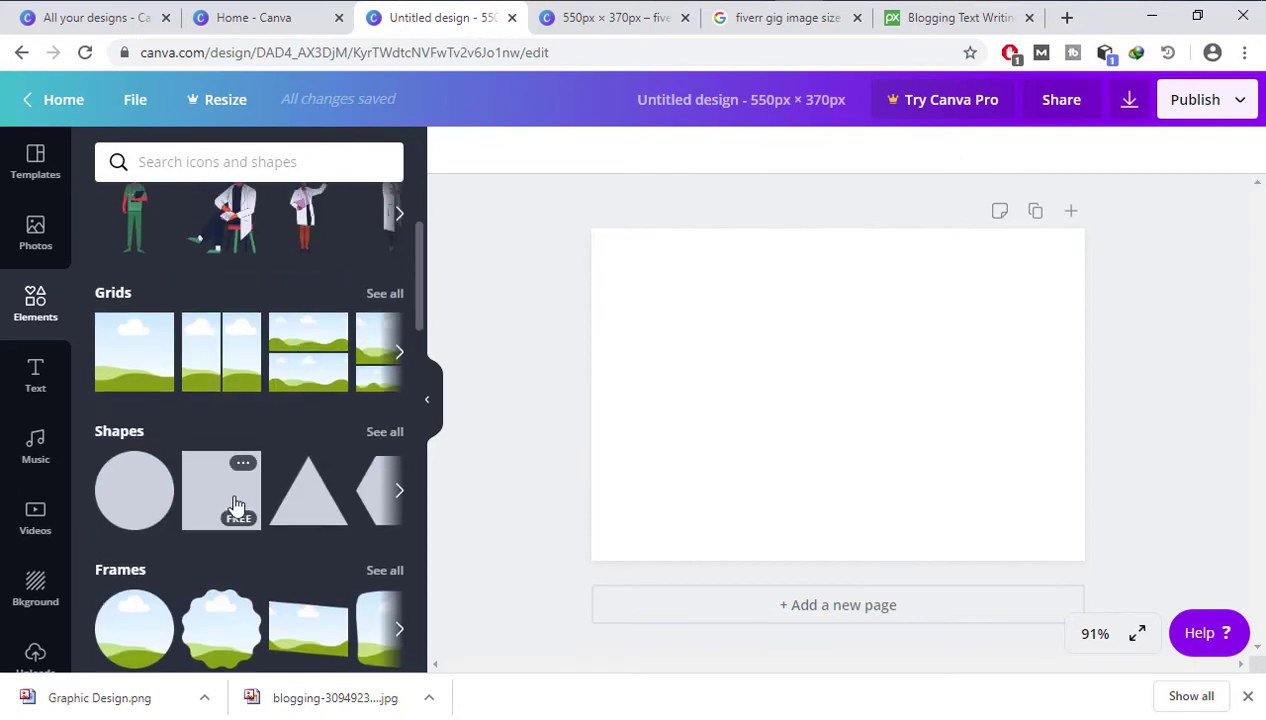
click(399, 492)
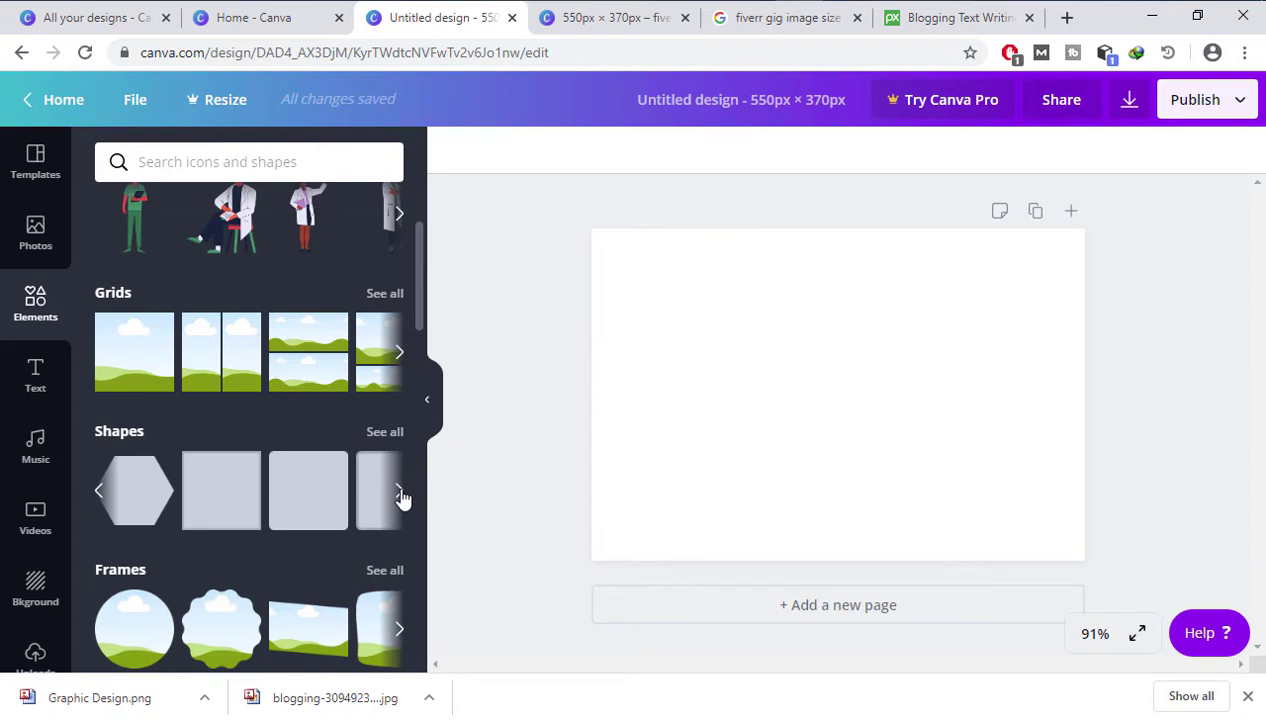
click(399, 493)
click(399, 493)
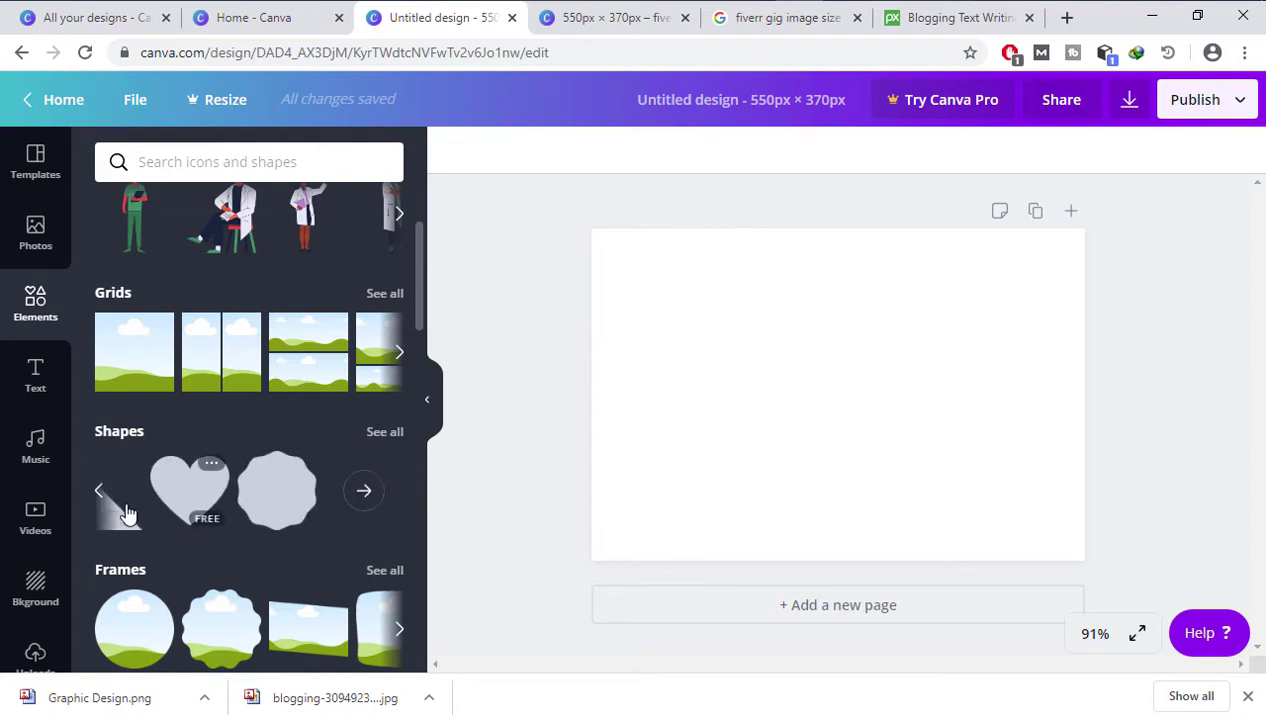
click(98, 493)
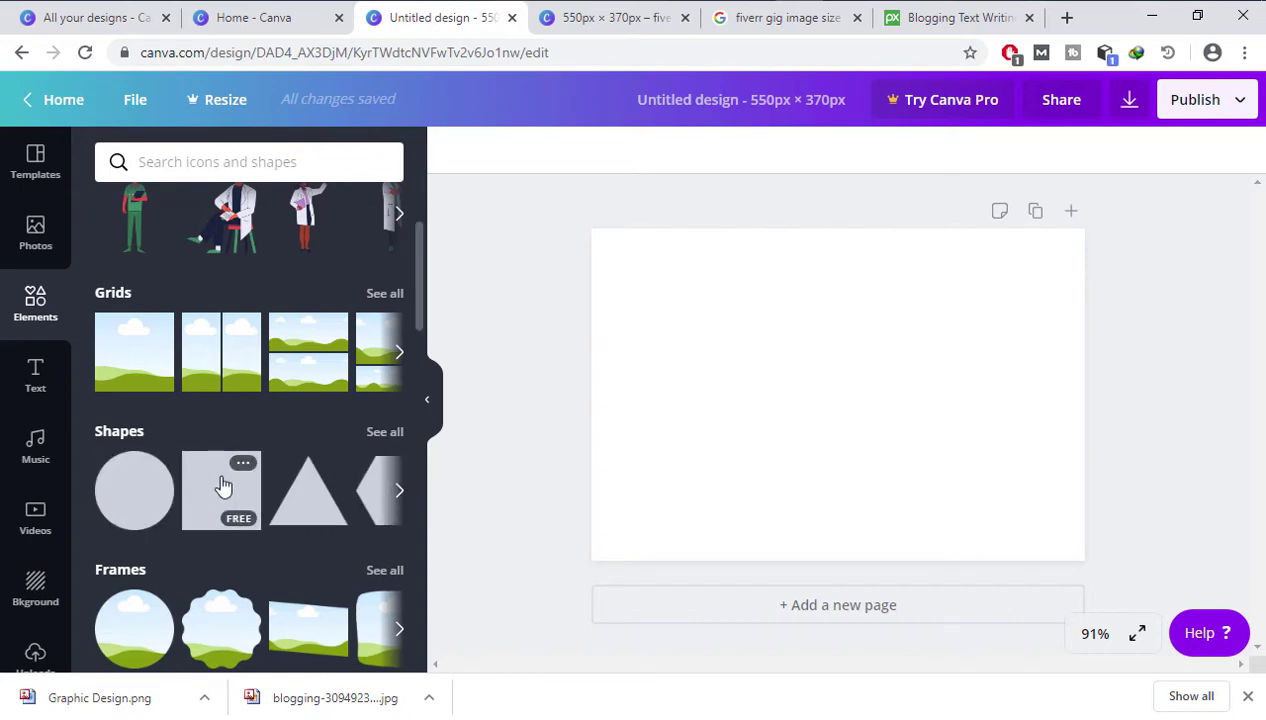
drag(222, 487, 676, 307)
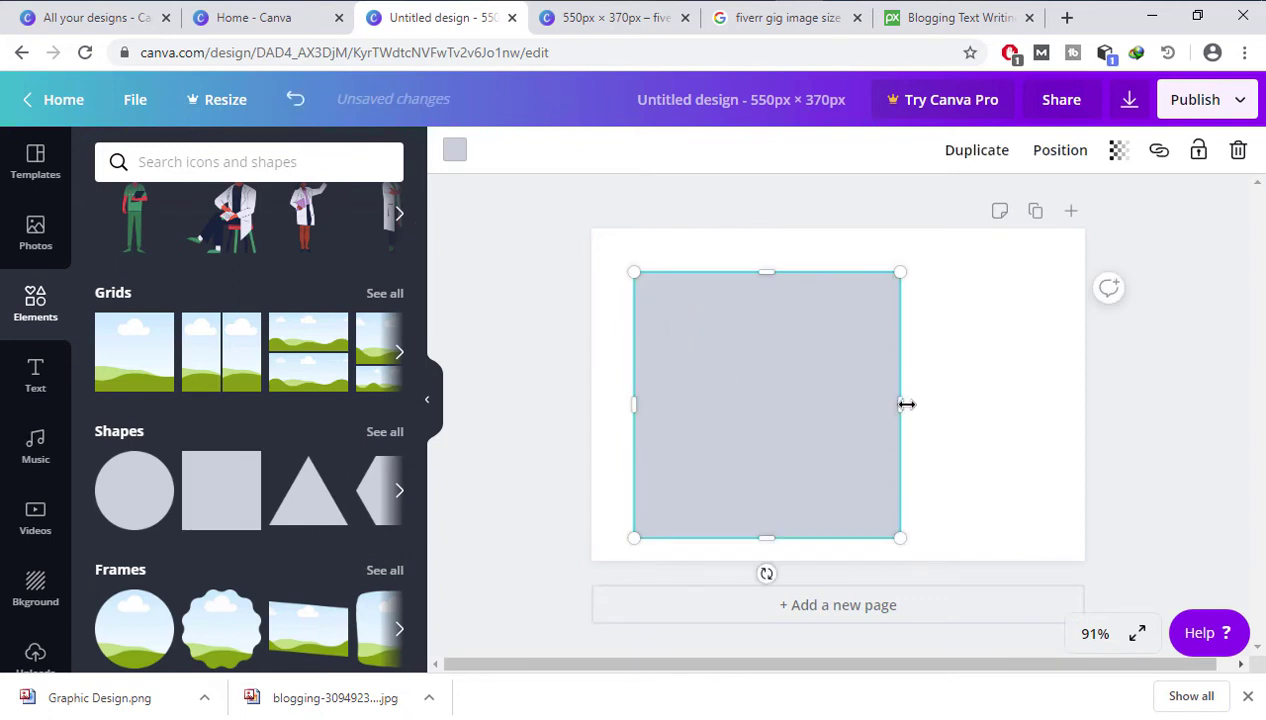
- Stretch the square on all four sides so it covers the entire page as a background
drag(906, 404, 1087, 400)
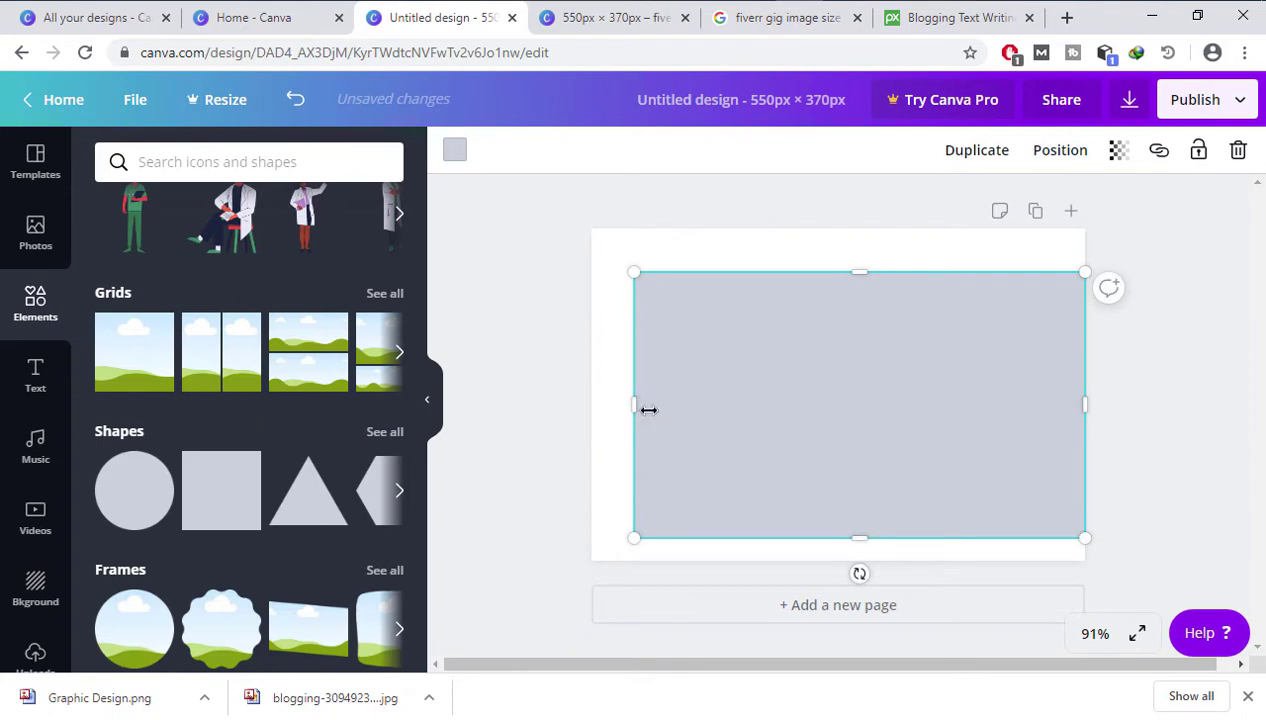
drag(633, 401, 592, 399)
drag(840, 269, 836, 228)
drag(836, 540, 850, 560)
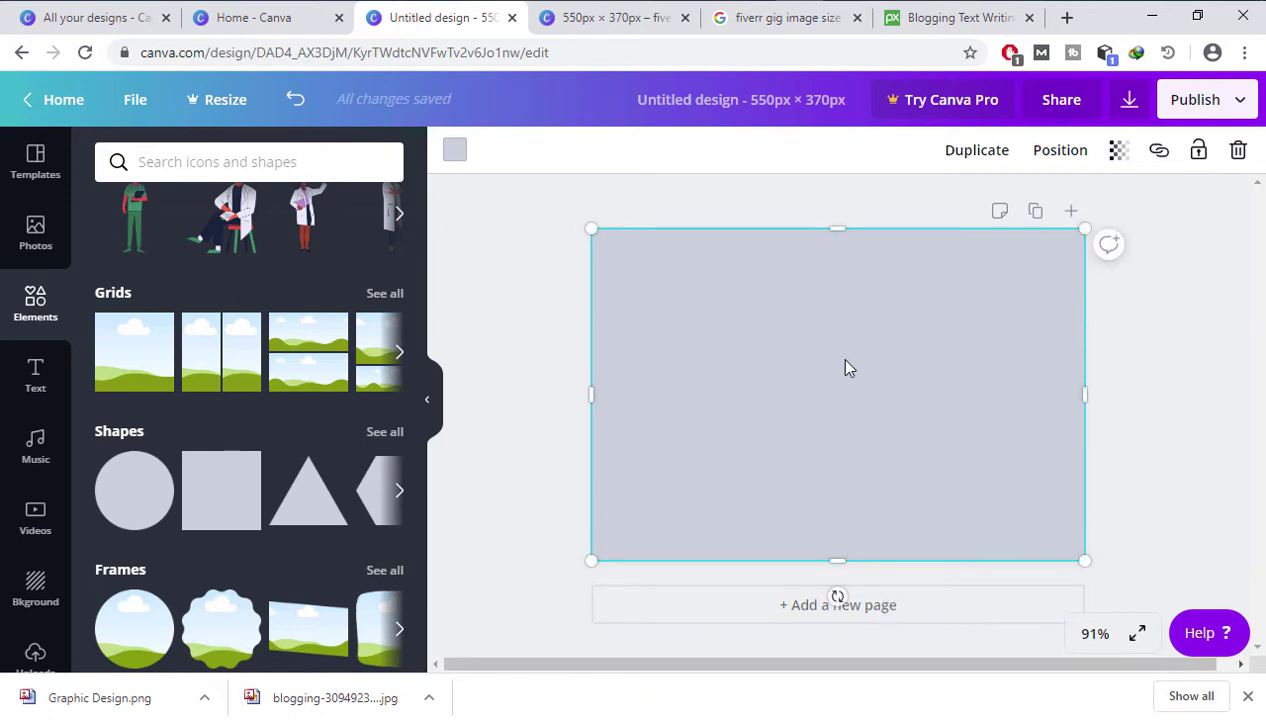
- Fill the full-page background rectangle with the deep purple from the default colors
click(455, 151)
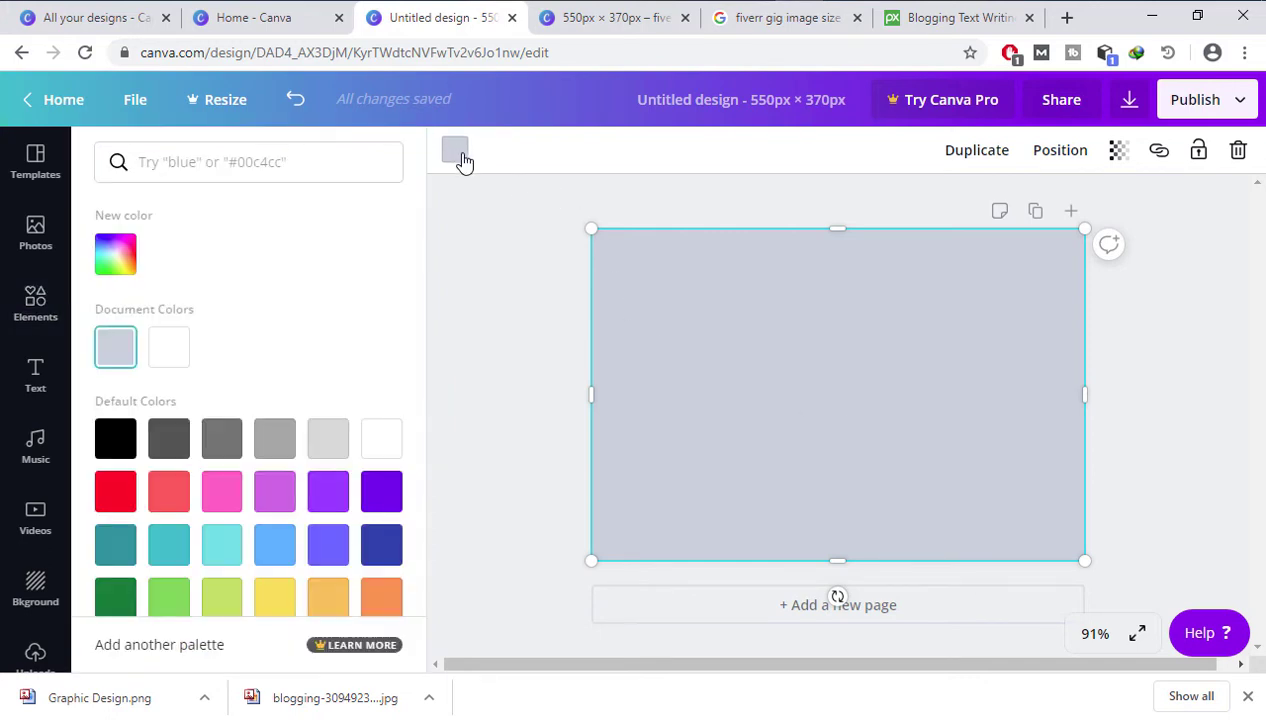
click(381, 493)
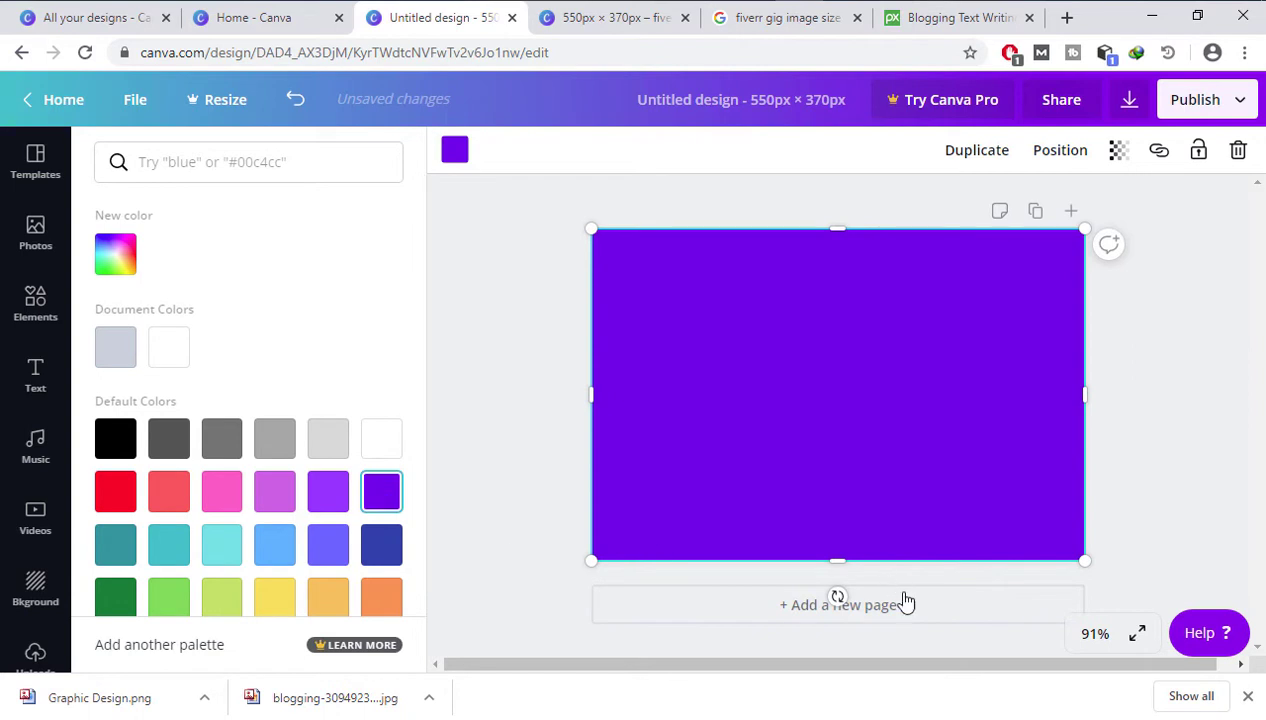
click(455, 152)
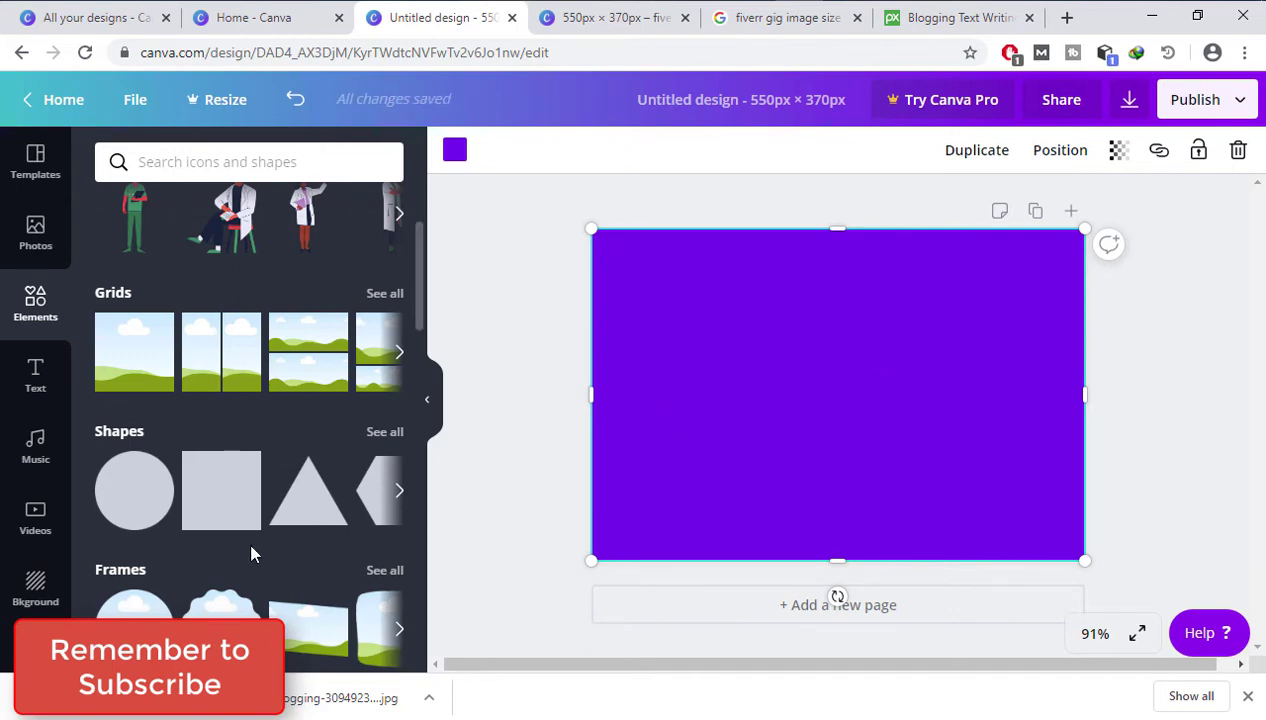
- Add a second square and reshape it into a wide, shallow banner across the upper part of the purple background
click(221, 490)
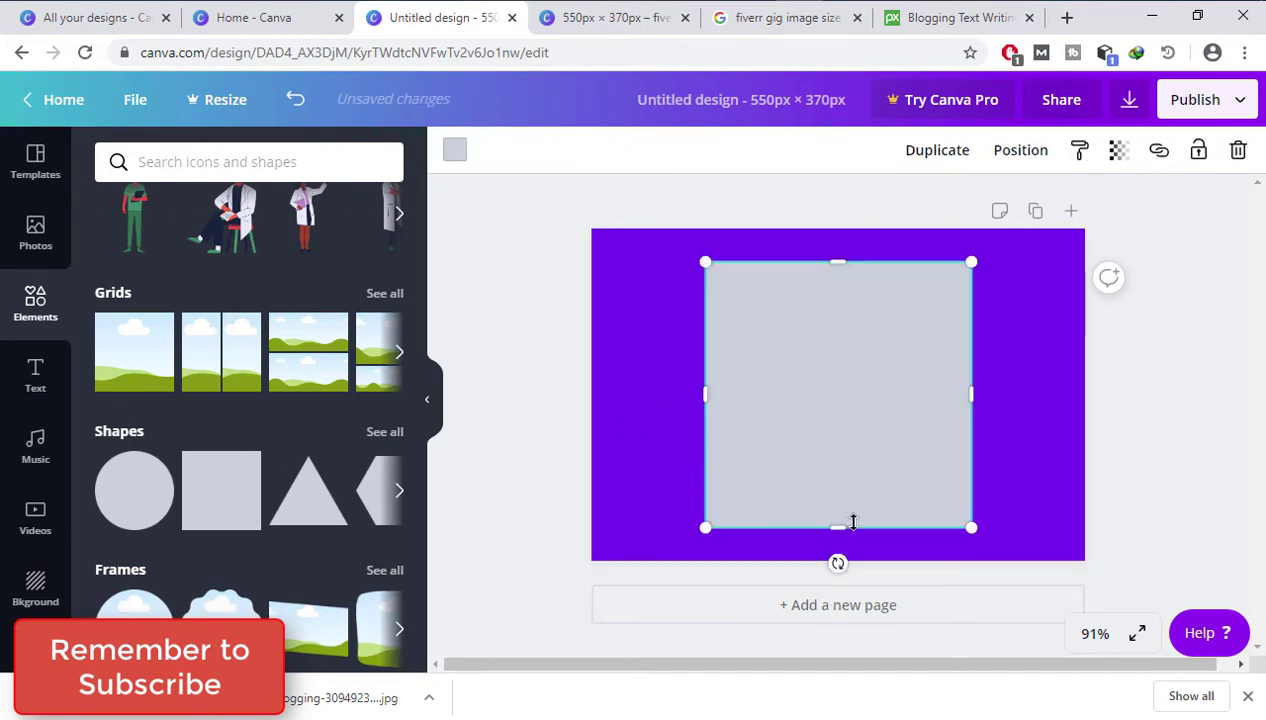
drag(834, 526, 868, 318)
drag(970, 293, 1062, 291)
drag(706, 288, 611, 293)
drag(838, 321, 838, 338)
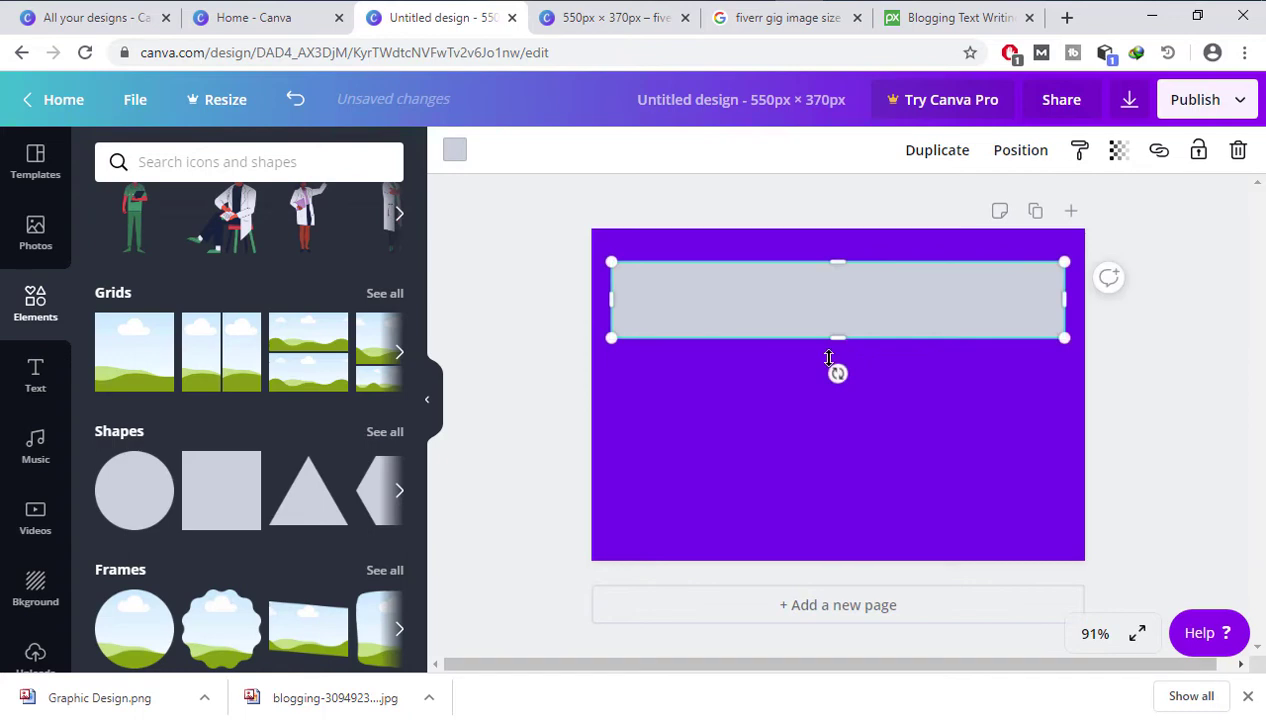
- Add a heading reading "ARTICLE WRITING" and place it over the grey banner
click(37, 377)
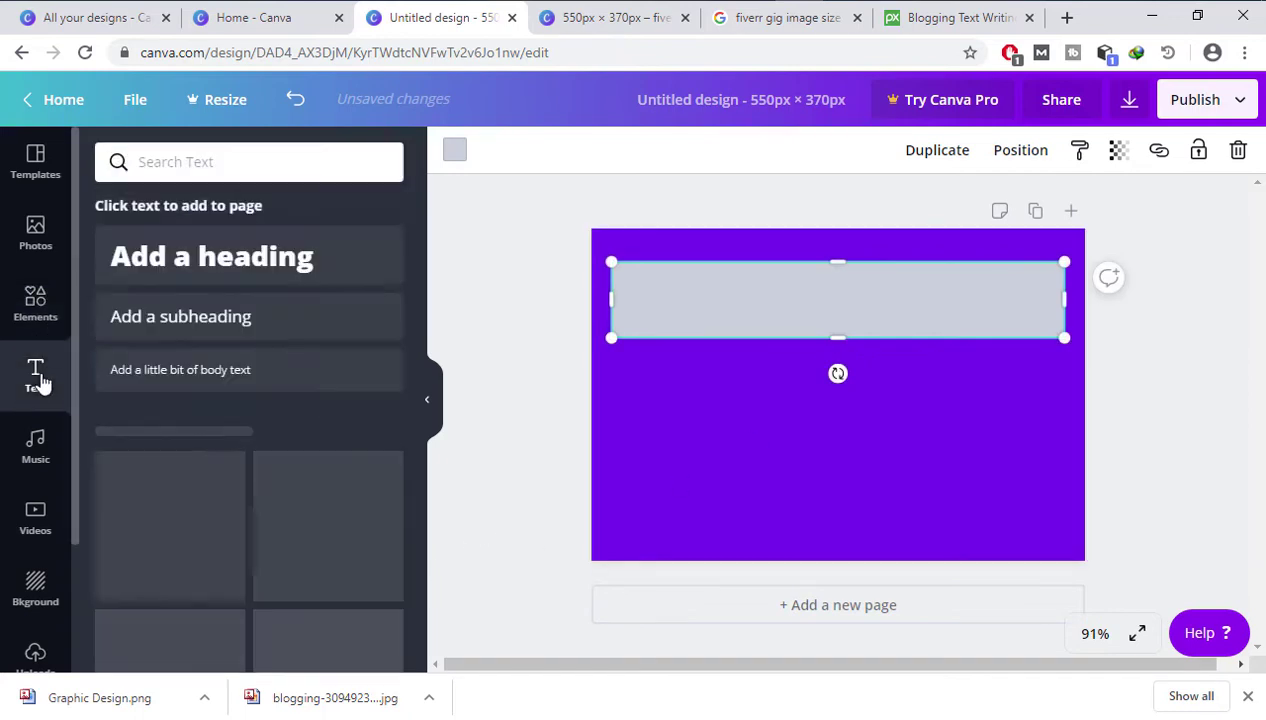
click(222, 258)
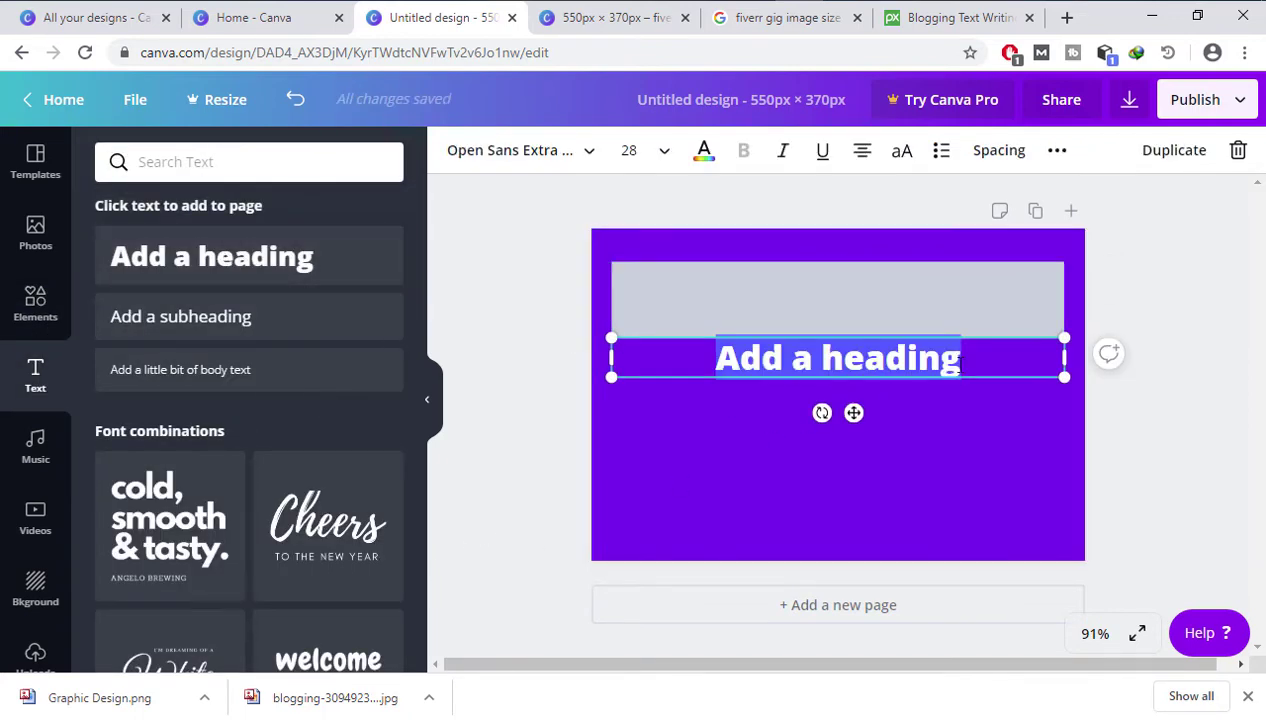
text(A)
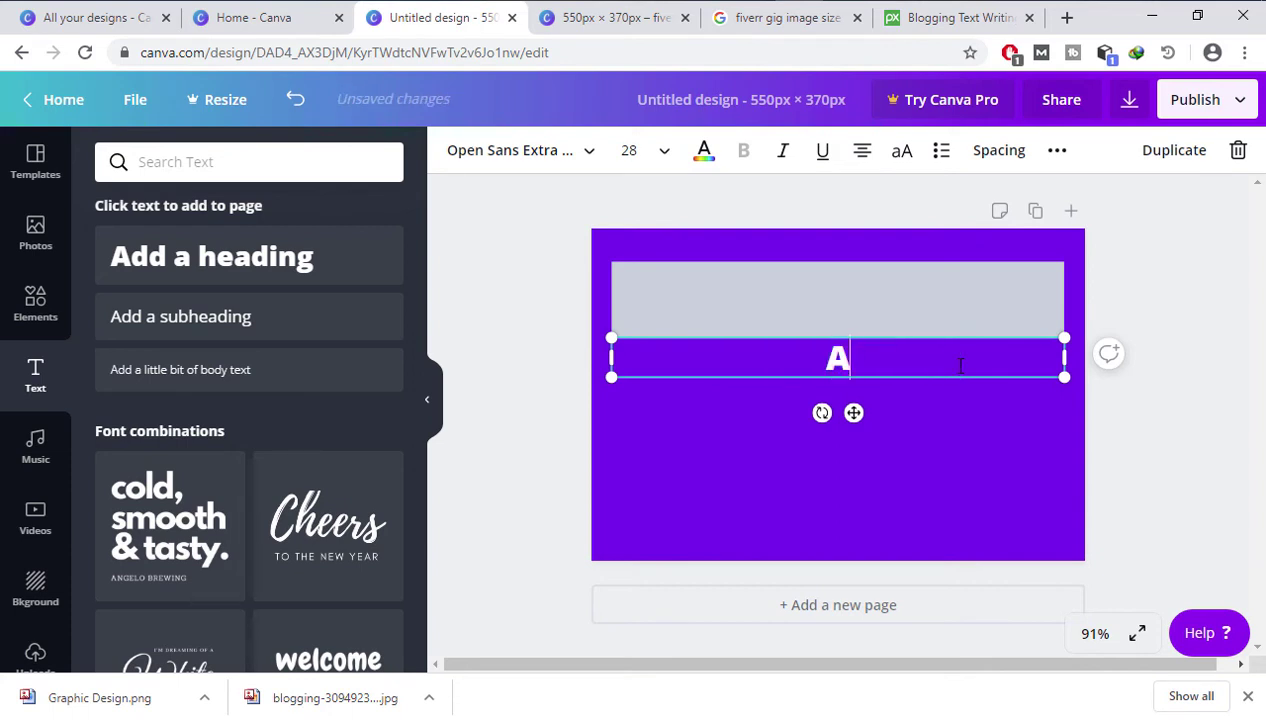
text(RTICLE WRITING)
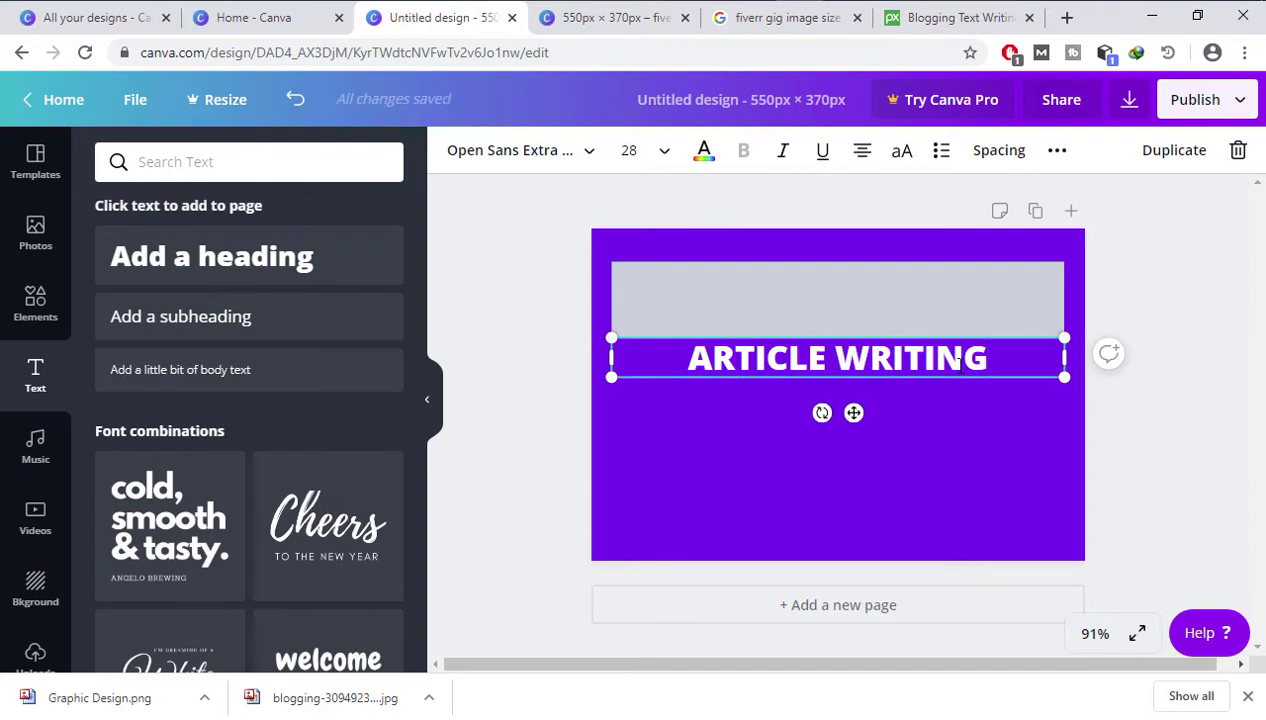
click(1015, 383)
click(998, 367)
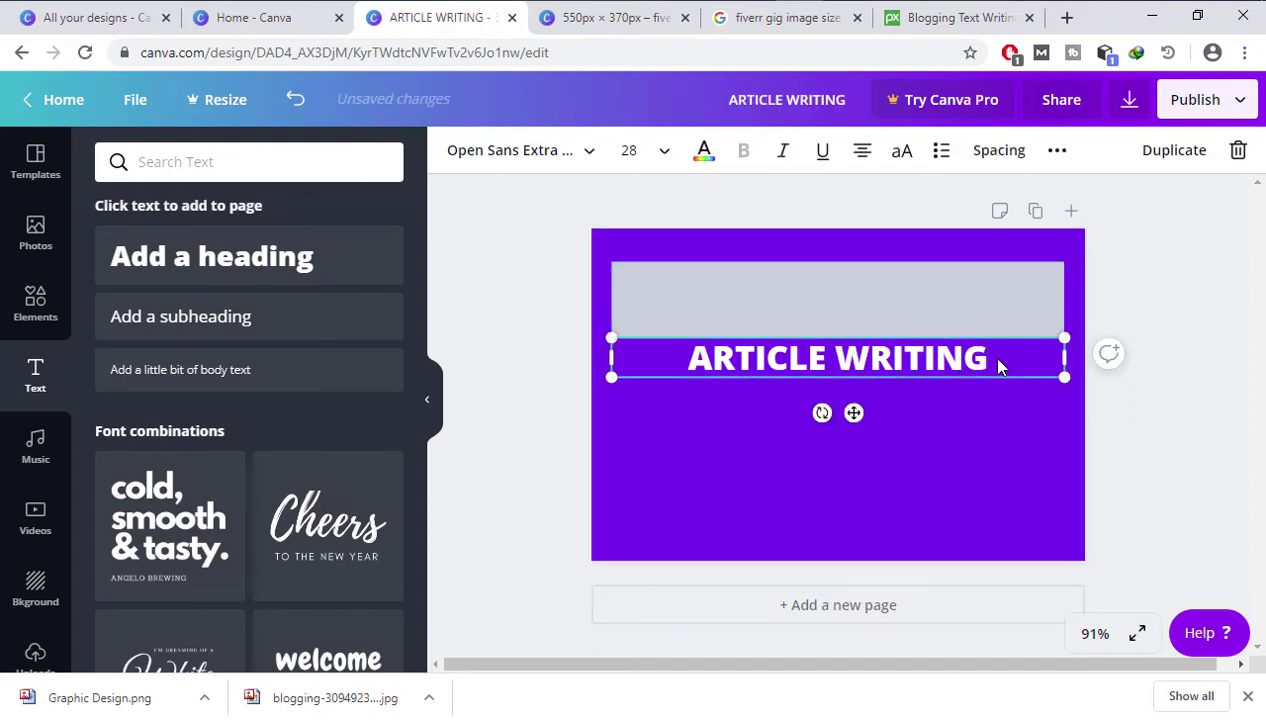
drag(991, 356, 695, 304)
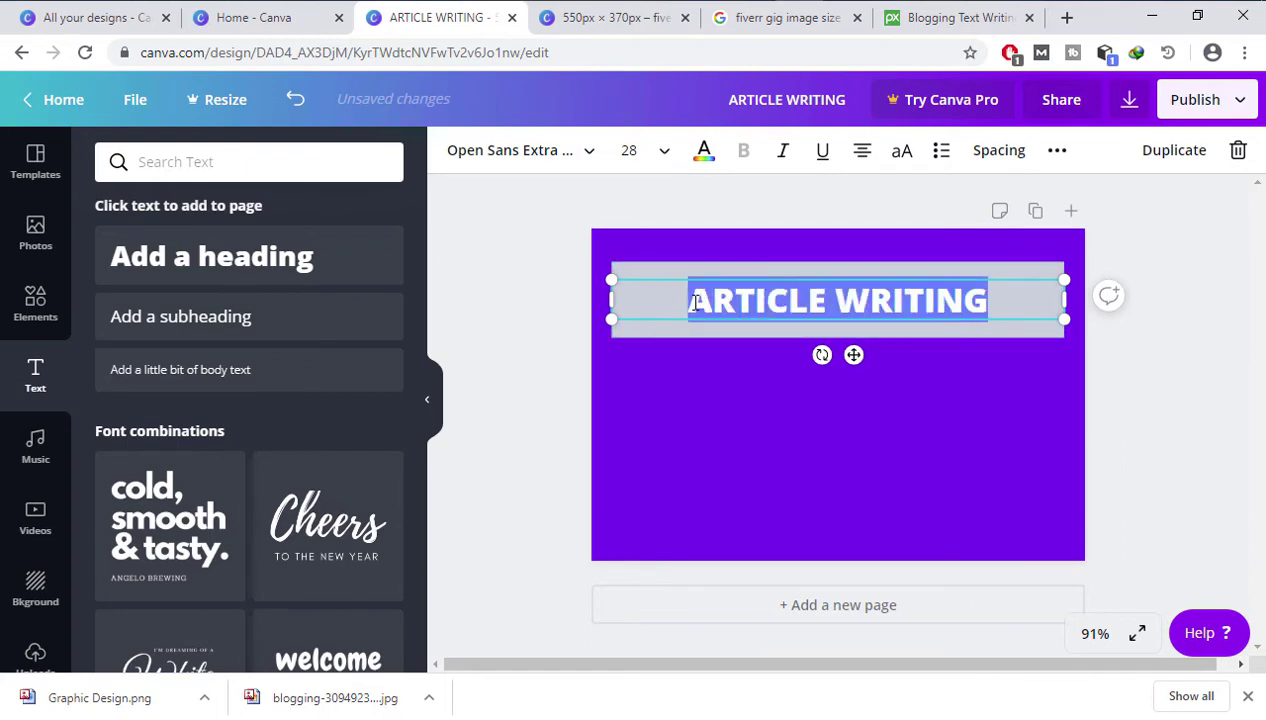
- Enlarge the ARTICLE WRITING heading to font size 42 and center it vertically on the grey banner
click(657, 158)
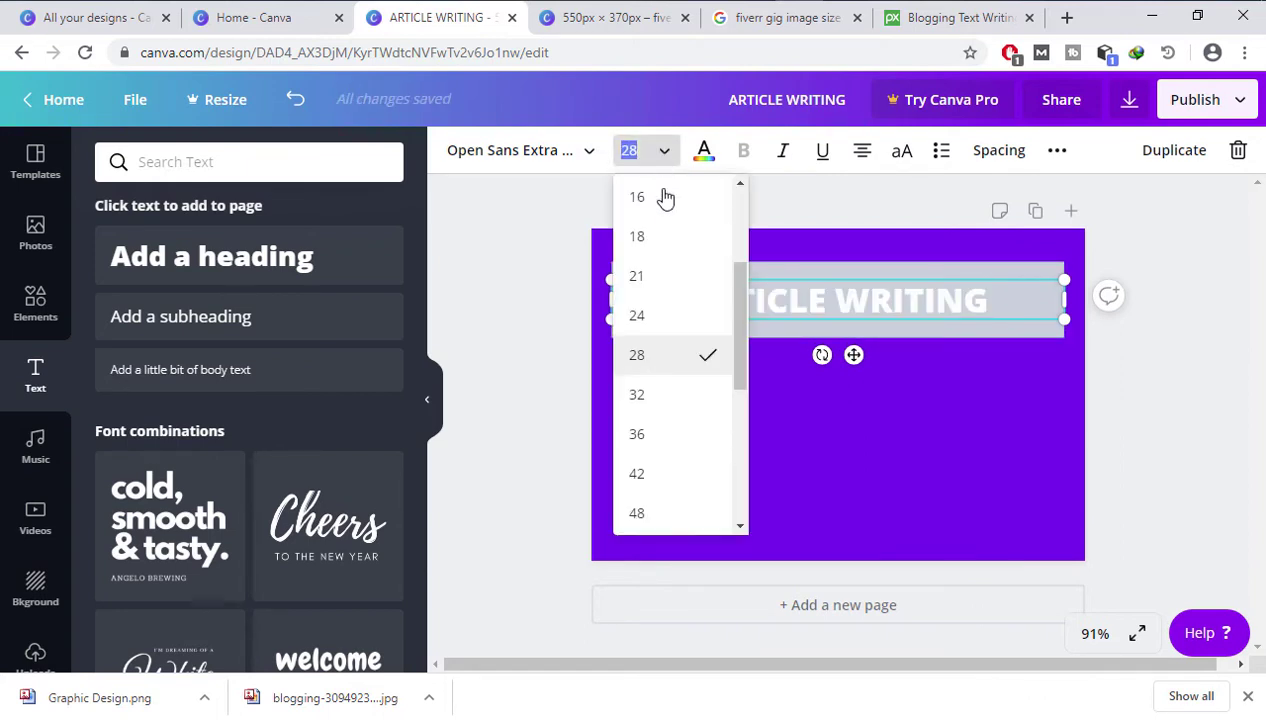
click(683, 441)
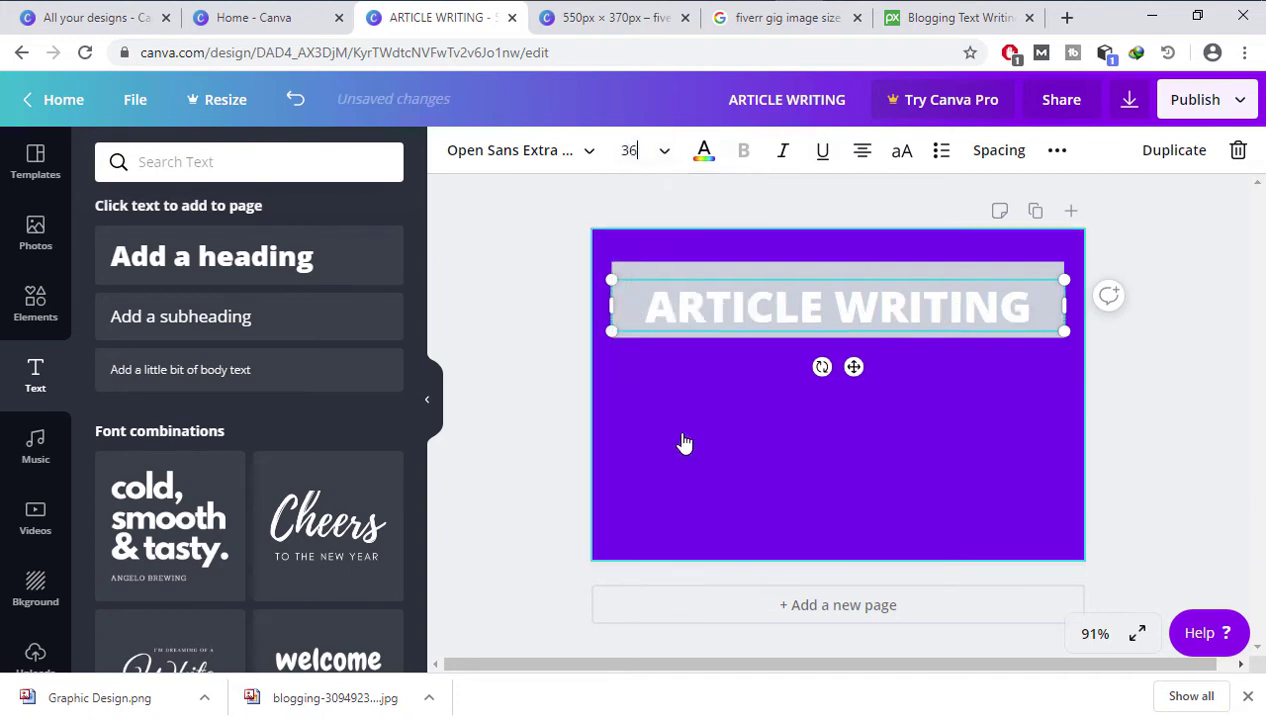
click(652, 156)
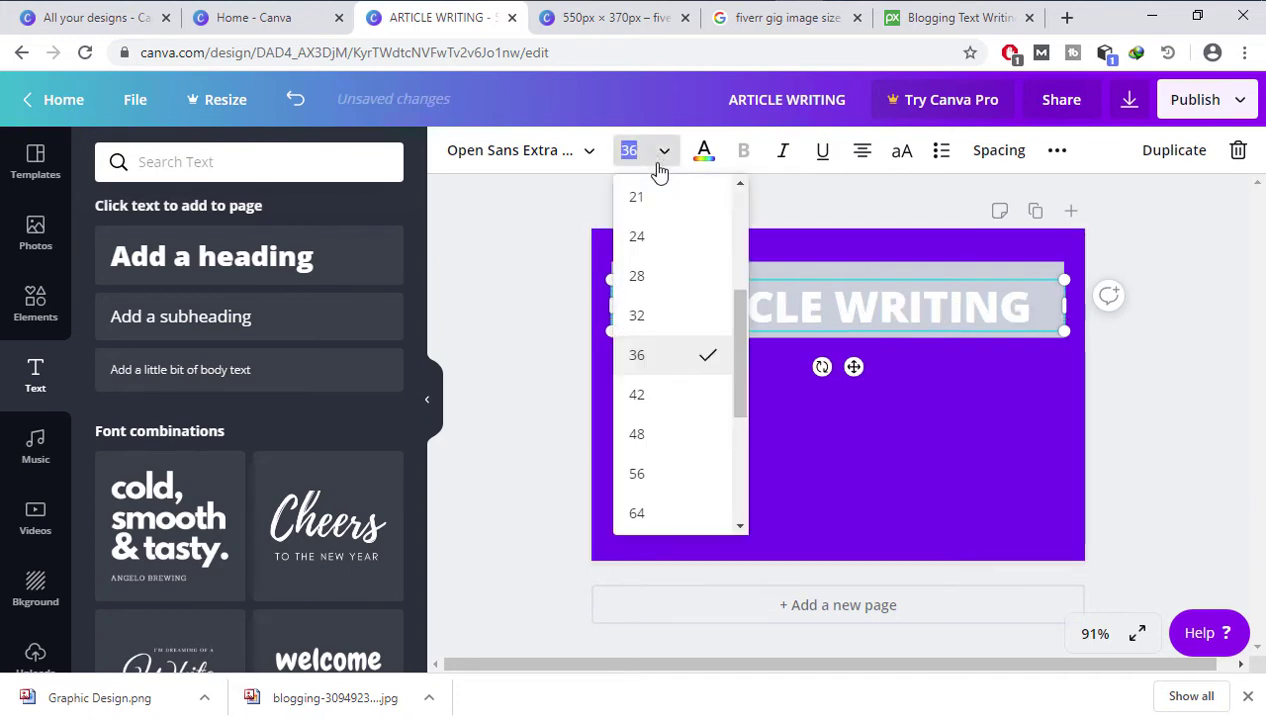
click(673, 400)
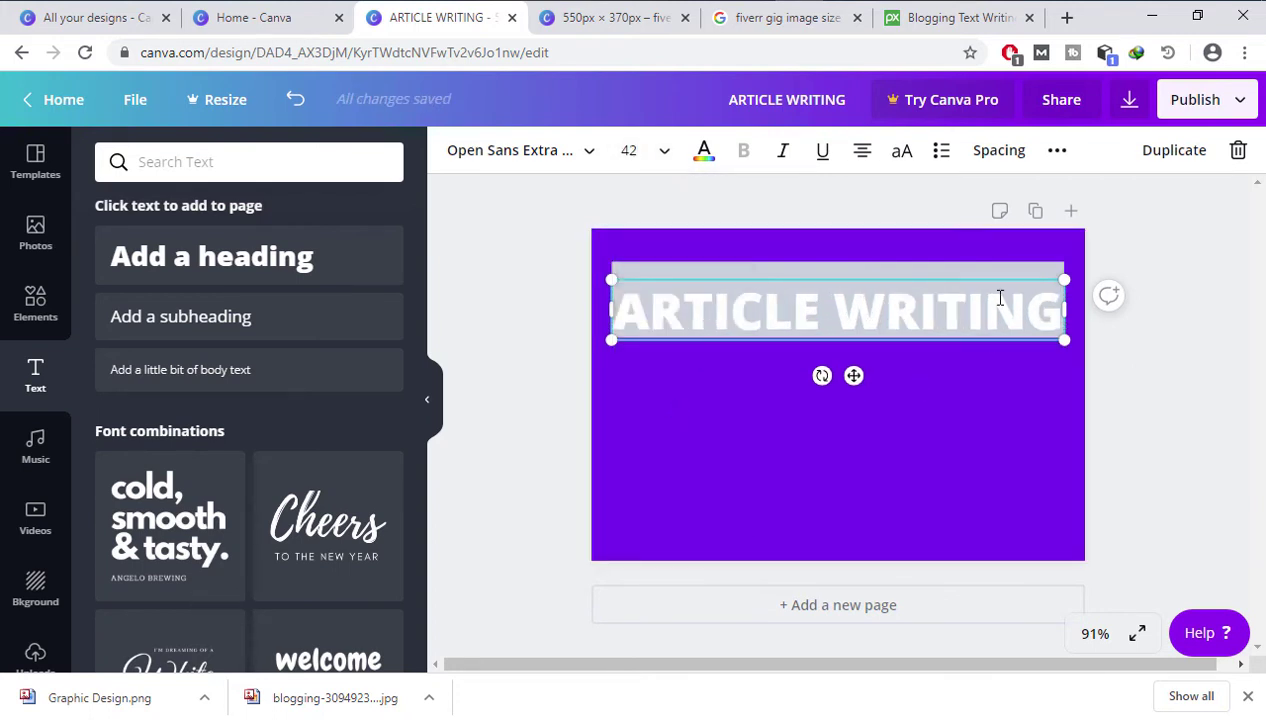
drag(977, 281, 977, 270)
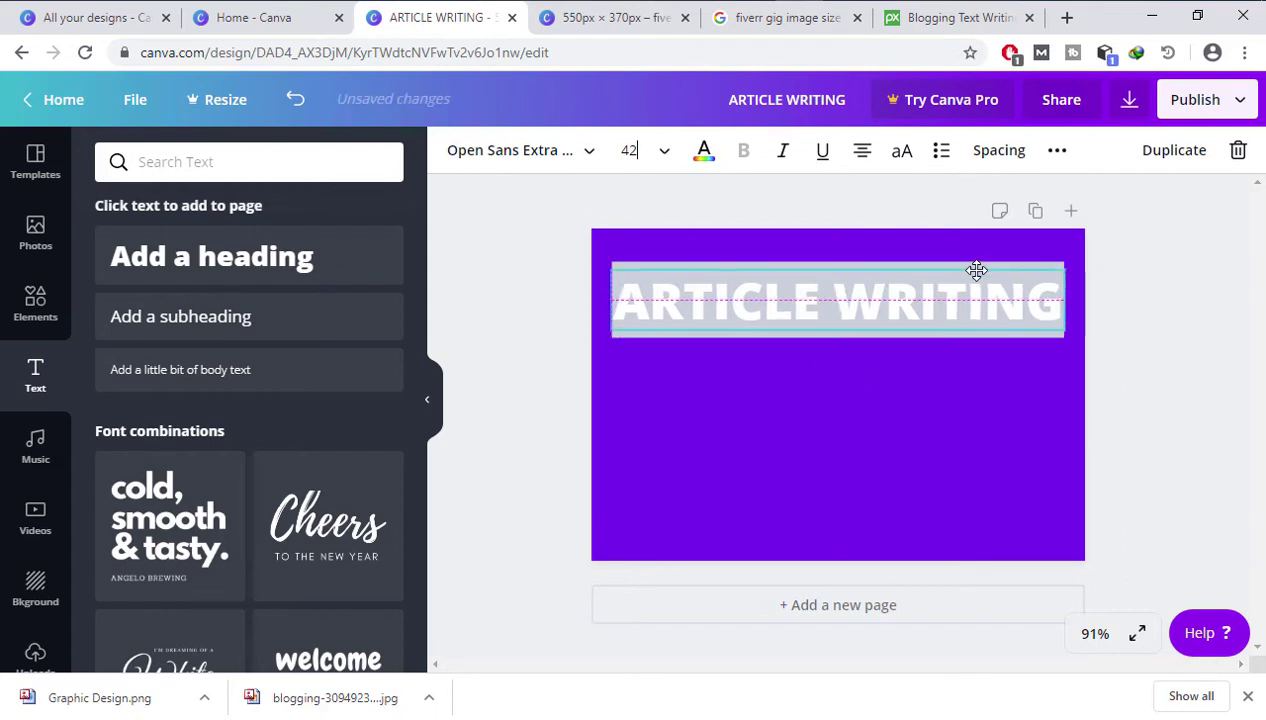
click(943, 440)
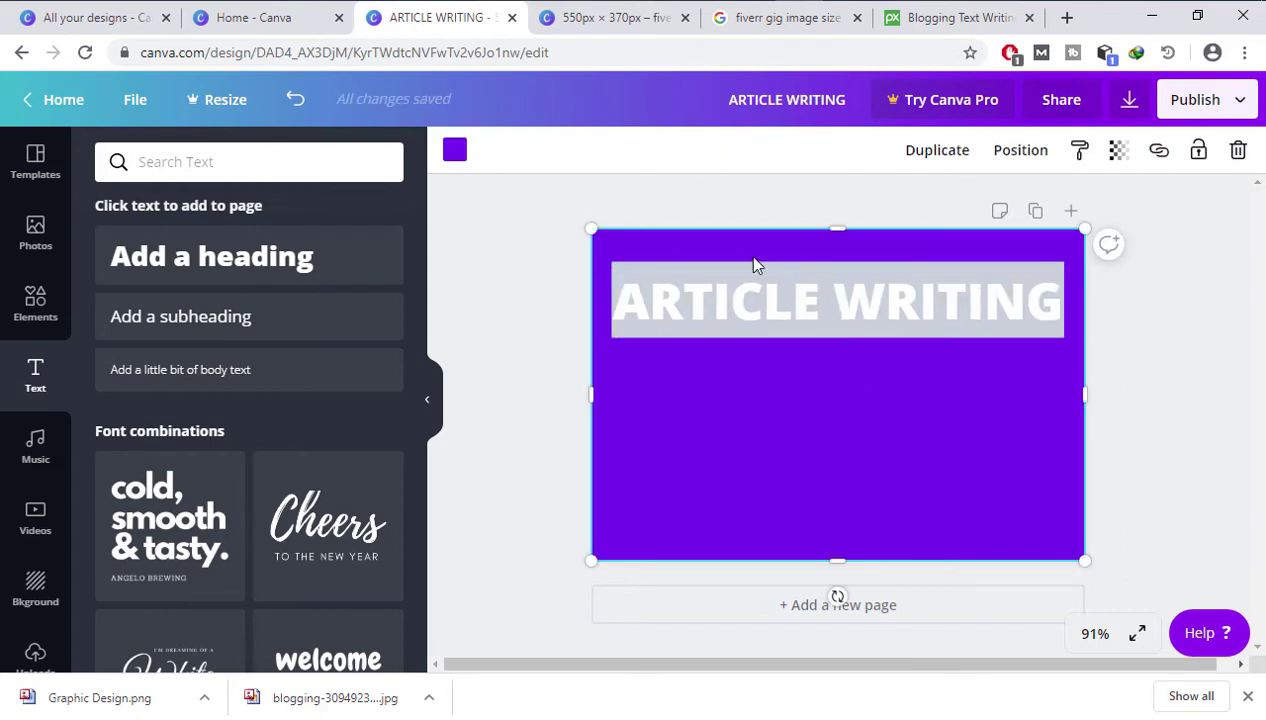
- Fill the banner behind the ARTICLE WRITING heading with black from the default colors
click(731, 330)
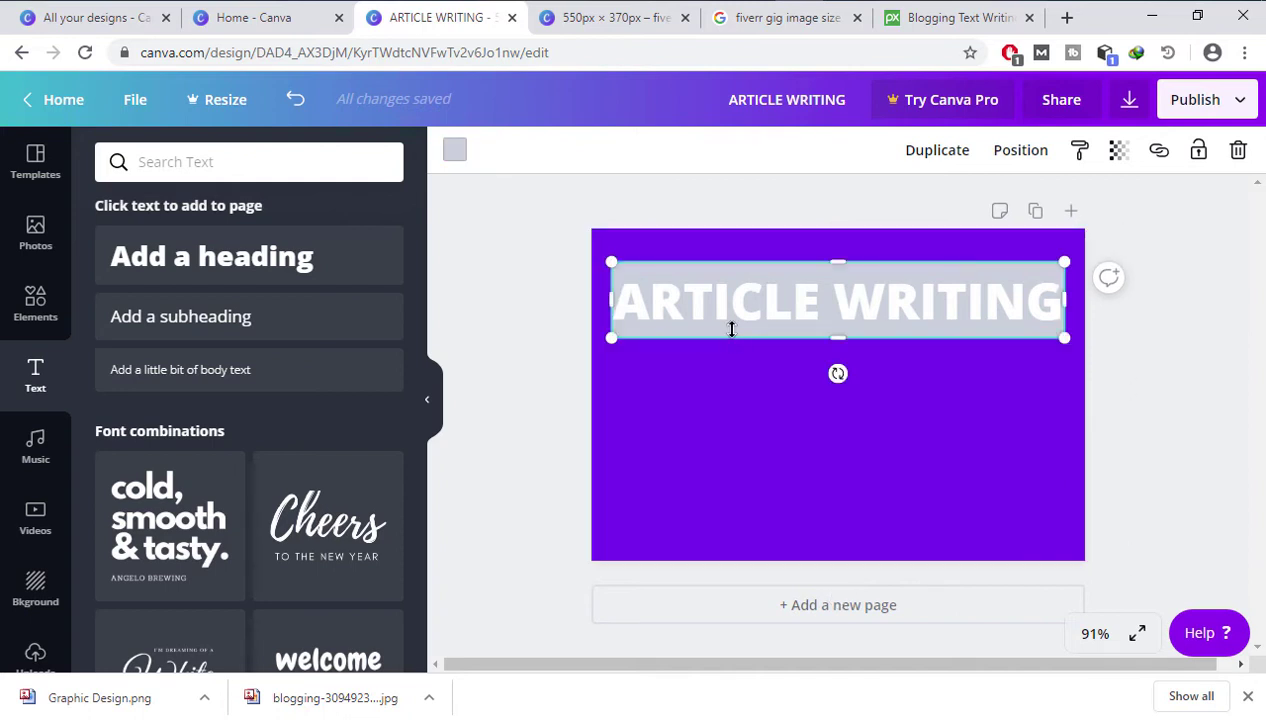
click(456, 150)
click(118, 440)
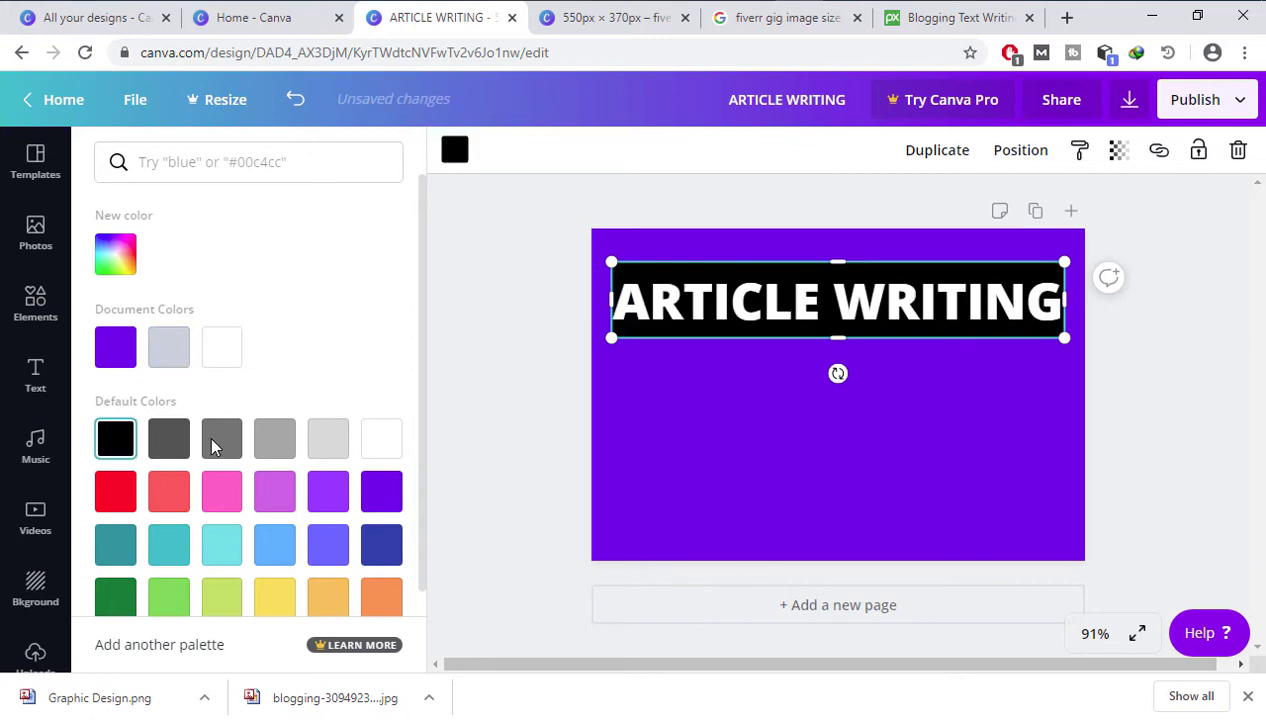
click(966, 455)
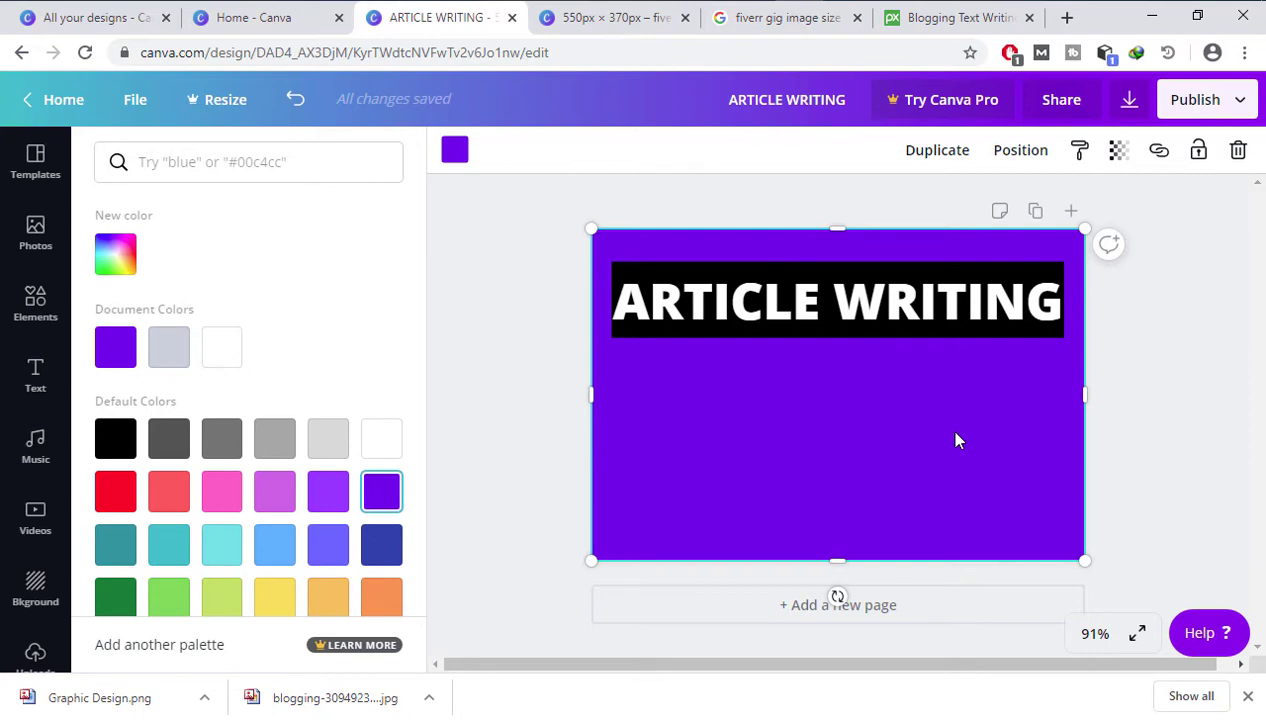
click(455, 152)
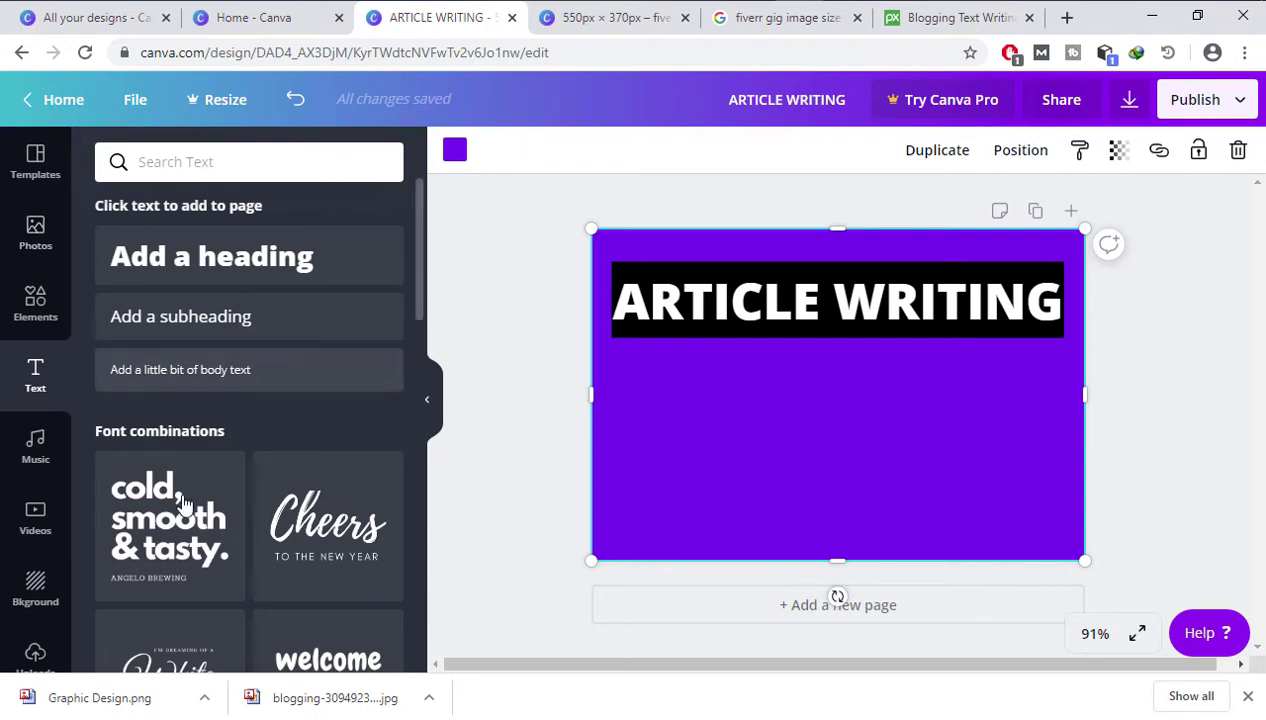
- Add a square below the heading banner, reshape it into a shorter, shallow bar and fill it black
click(35, 303)
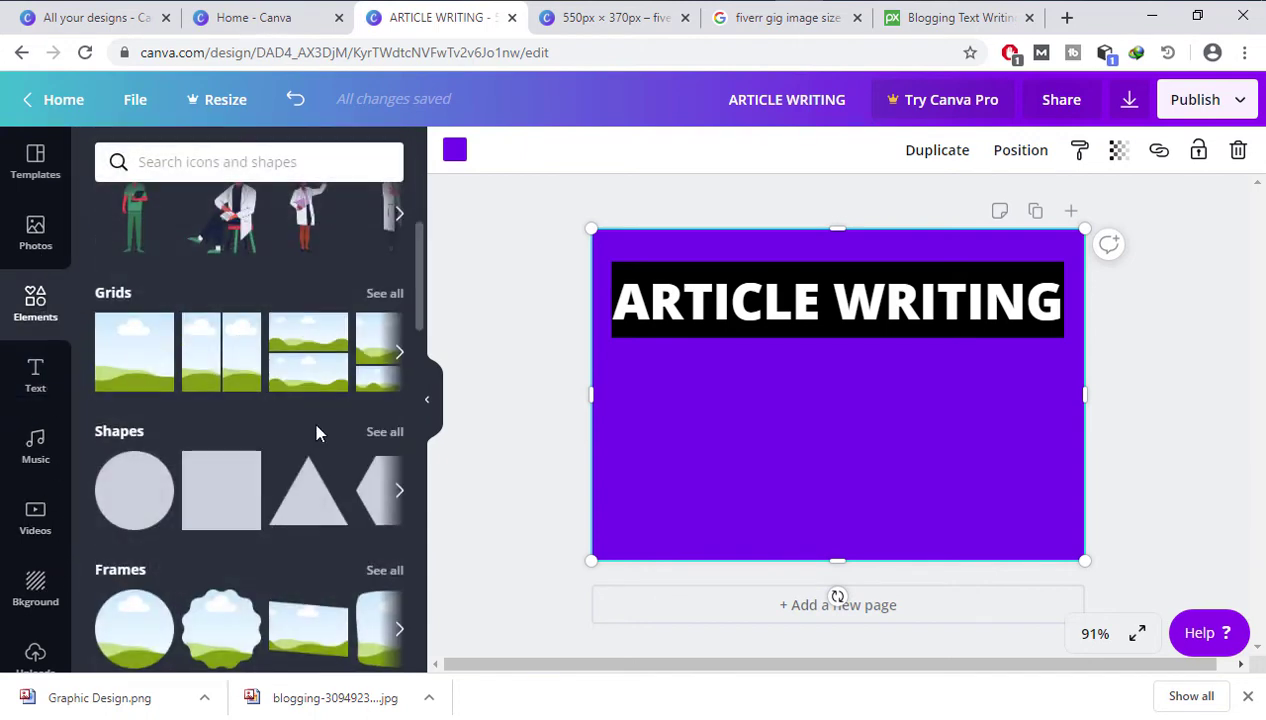
drag(195, 495, 636, 414)
drag(738, 617, 710, 410)
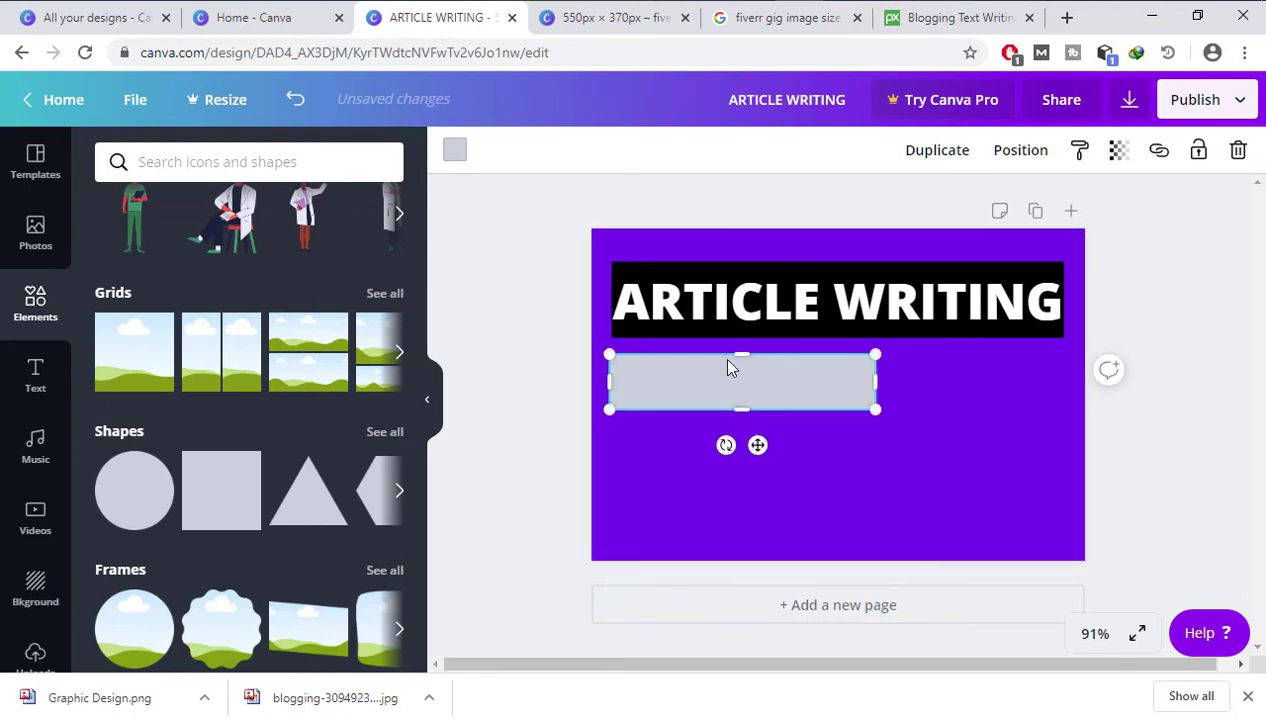
click(455, 152)
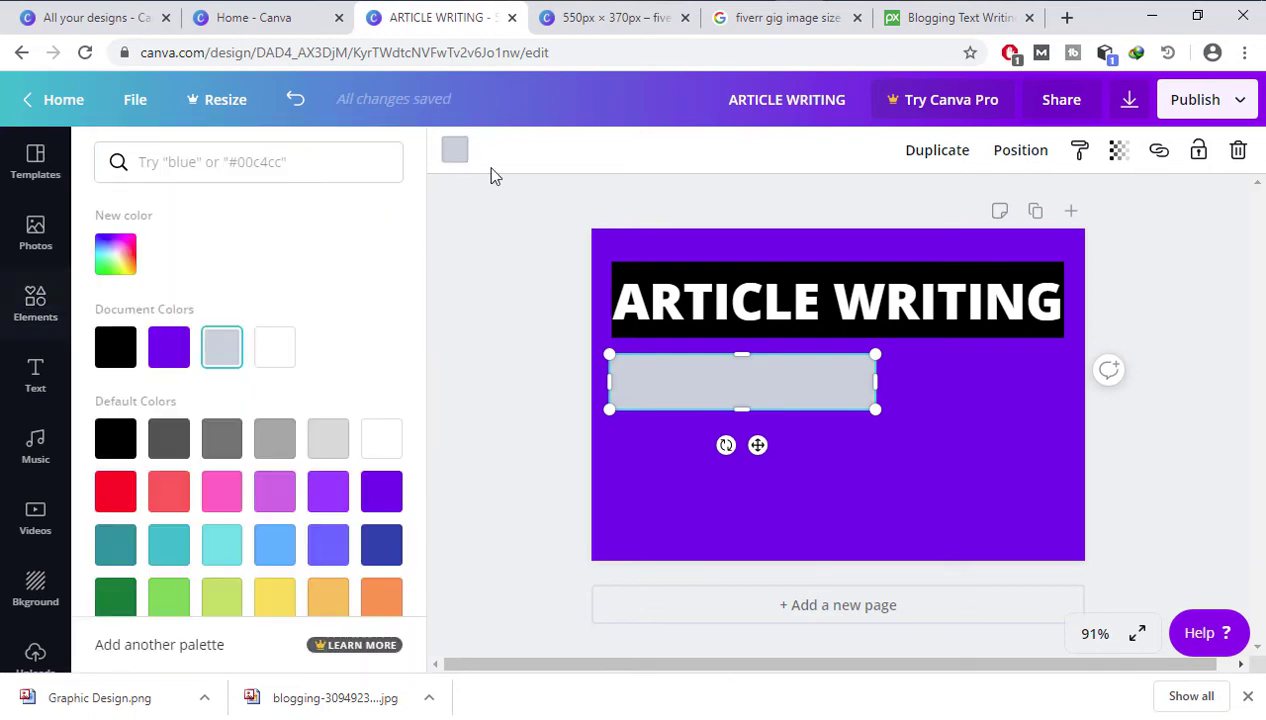
click(118, 347)
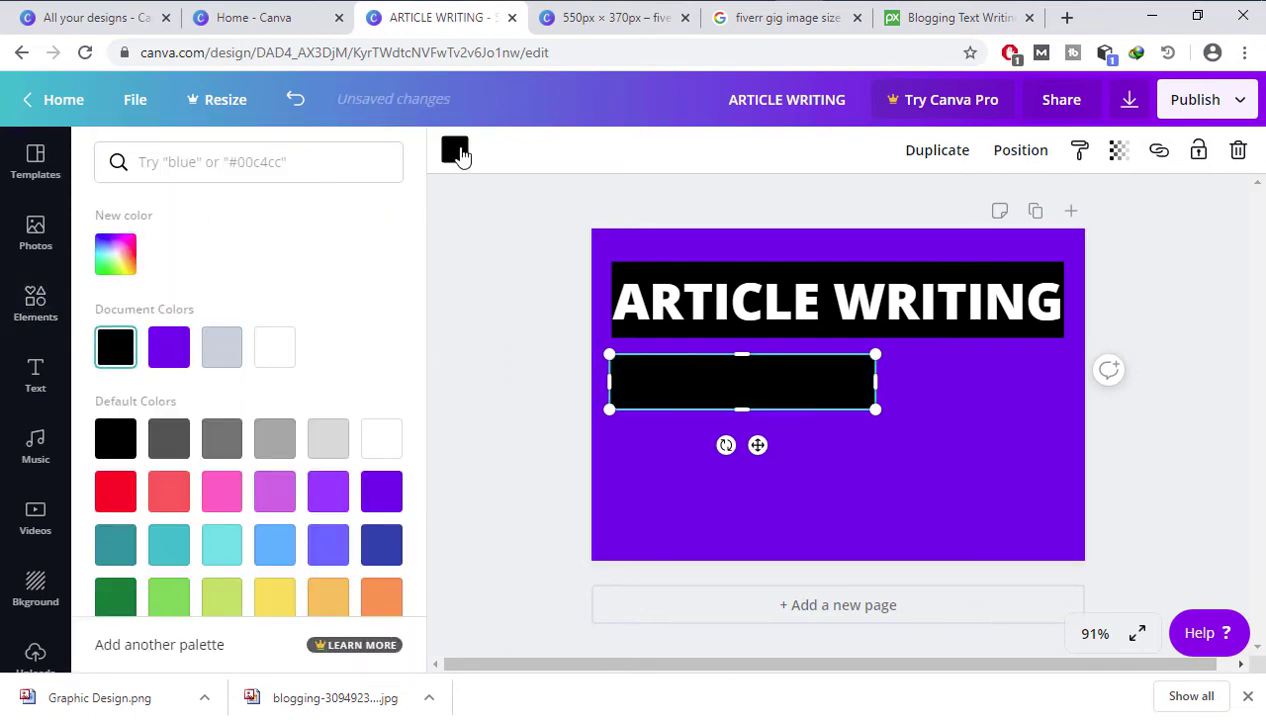
- Add a second heading reading "24HRS DELIVERY" below the small black bar
click(66, 314)
click(35, 375)
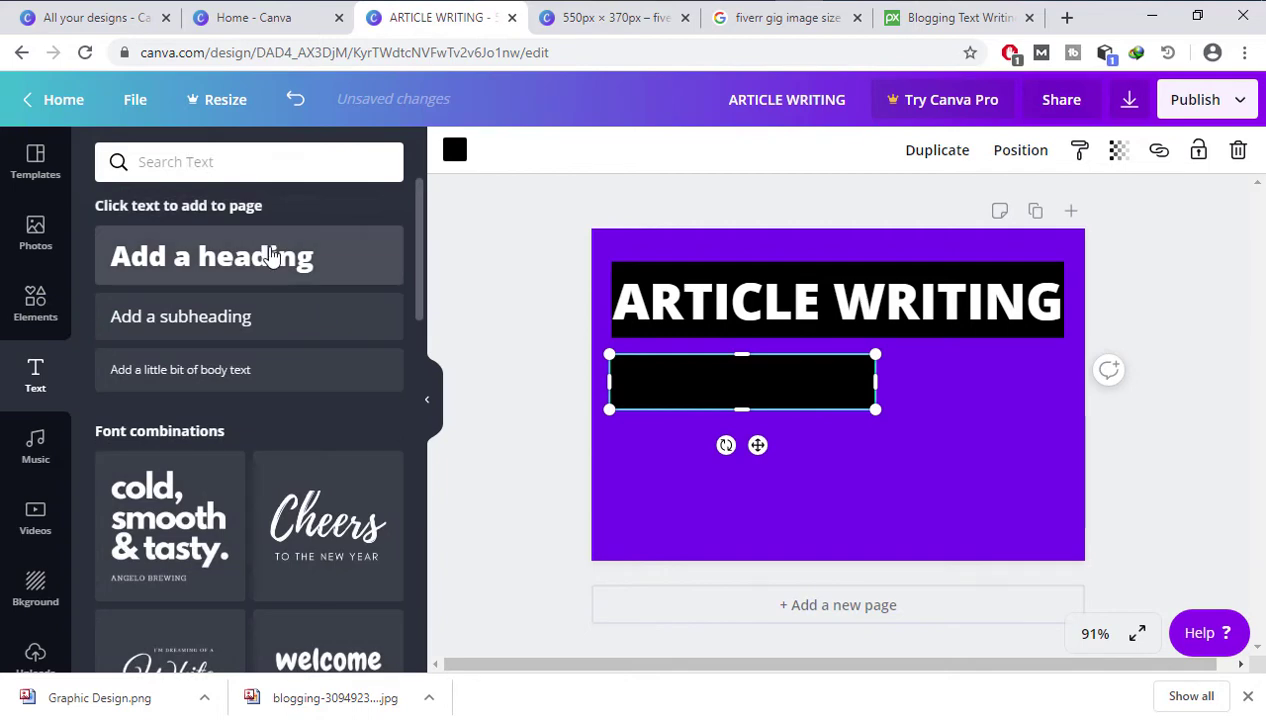
click(268, 256)
text(2)
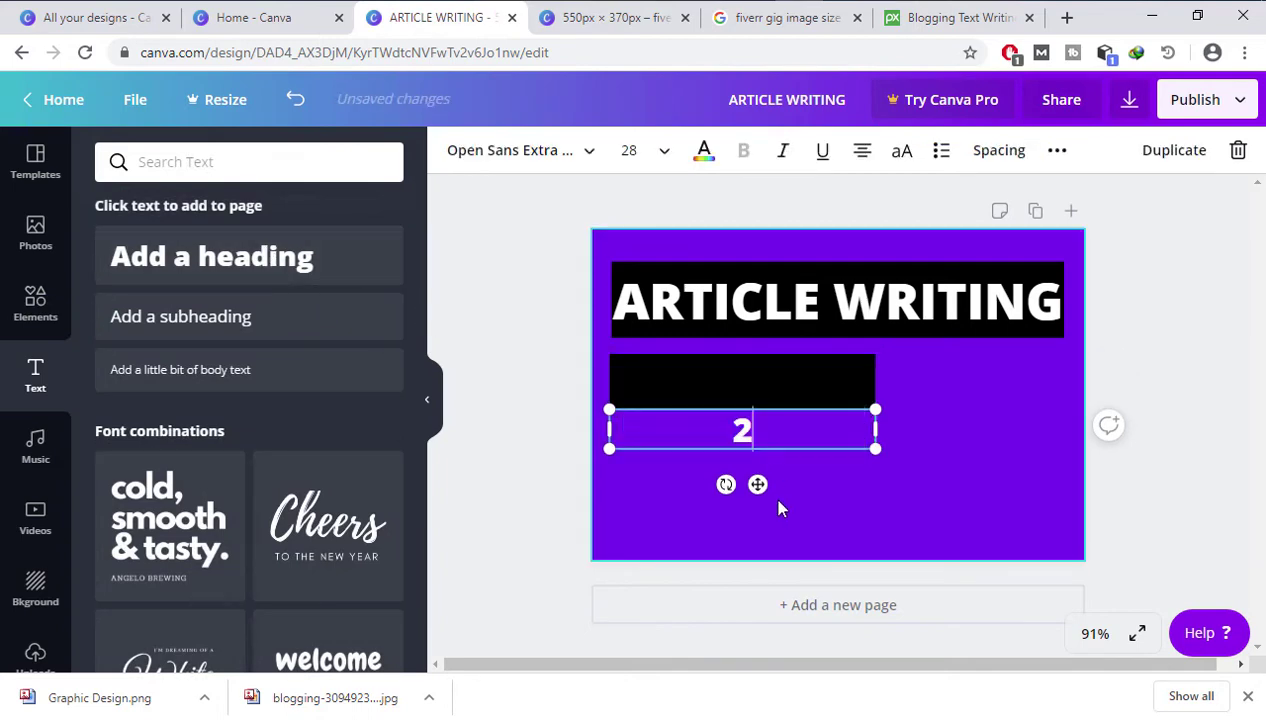
text(4HR)
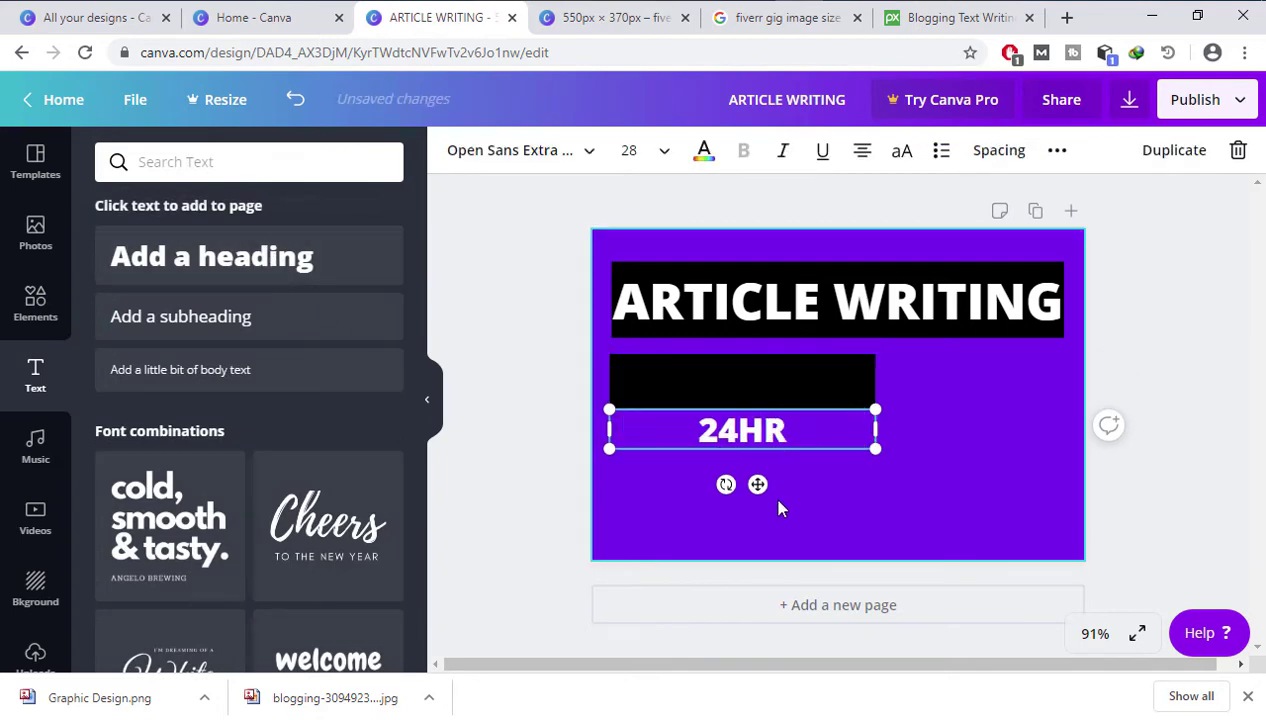
text(S DE)
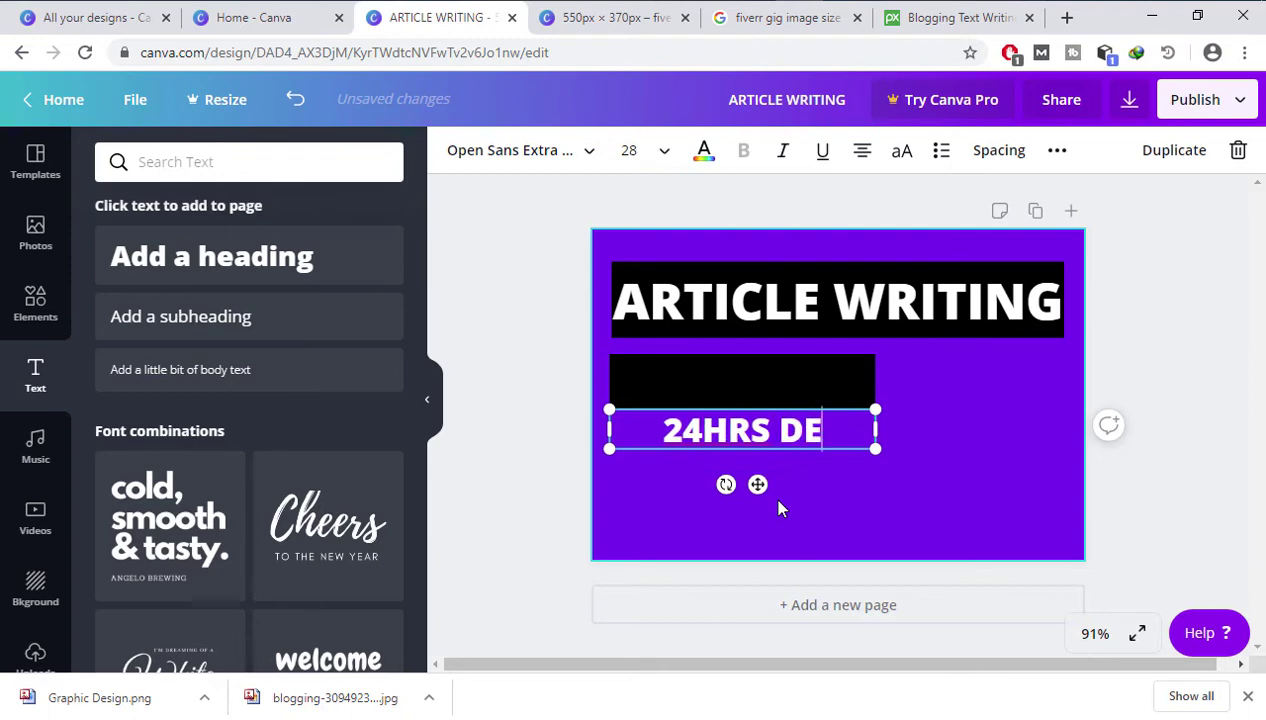
text(LIVERY)
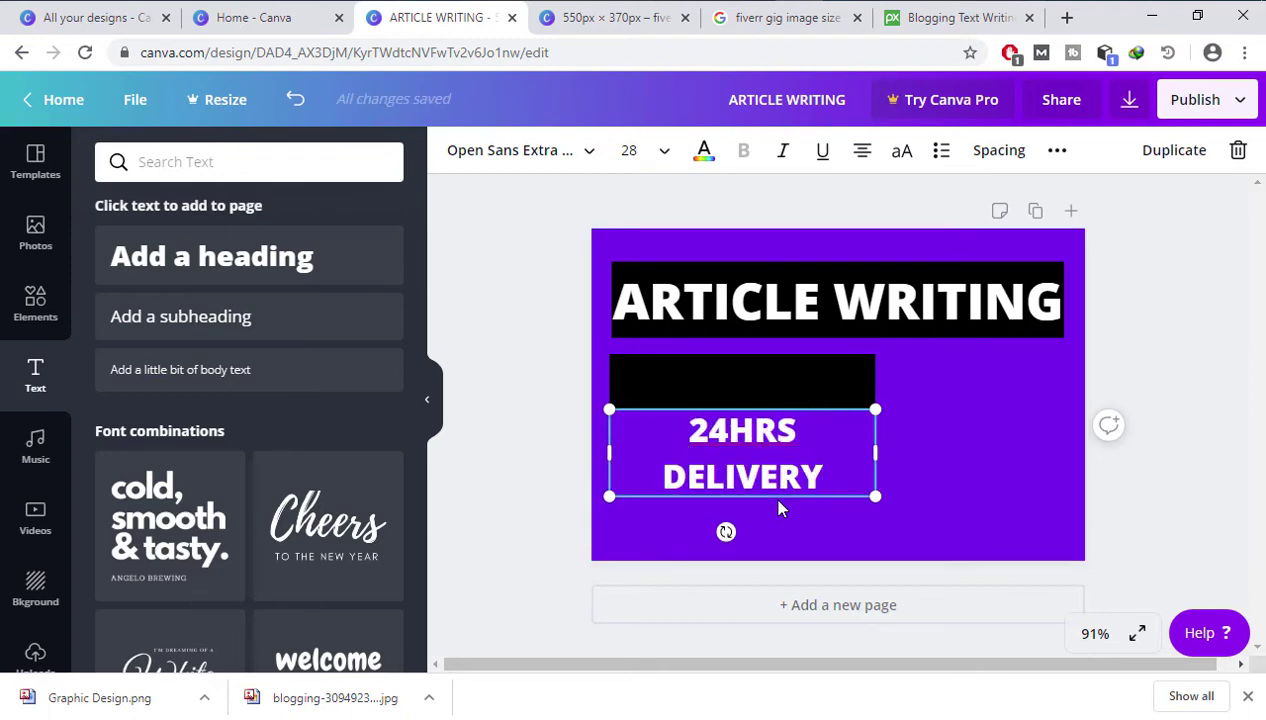
- Widen the 24HRS DELIVERY text box so it fits on one line, and move it onto the small black bar
drag(877, 452, 912, 444)
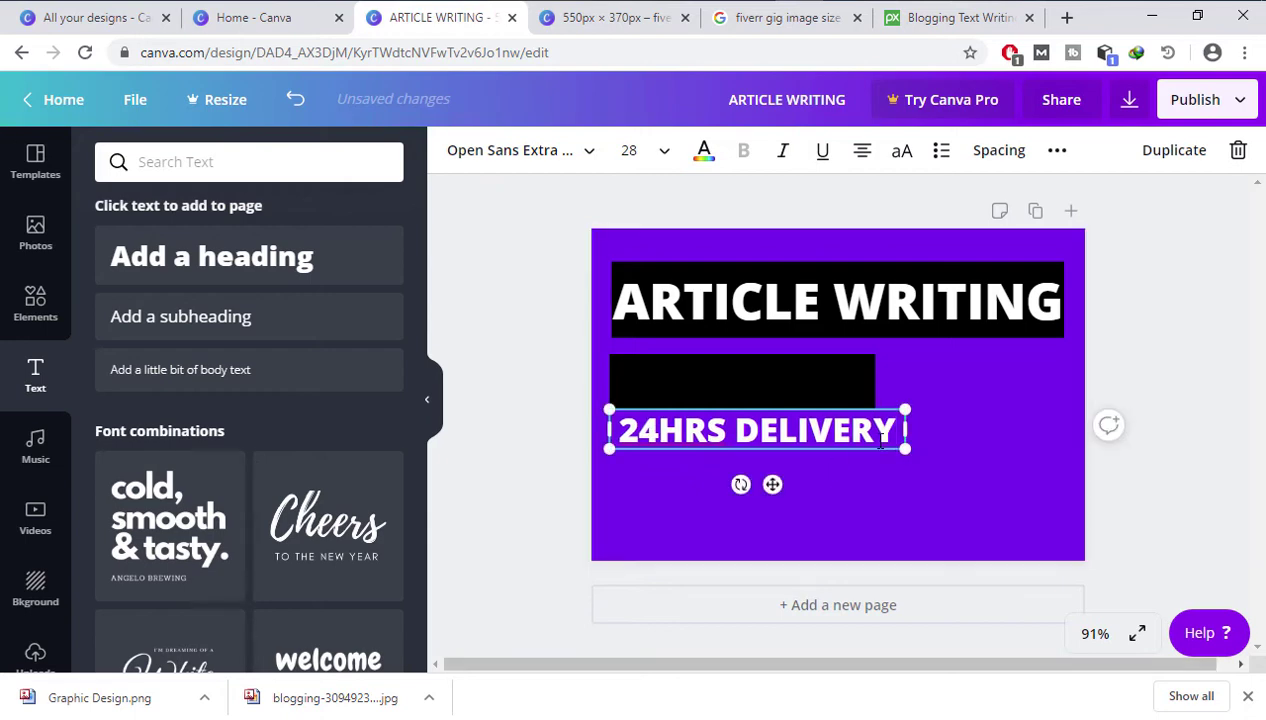
click(832, 458)
click(834, 440)
drag(834, 439, 828, 388)
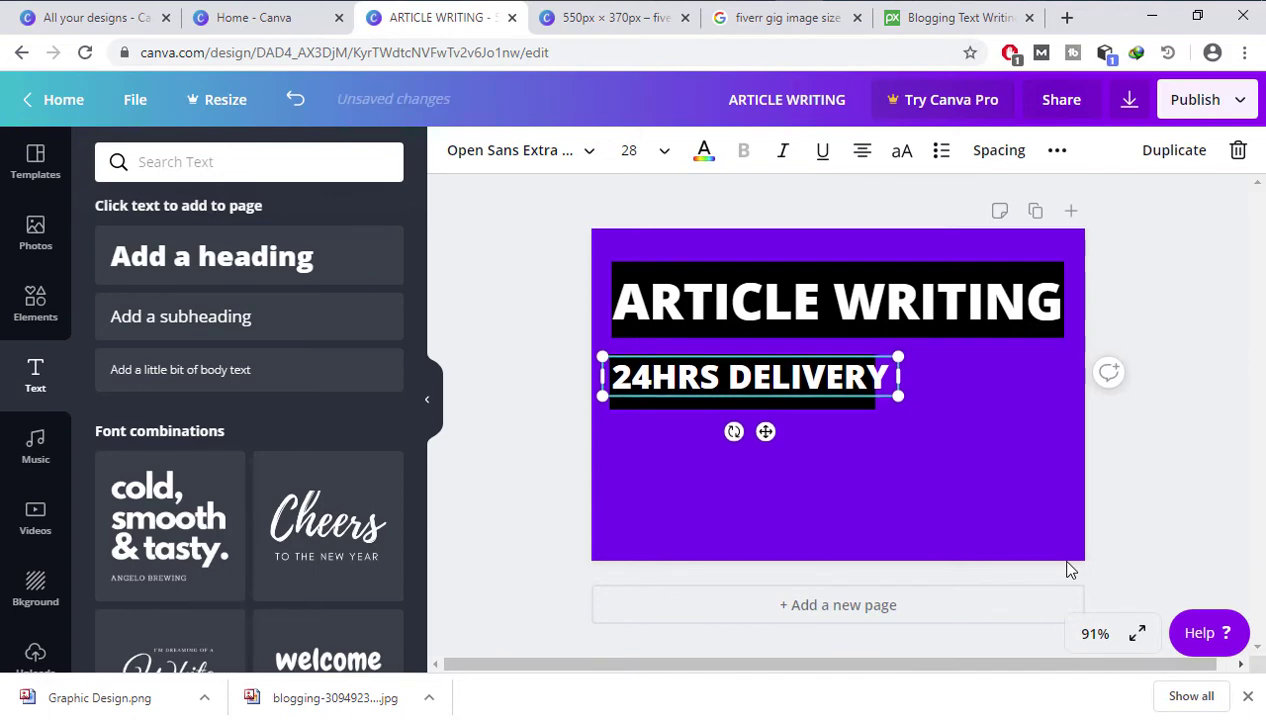
click(888, 487)
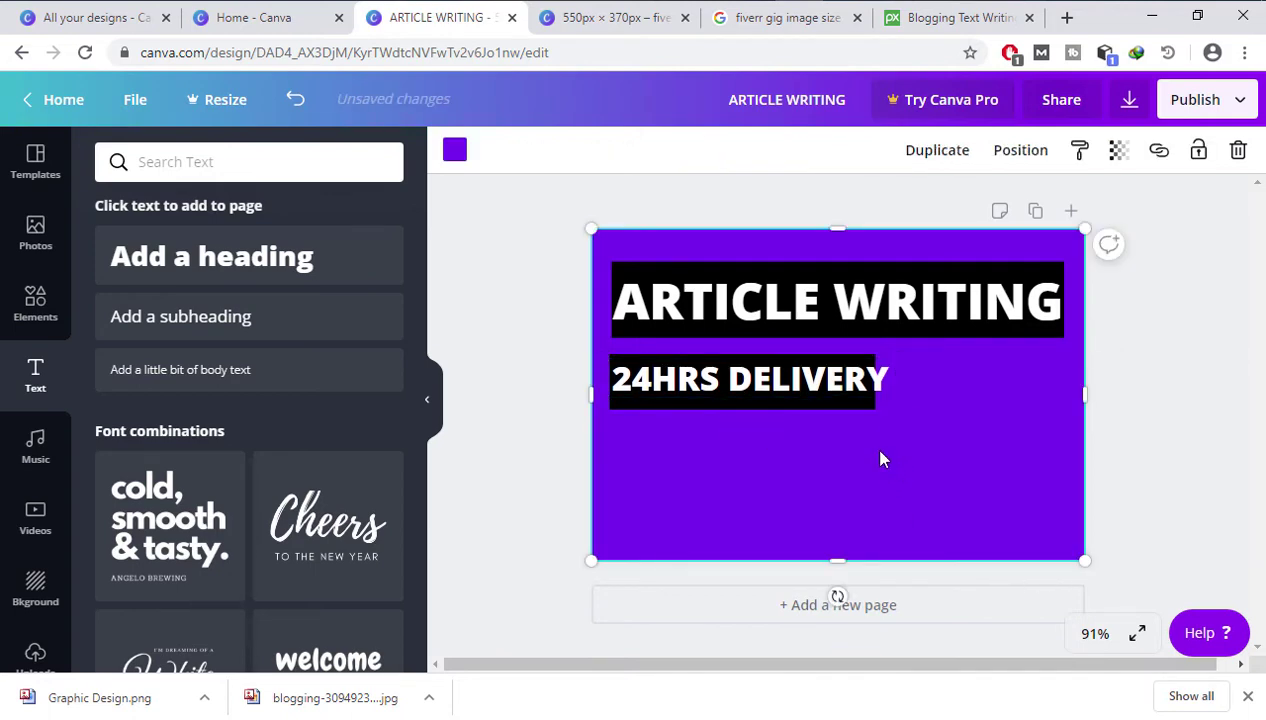
- Widen the small black bar to about 321 px to back the whole 24HRS DELIVERY text, and nudge it slightly left
click(766, 408)
drag(879, 382, 899, 381)
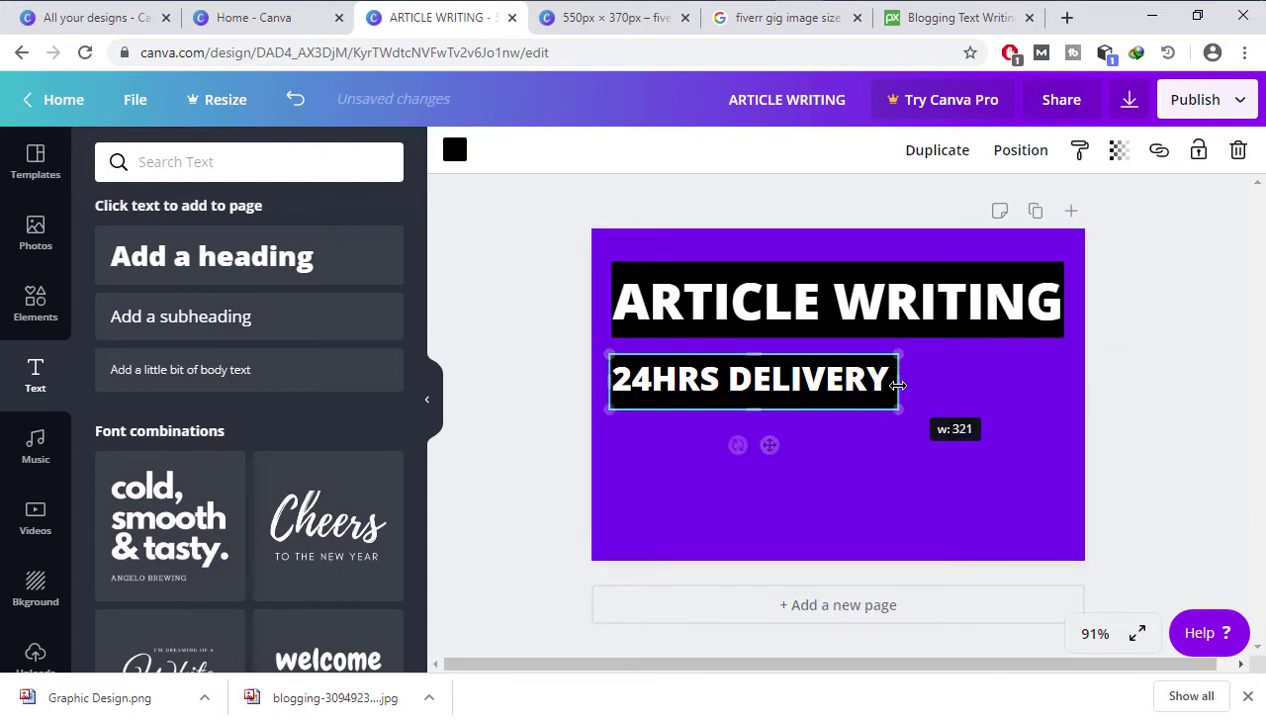
click(874, 481)
click(868, 400)
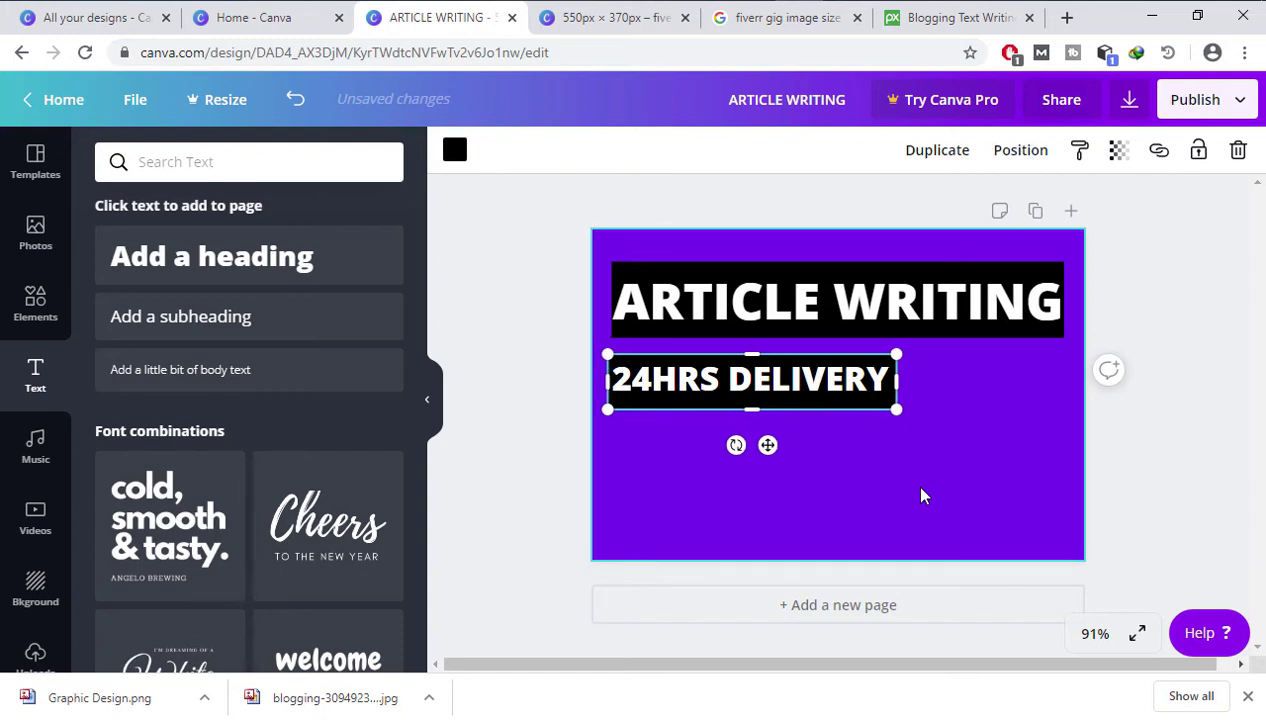
click(910, 517)
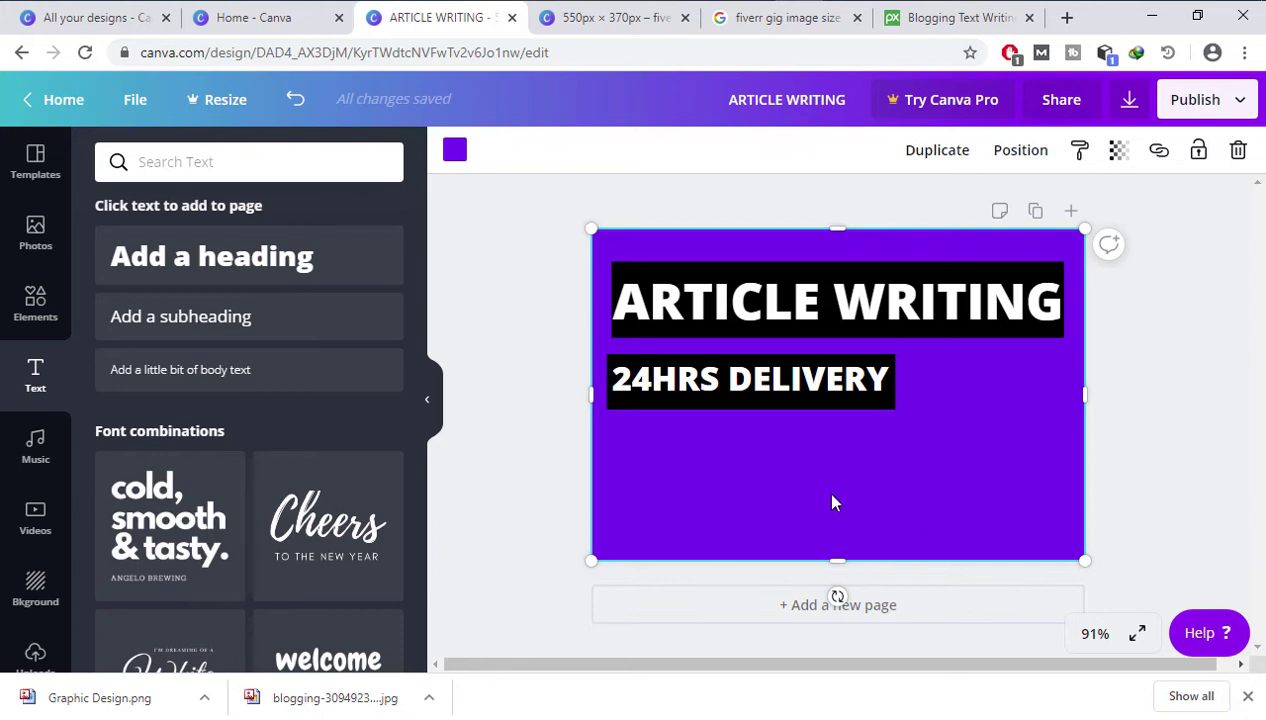
- Copy the black bar behind 24HRS DELIVERY and paste a duplicate onto the page, allowing the site clipboard access
click(841, 403)
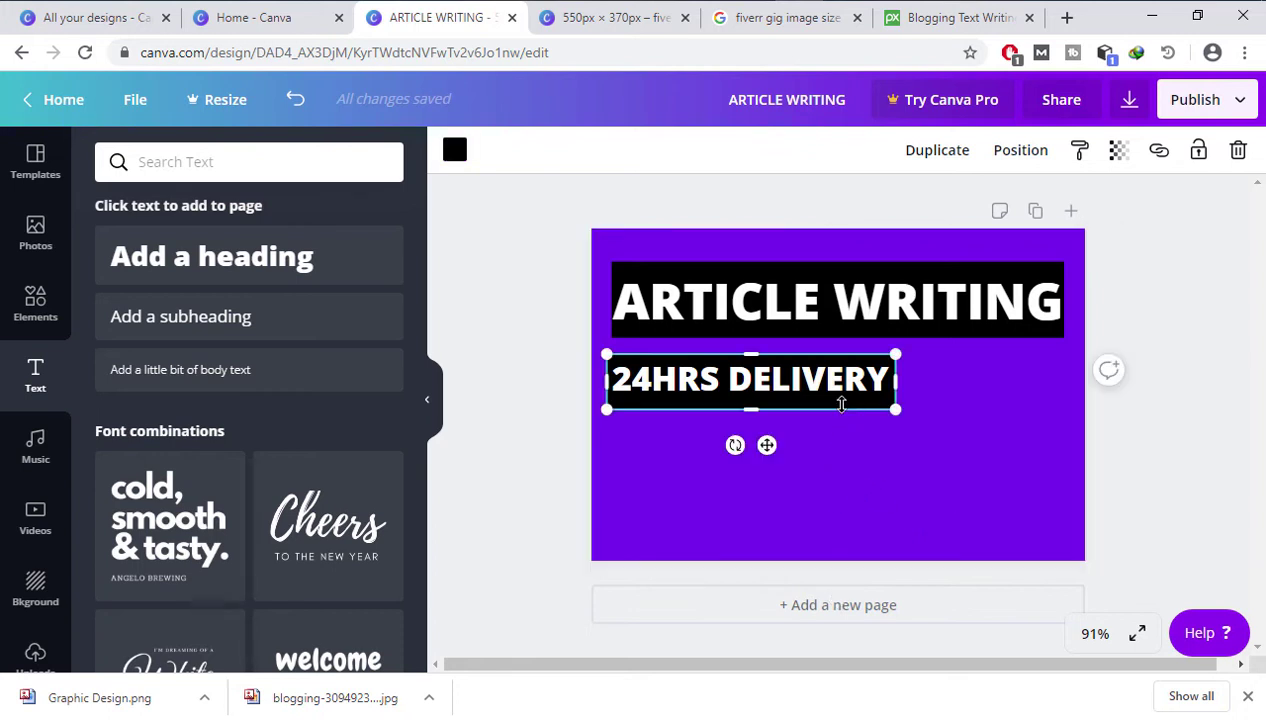
right_click(841, 403)
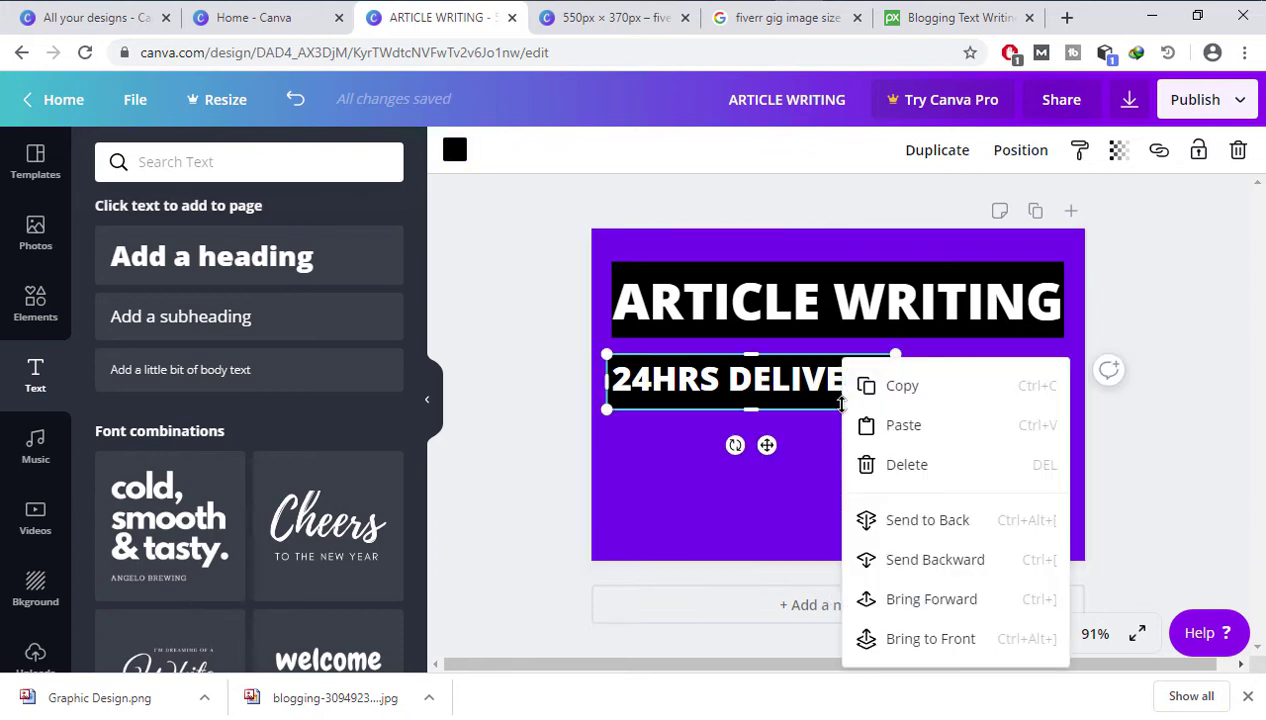
click(890, 390)
right_click(830, 482)
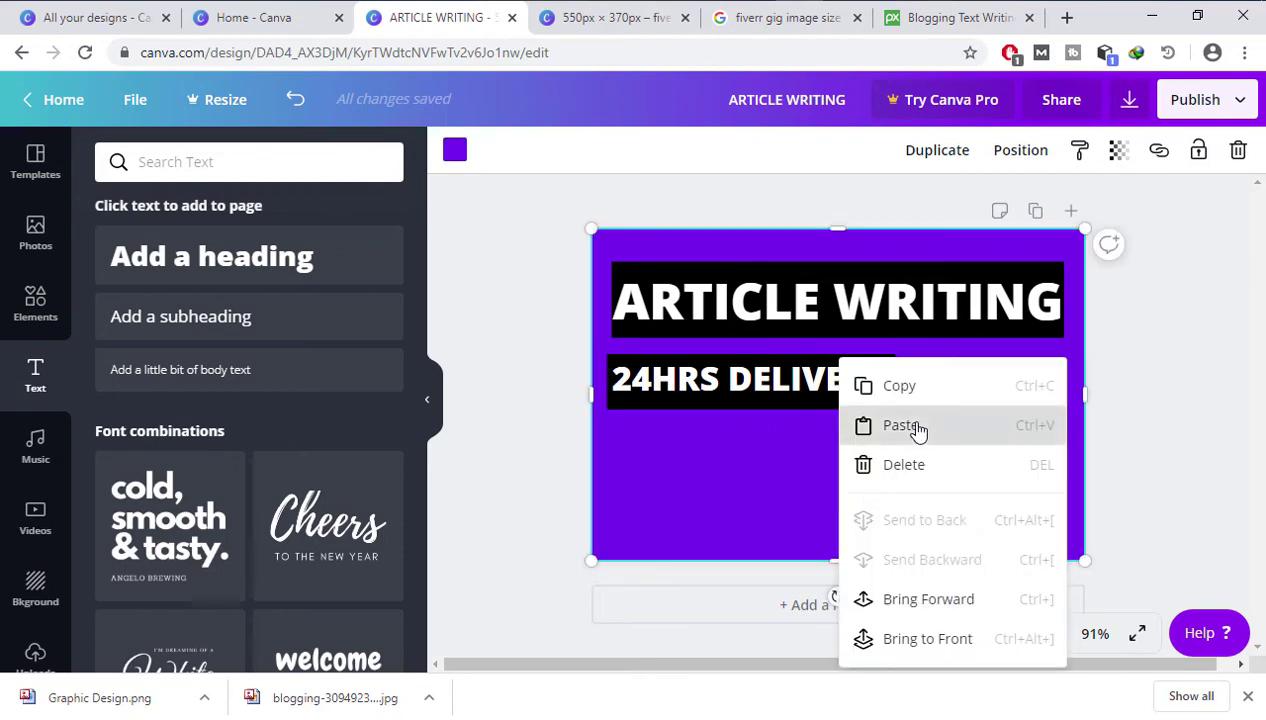
click(915, 430)
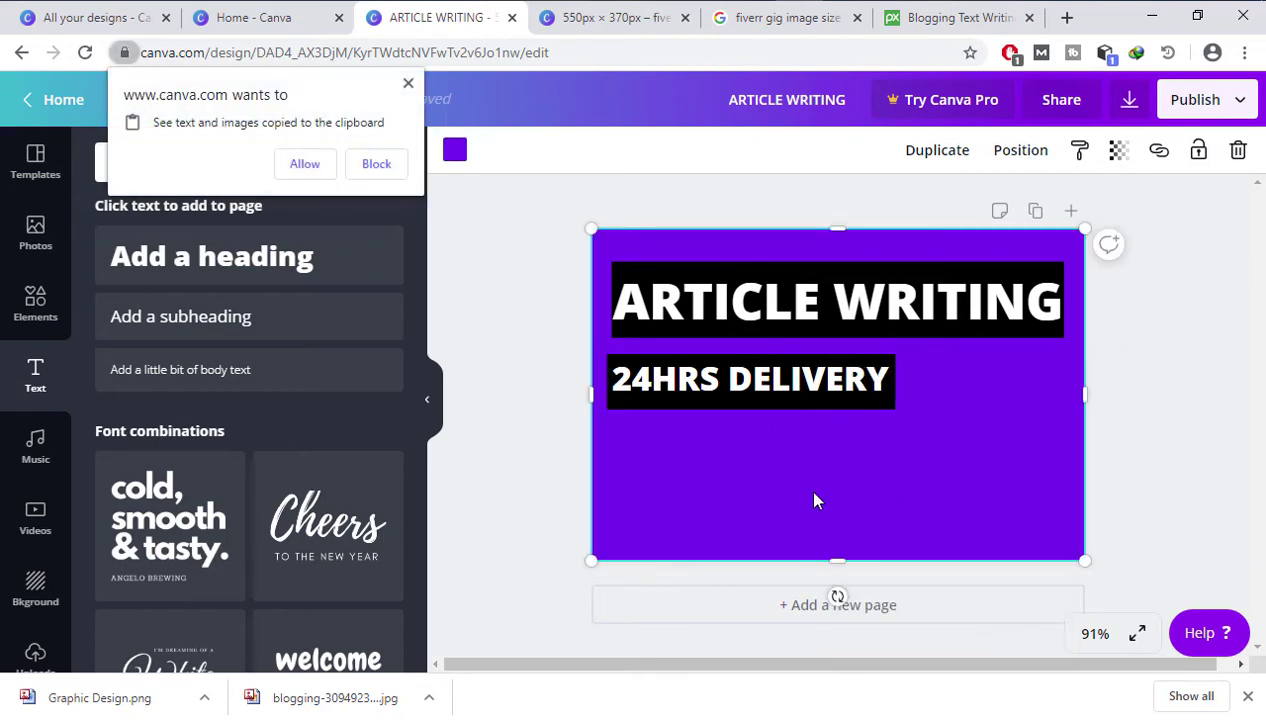
click(311, 165)
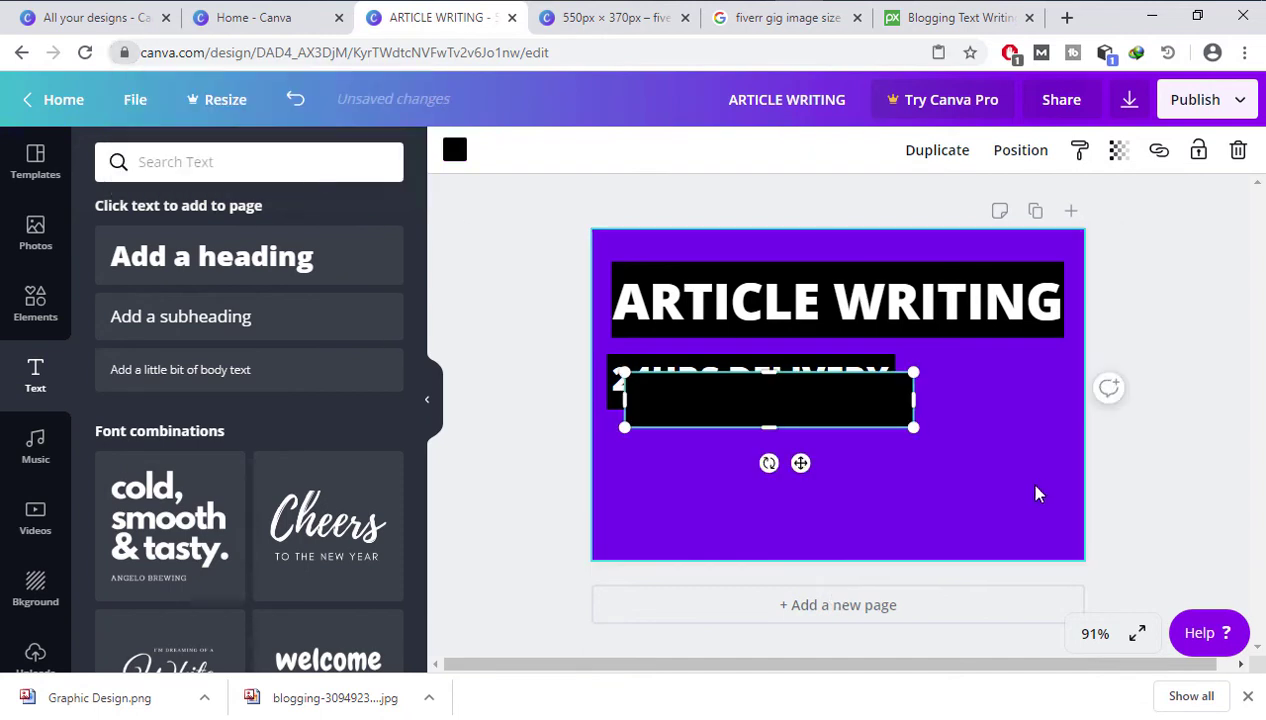
- Move the duplicated bar below the 24HRS DELIVERY bar, leaving a small gap and aligning their left edges
key(Down)
key(Down)
key(Down)
key(Down)
key(Down)
key(Down)
key(Down)
key(Down)
key(Down)
key(Down)
key(Down)
key(Down)
key(Down)
key(Down)
key(Down)
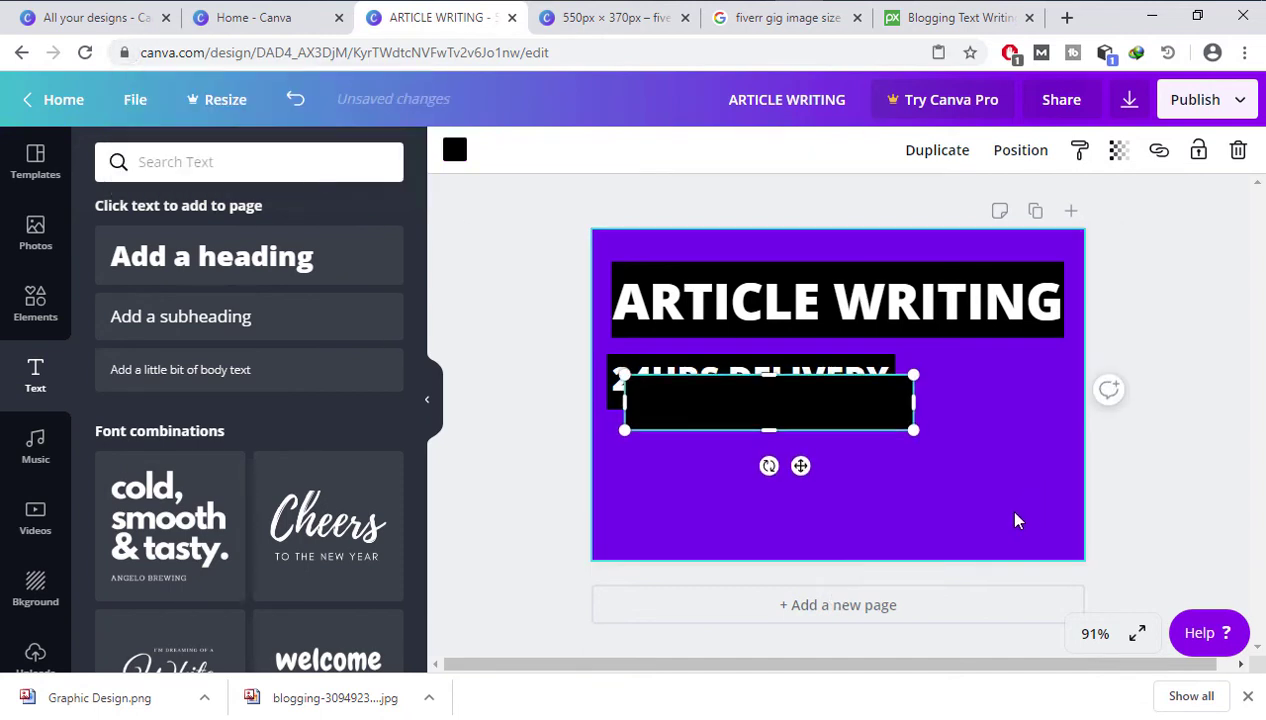
key(Down)
key(Down)
key(Down)
key(Down)
key(Down)
key(Down)
key(Down)
key(Down)
key(Down)
key(Down)
key(Down)
key(Down)
key(Down)
key(Down)
key(Down)
key(Down)
key(Down)
key(Down)
key(Down)
key(Down)
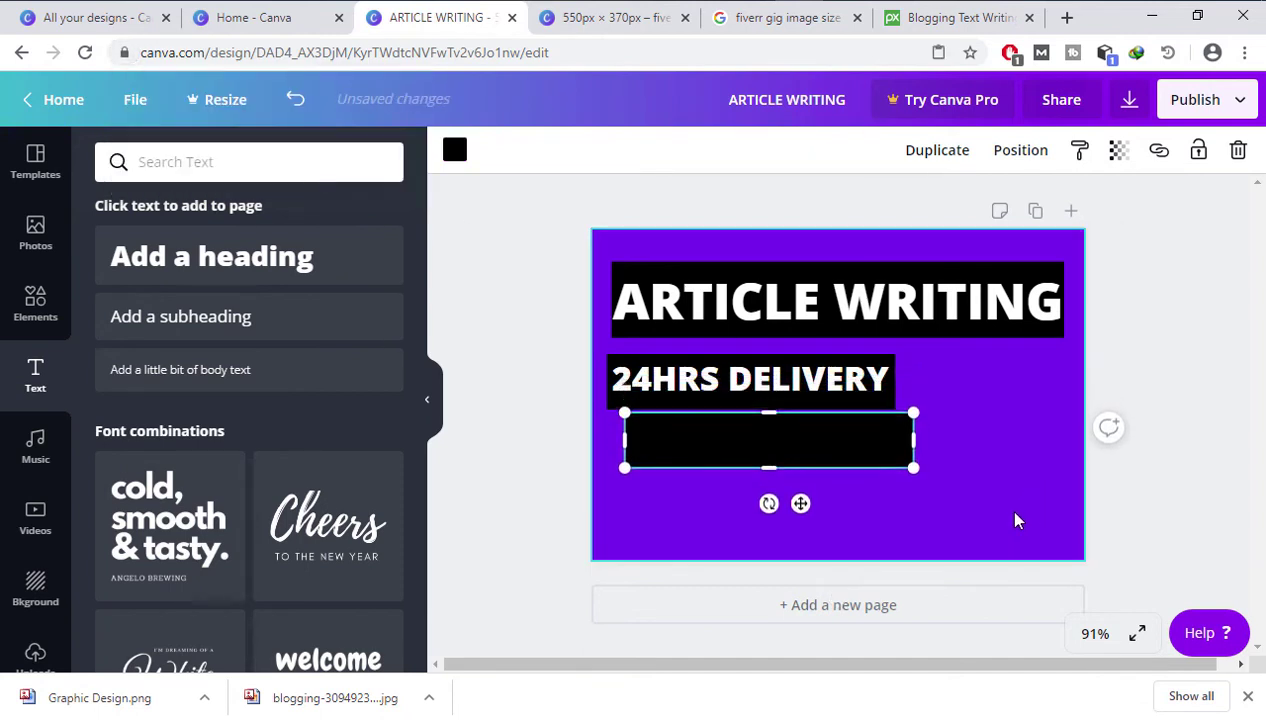
key(Left)
key(Left)
key(Left)
key(Left)
key(Left)
key(Left)
key(Left)
key(Left)
key(Left)
key(Left)
key(Left)
key(Left)
key(Left)
key(Left)
key(Left)
key(Left)
key(Left)
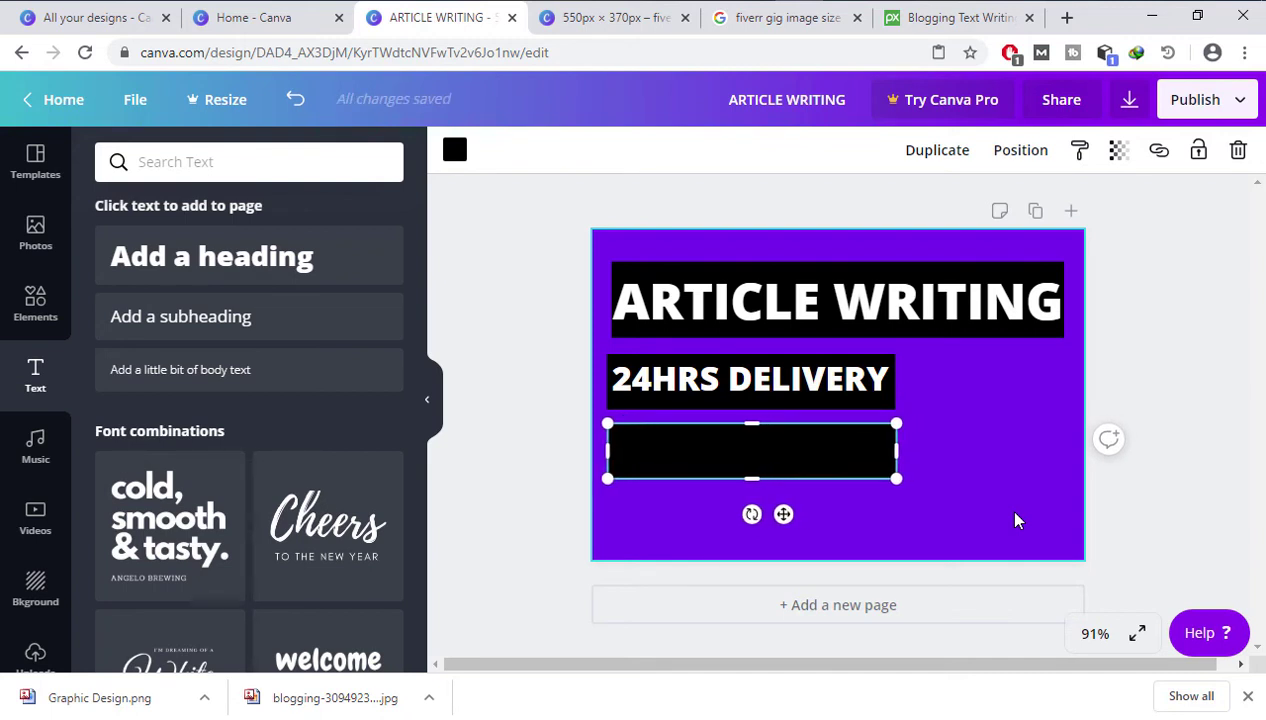
key(Down)
key(Down)
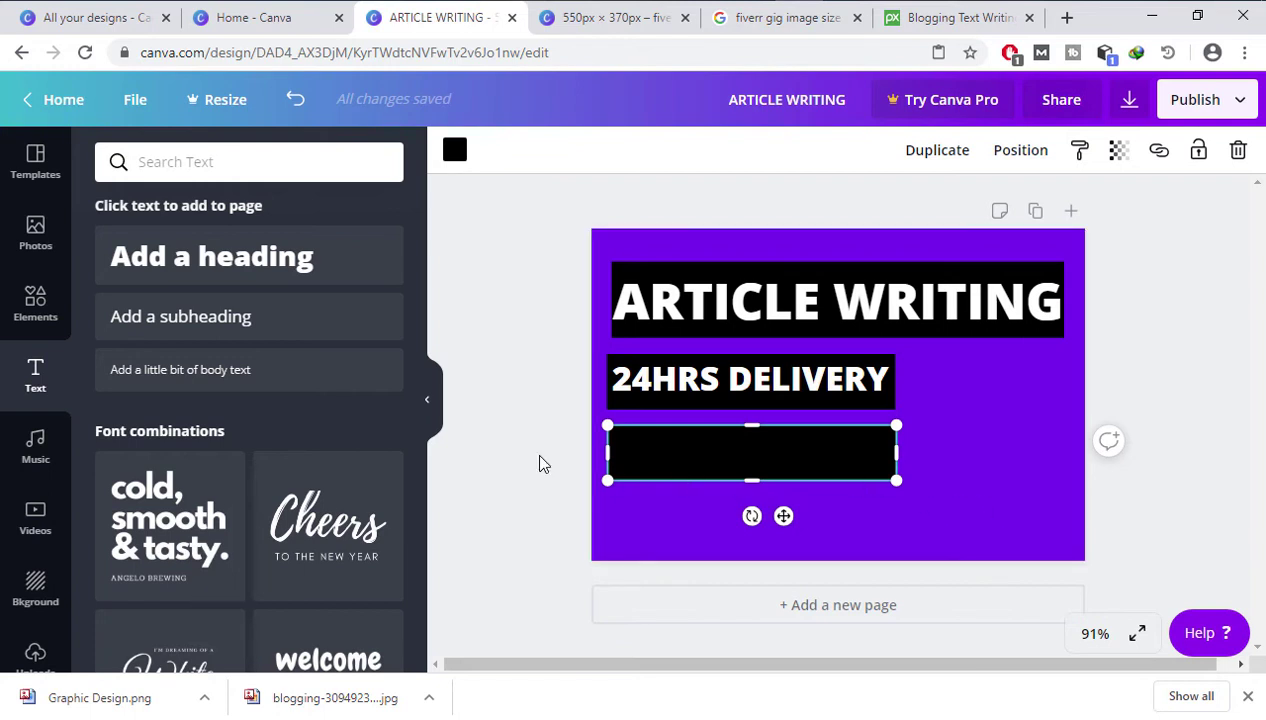
- Add a heading reading "SEO OPTIMIZED" and place it on the empty lower black bar
click(278, 264)
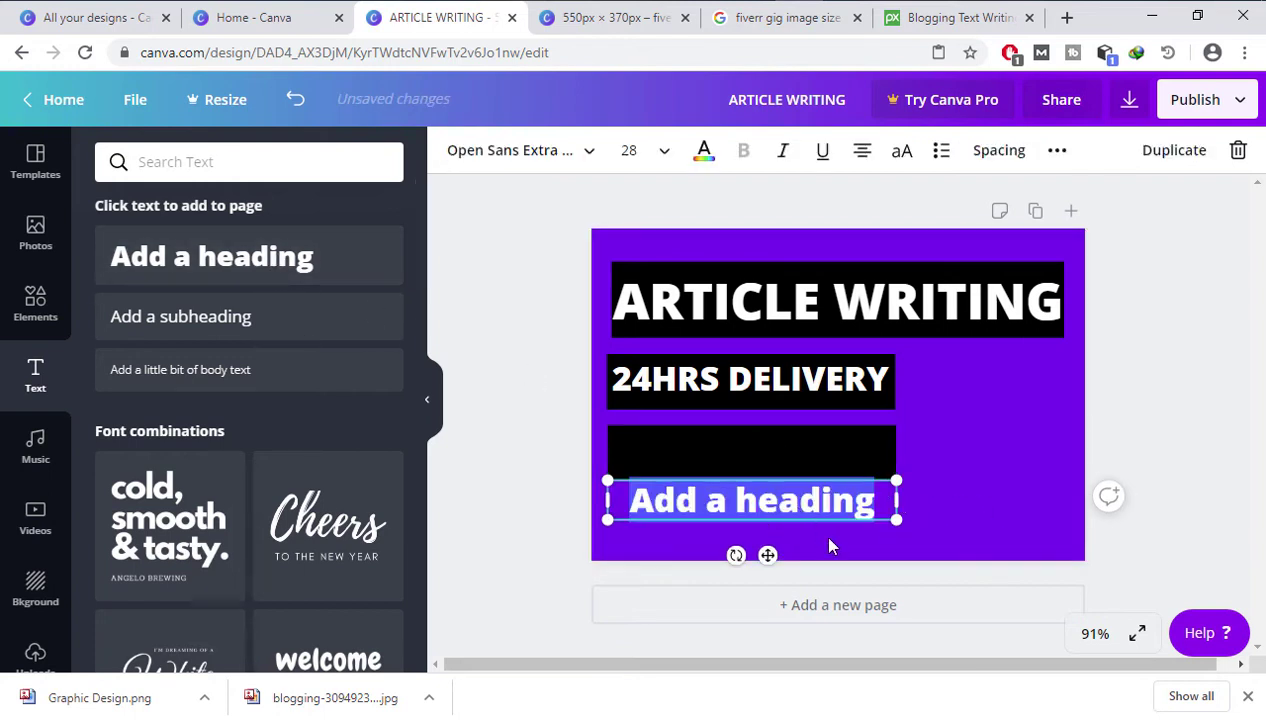
text(SEO )
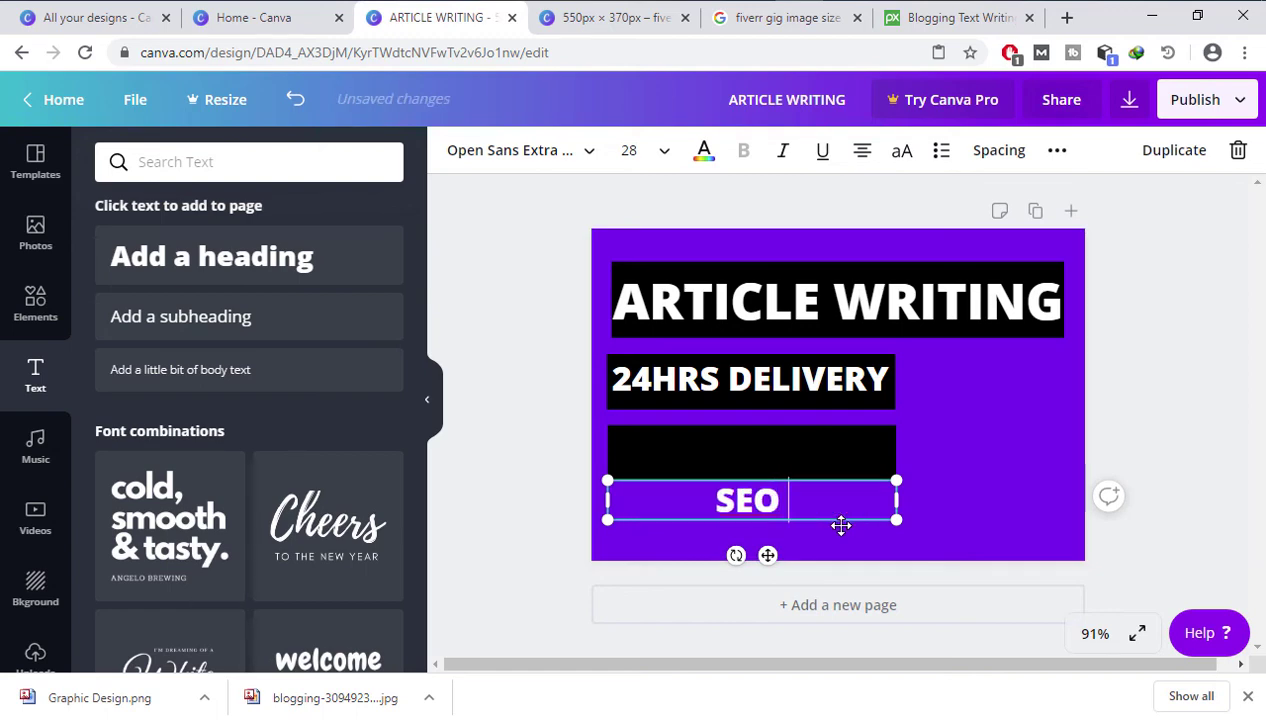
text(OPTIMIZED)
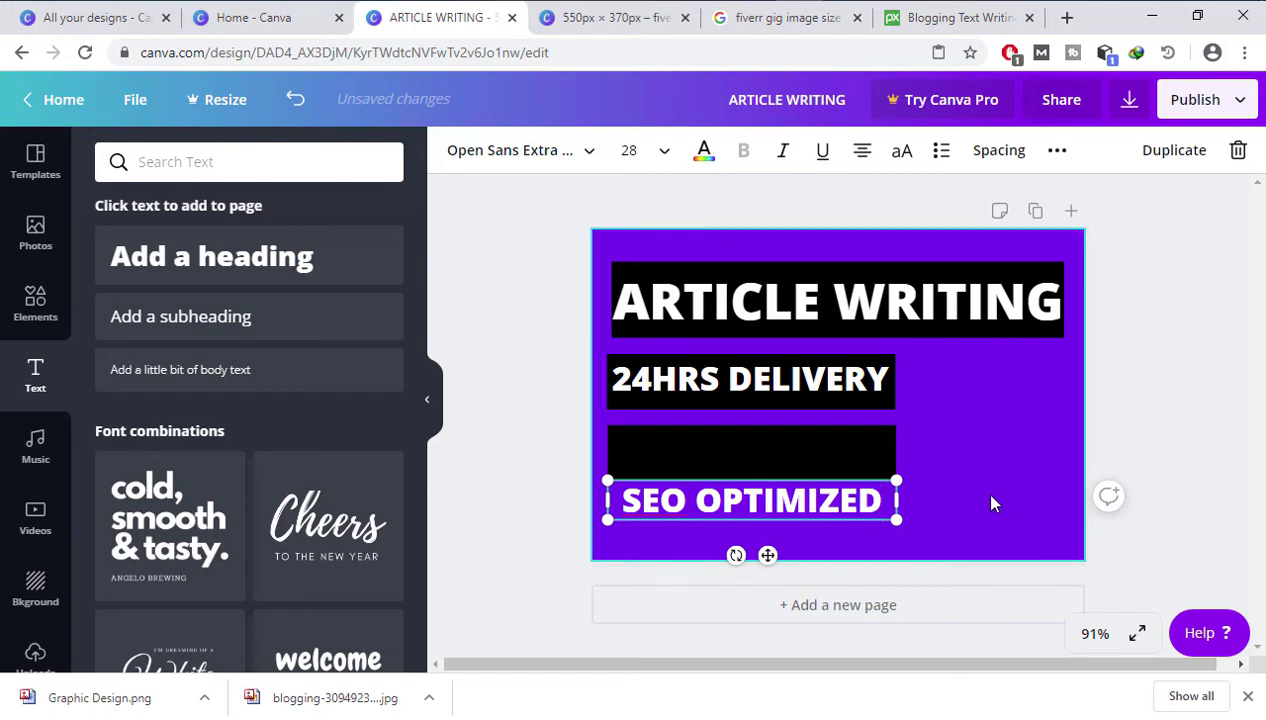
click(935, 494)
click(834, 500)
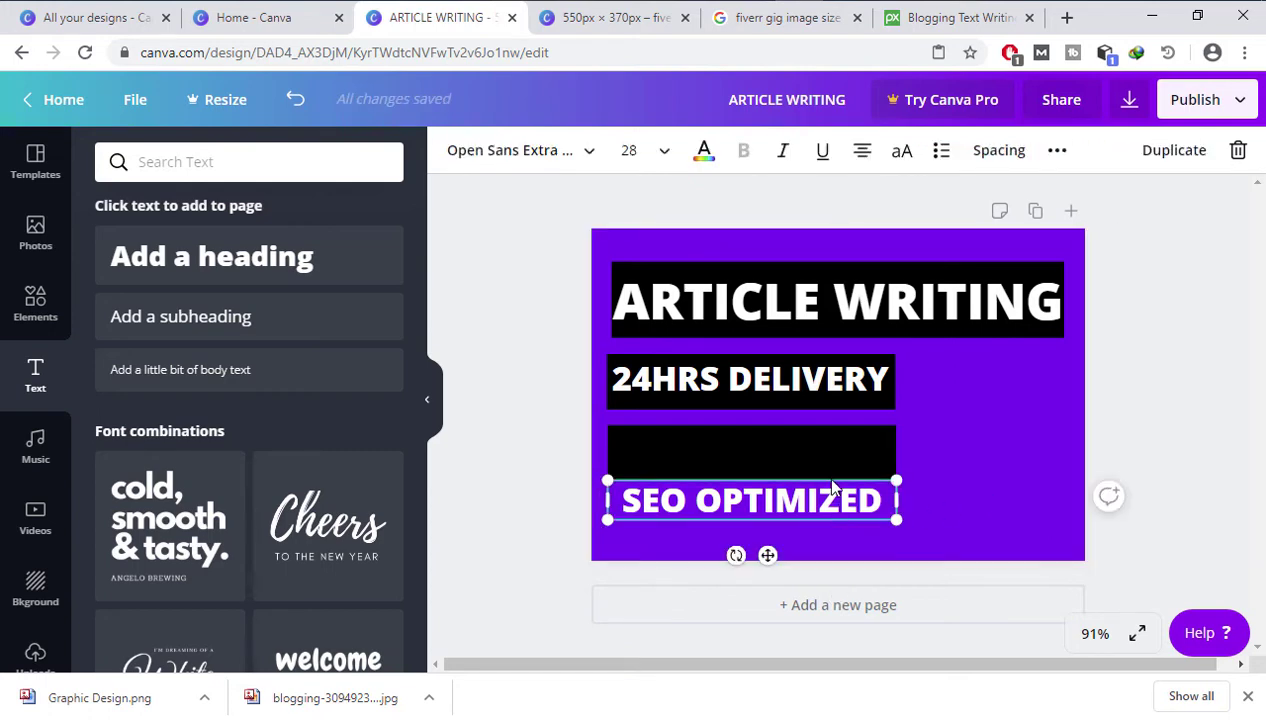
drag(827, 484, 824, 435)
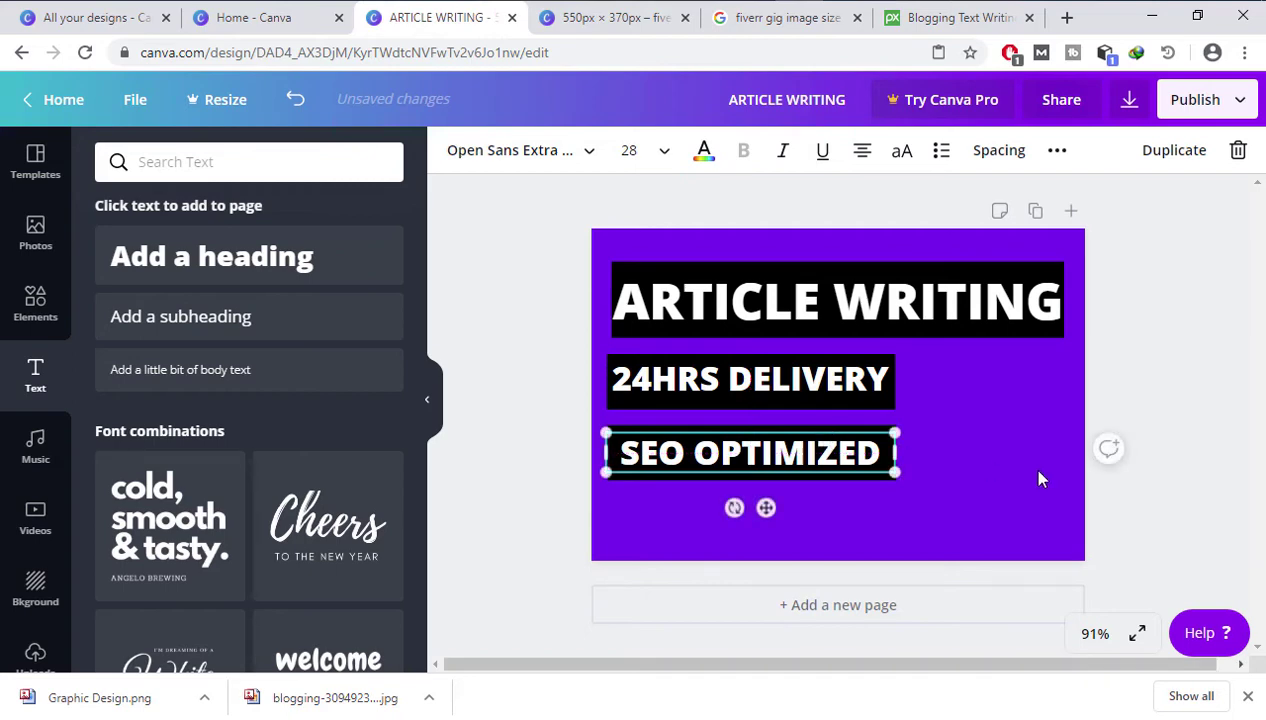
click(998, 454)
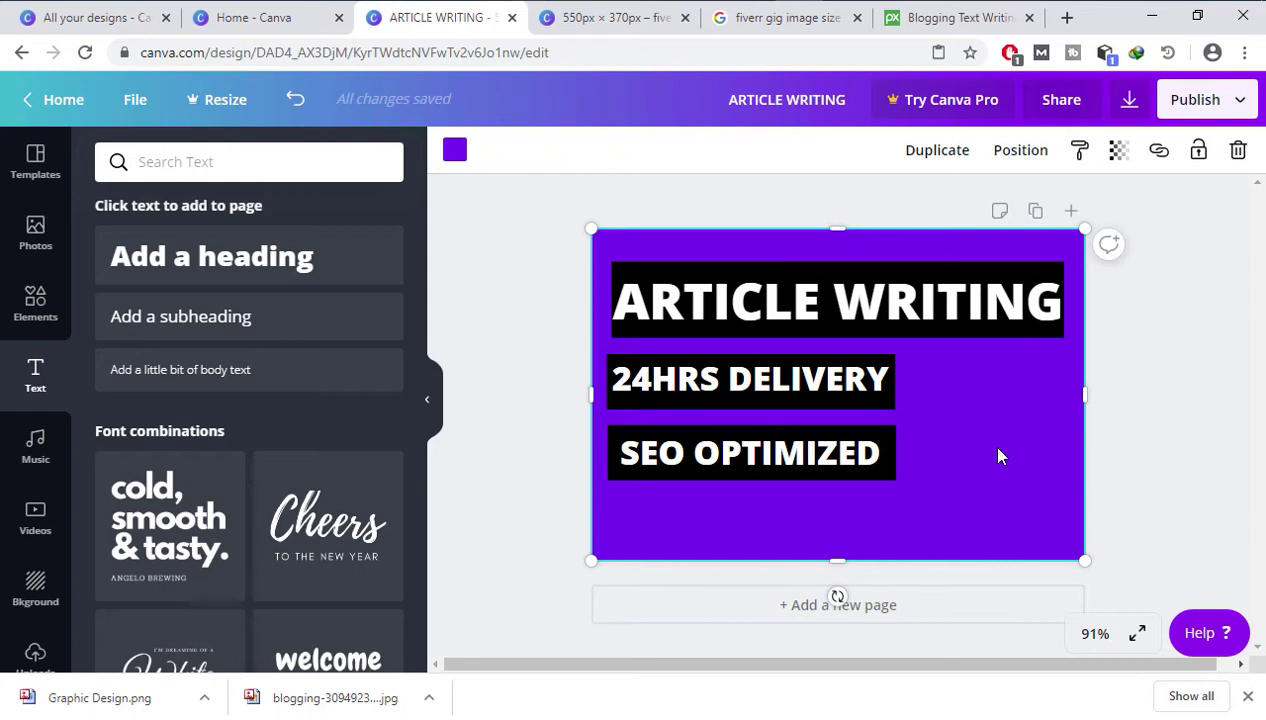
- Set the transparency of the black bars behind 24HRS DELIVERY and SEO OPTIMIZED to 60
click(843, 396)
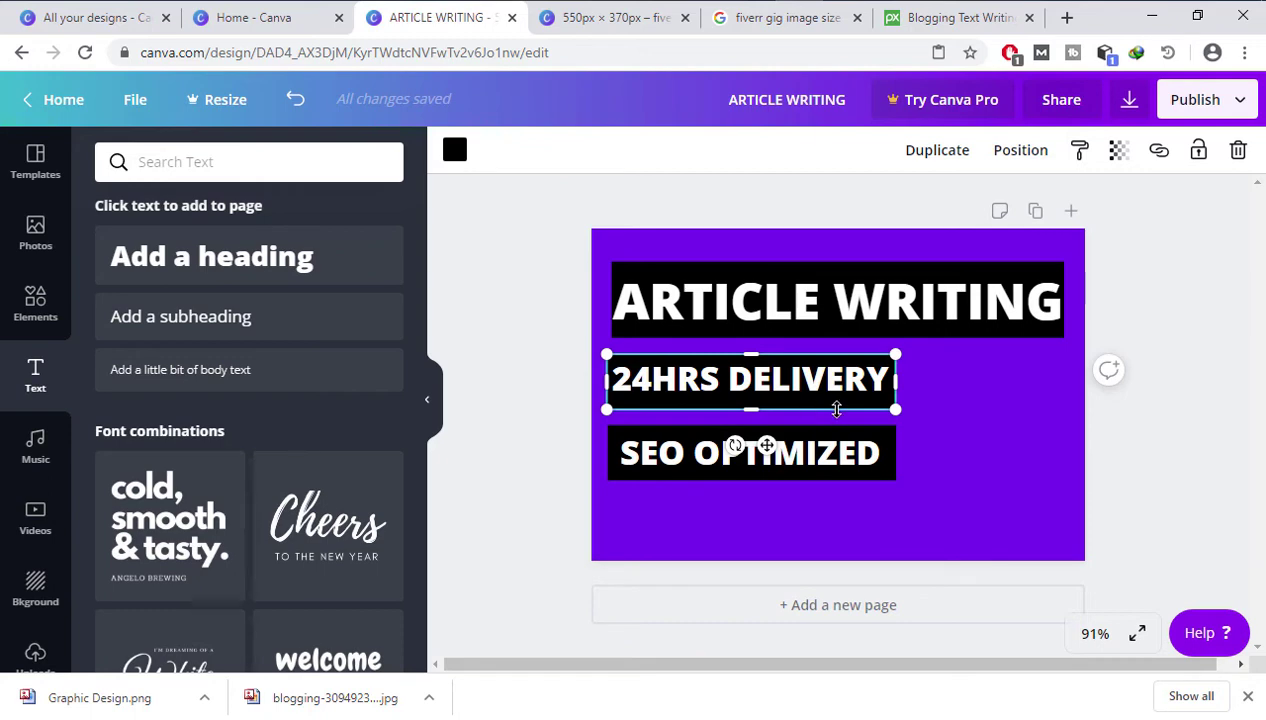
click(1116, 155)
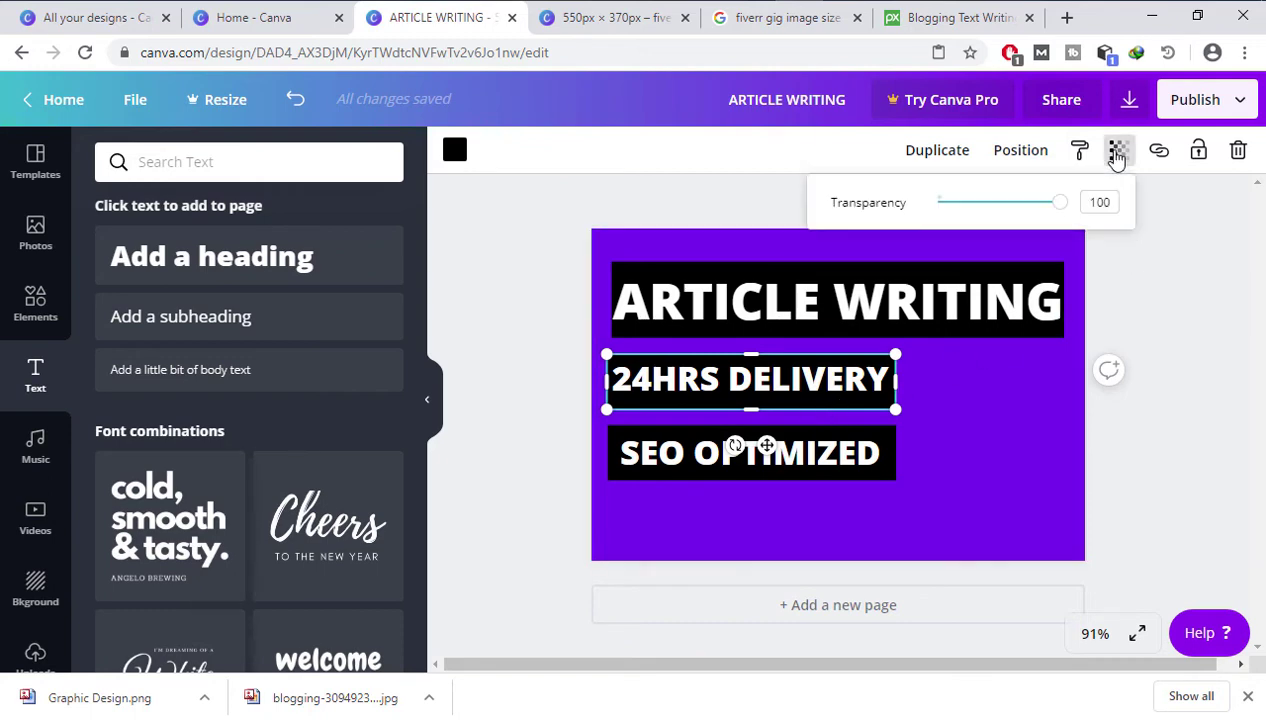
drag(1060, 203, 1015, 208)
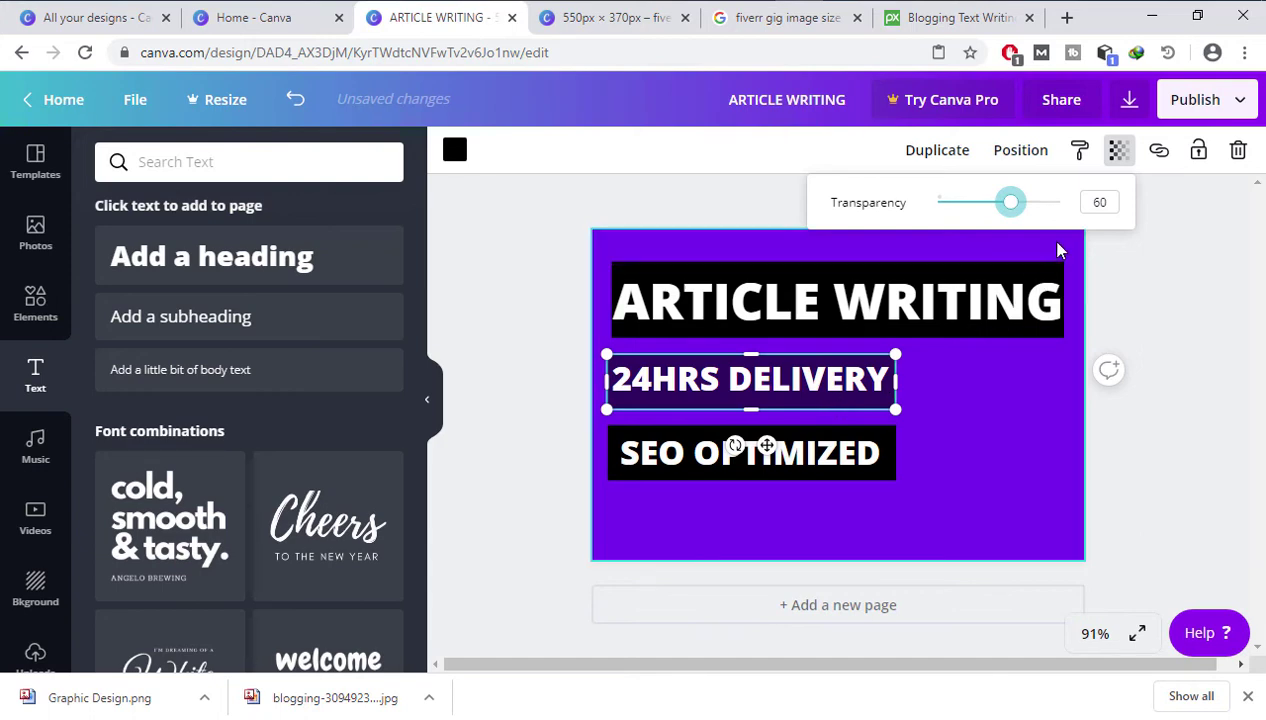
click(838, 482)
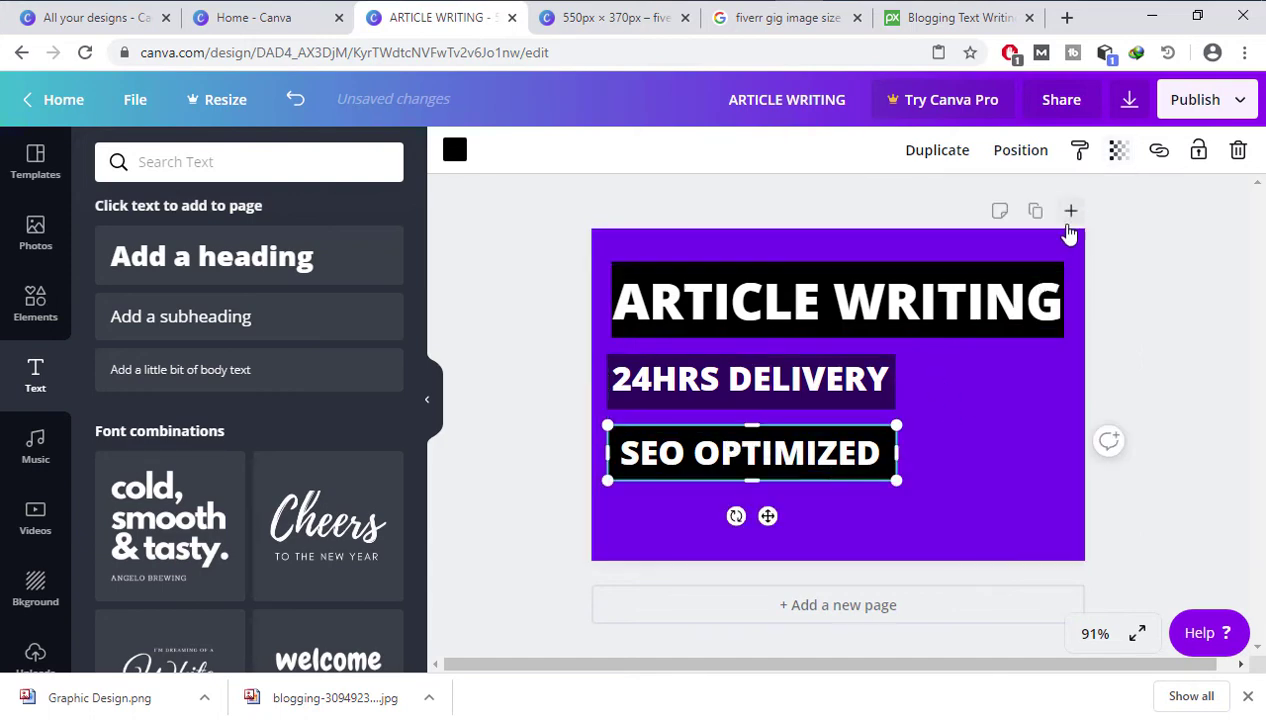
click(1118, 152)
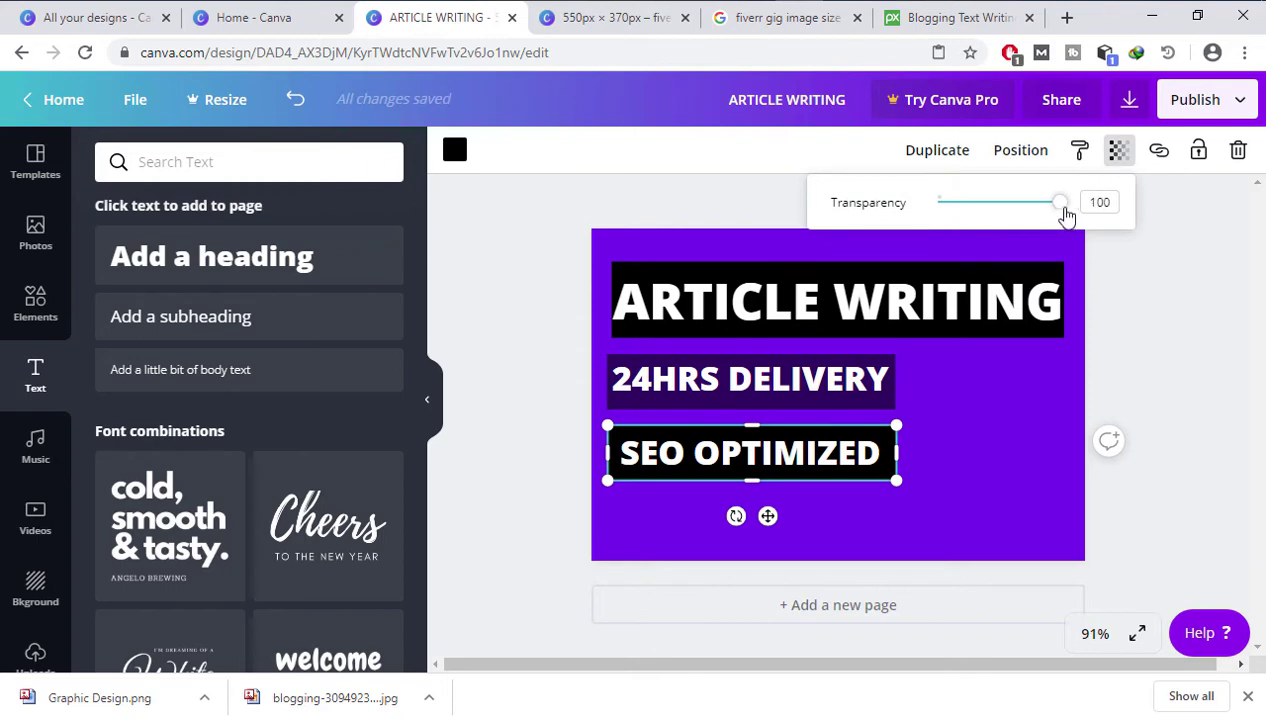
drag(1055, 200, 1011, 206)
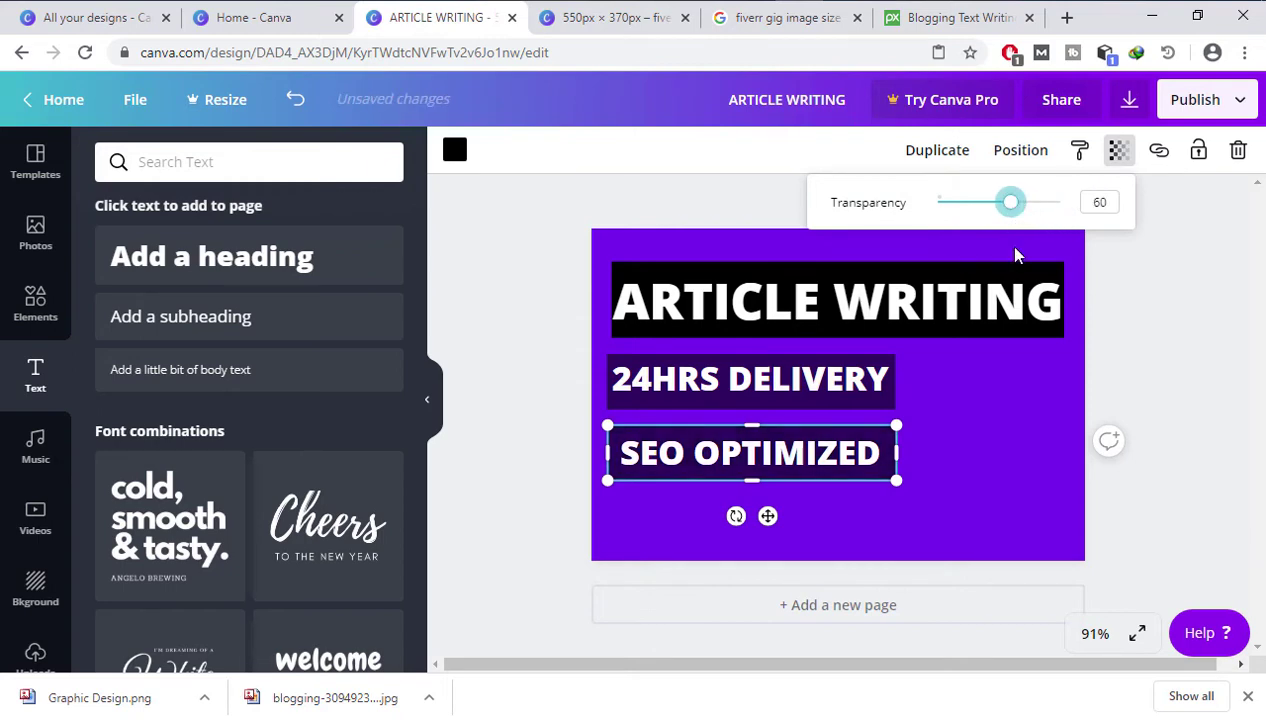
click(1003, 475)
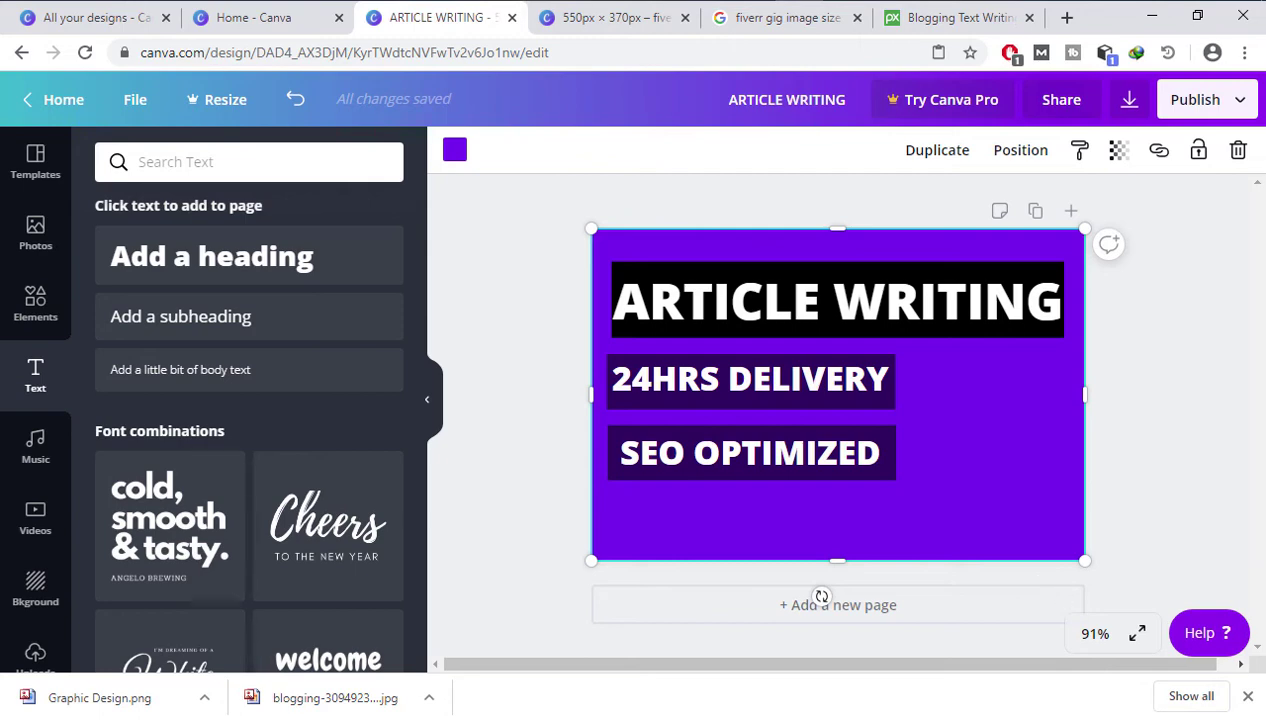
- Add the free black-and-white photo of scattered typographic prints from the trending photos to the page
click(40, 238)
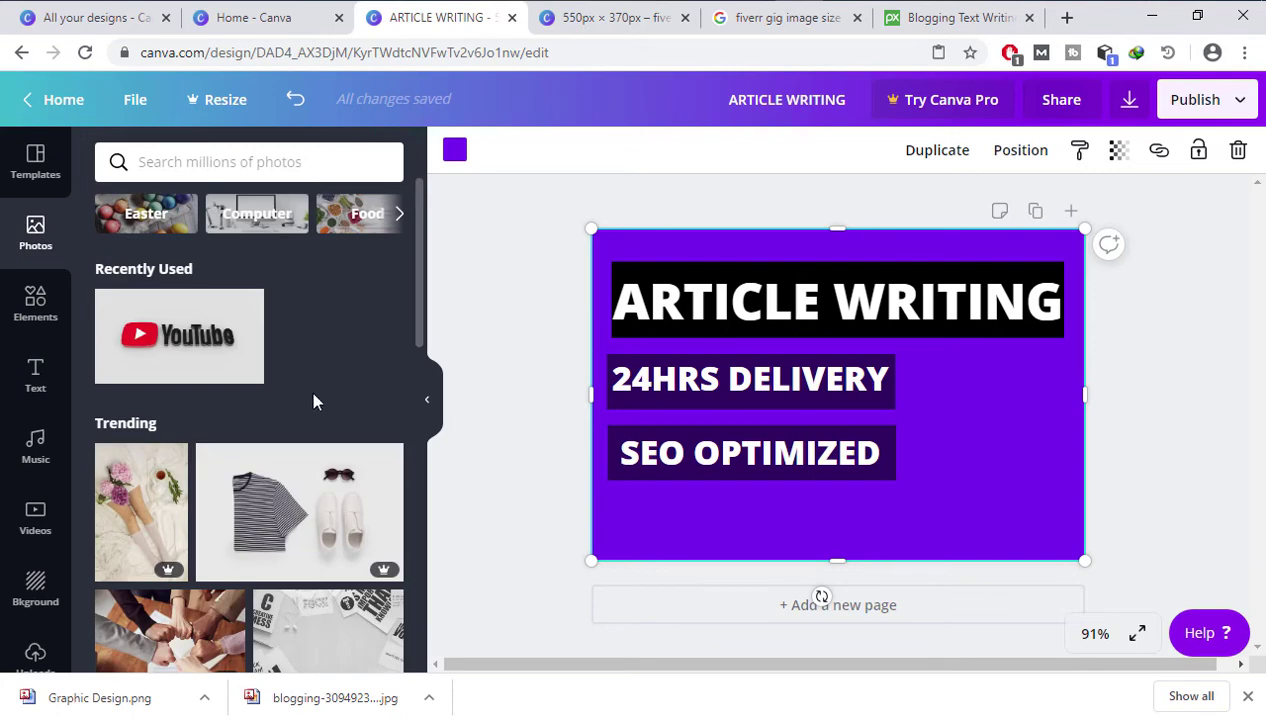
scroll(315, 410, down, 3)
scroll(229, 430, down, 2)
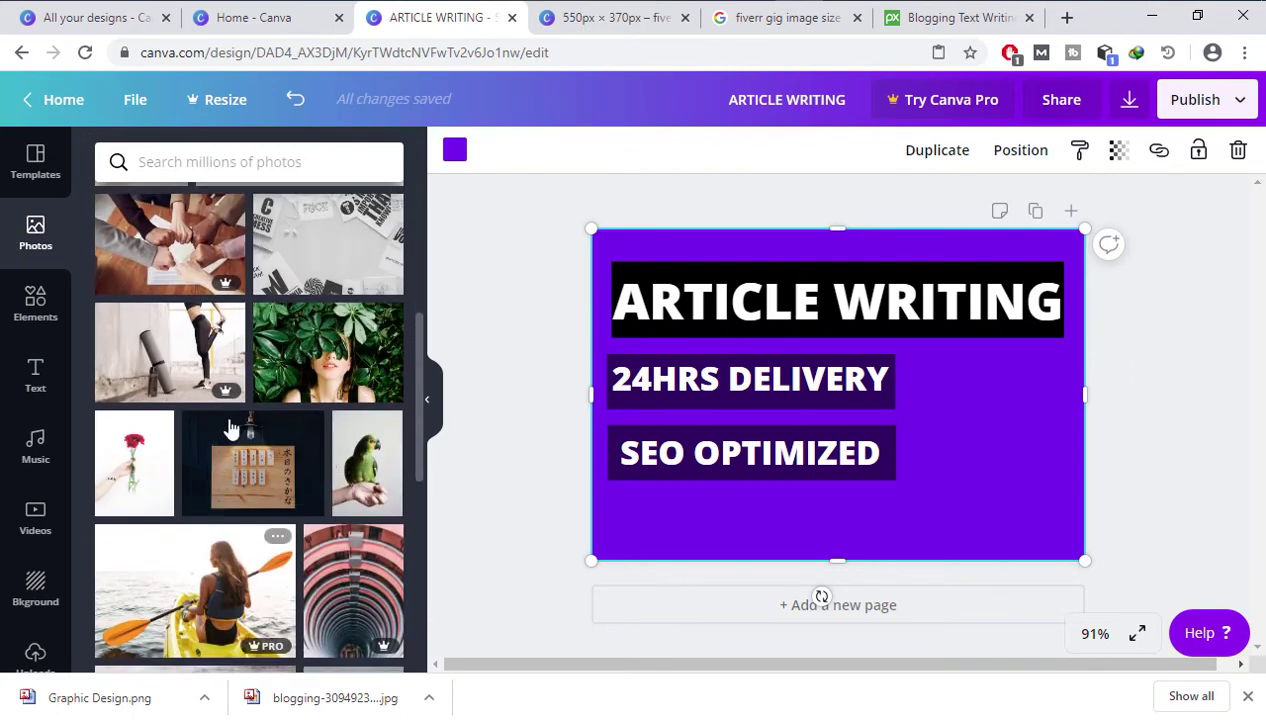
scroll(260, 458, up, 1)
scroll(259, 458, up, 1)
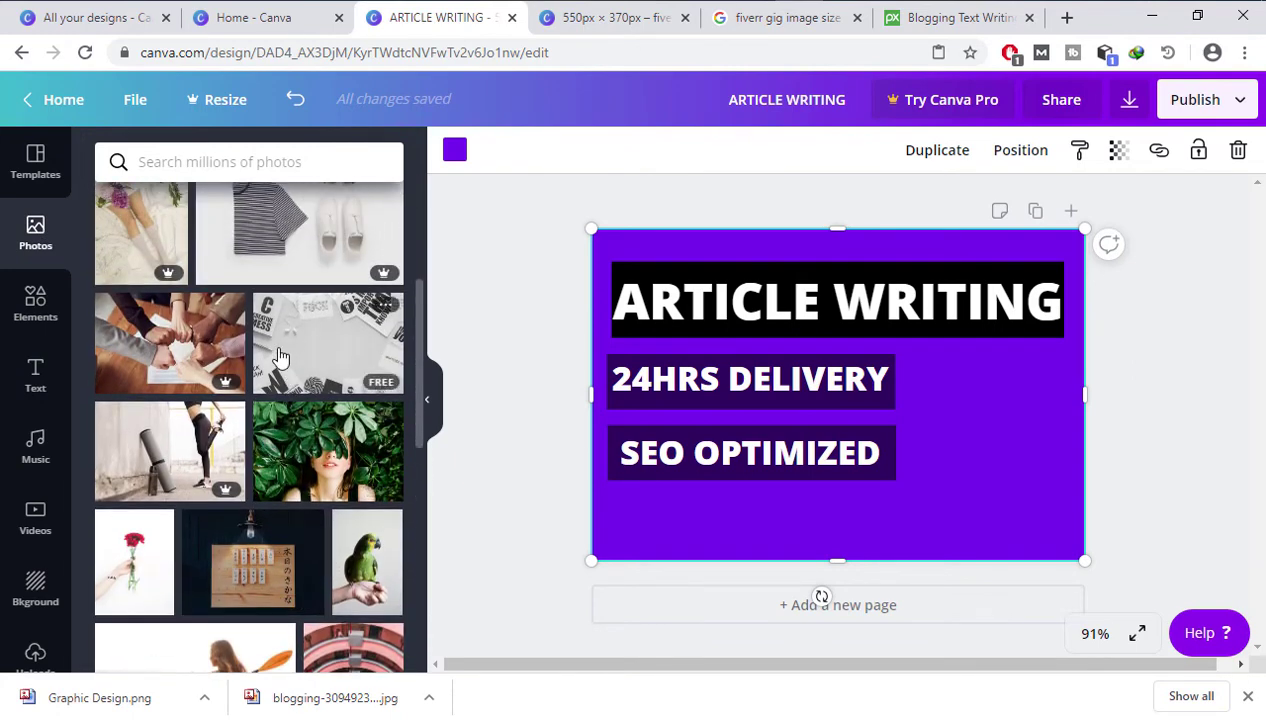
scroll(257, 540, down, 2)
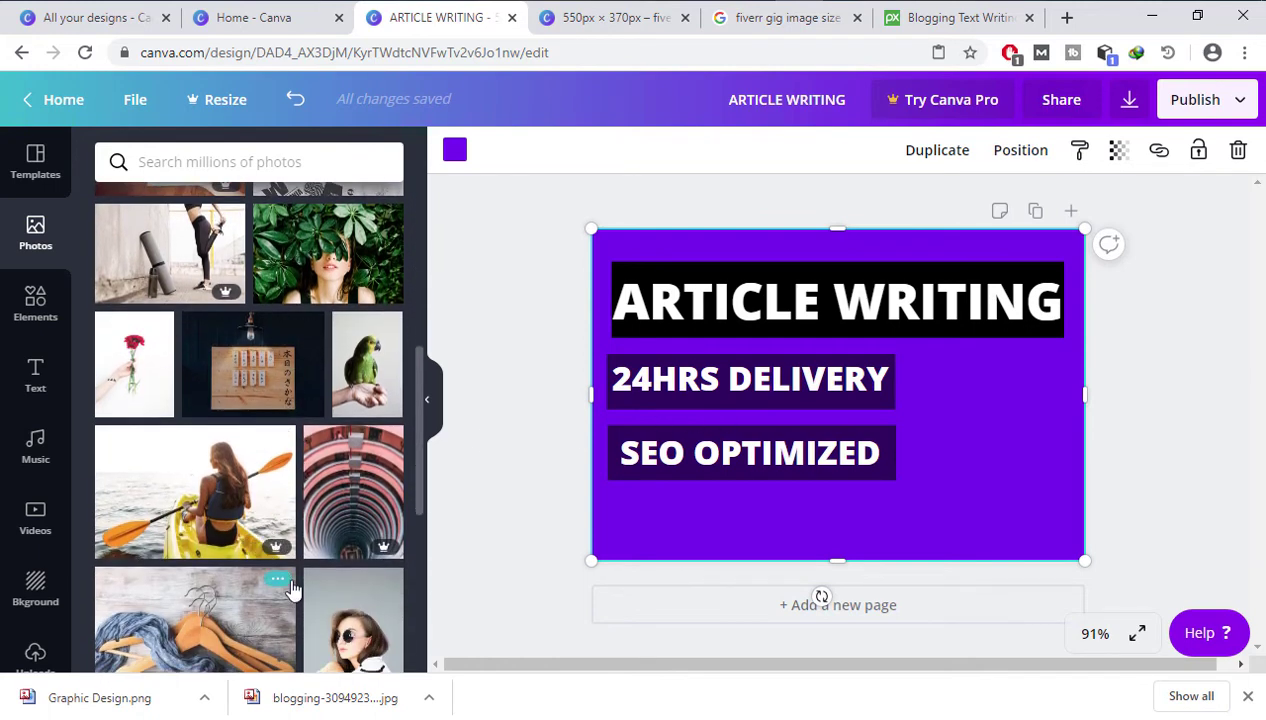
scroll(260, 550, down, 3)
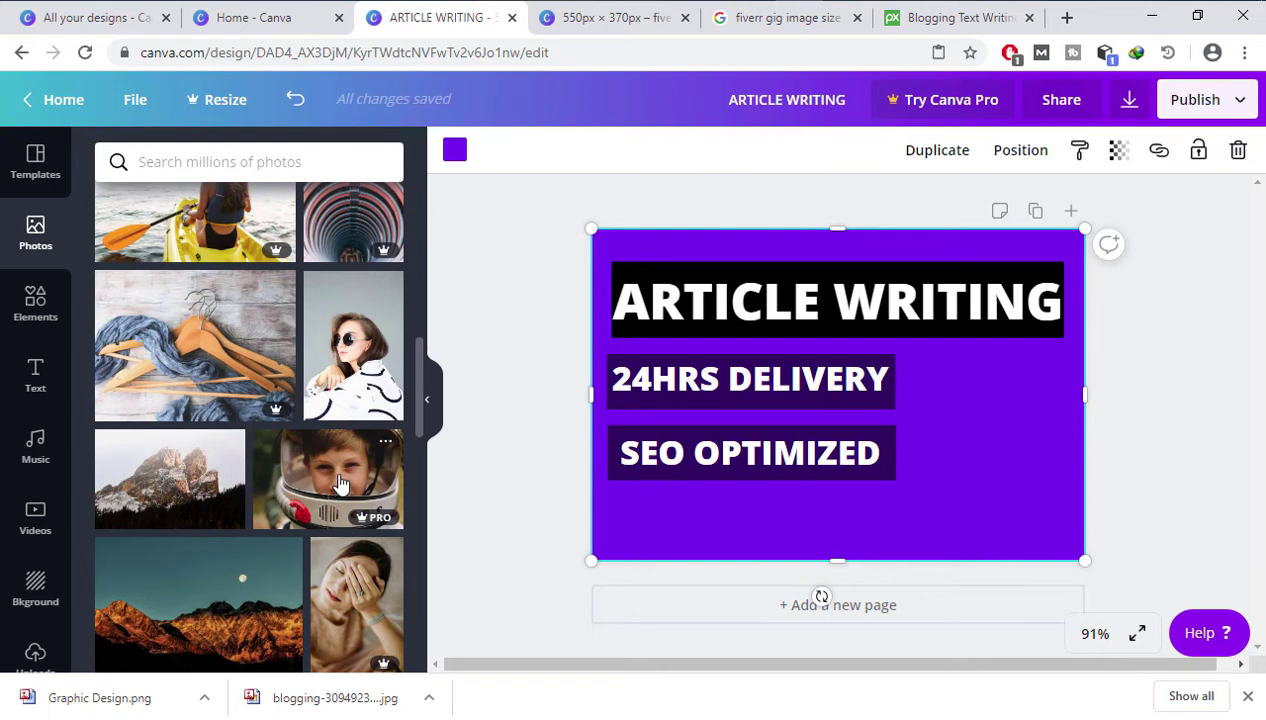
scroll(340, 484, up, 5)
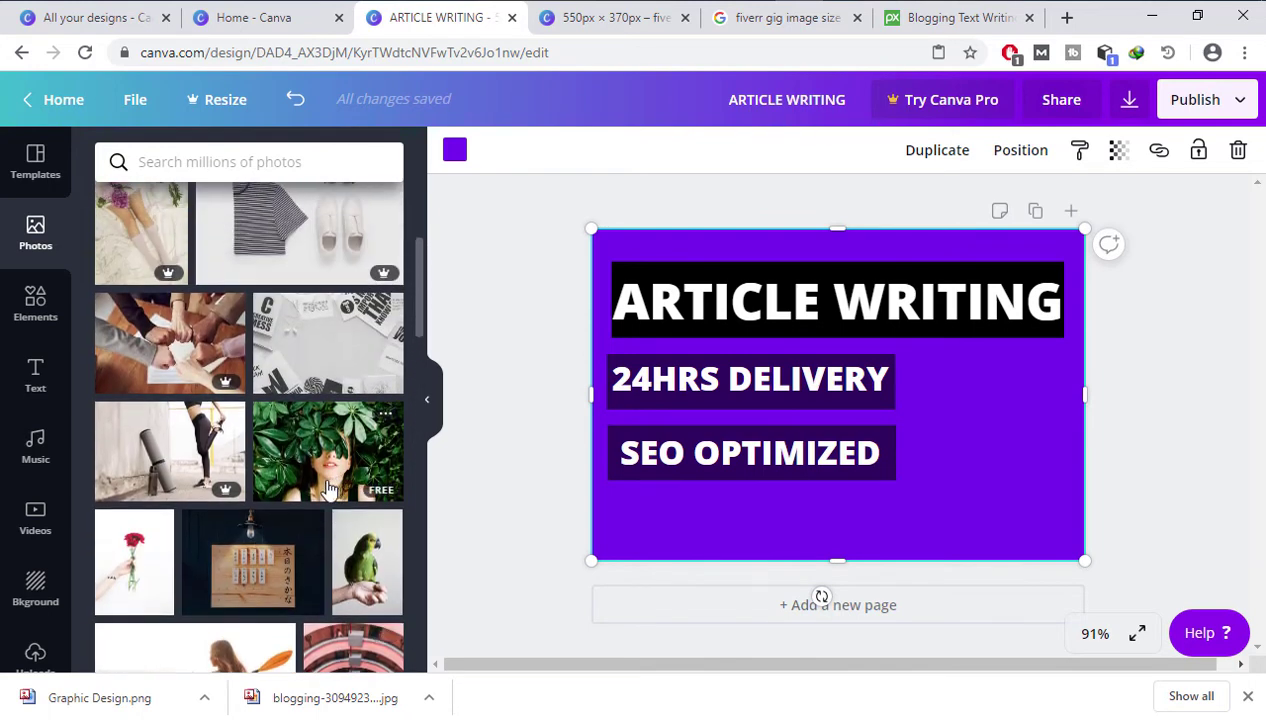
drag(339, 333, 728, 275)
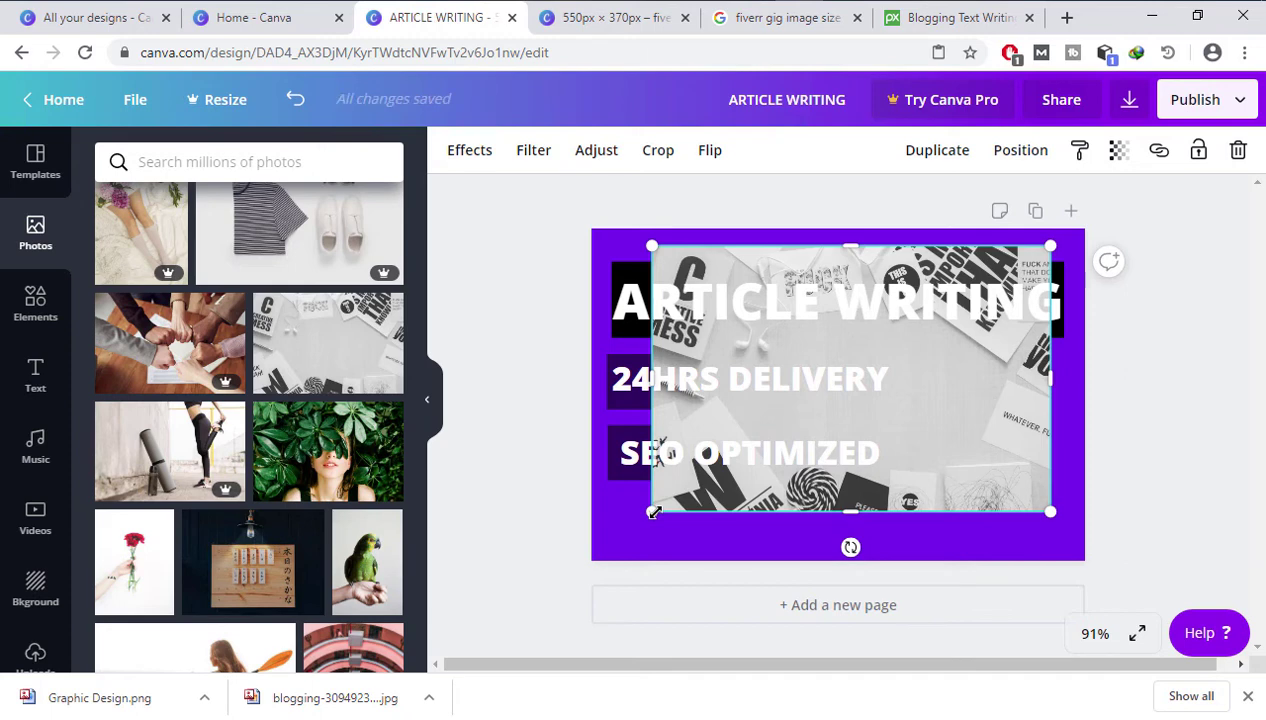
- Enlarge the typographic photo over the design and stretch it to the page's right, top and bottom edges
drag(652, 512, 619, 533)
mouse_move(618, 390)
mouse_down()
mouse_move(586, 396)
mouse_move(599, 398)
mouse_up()
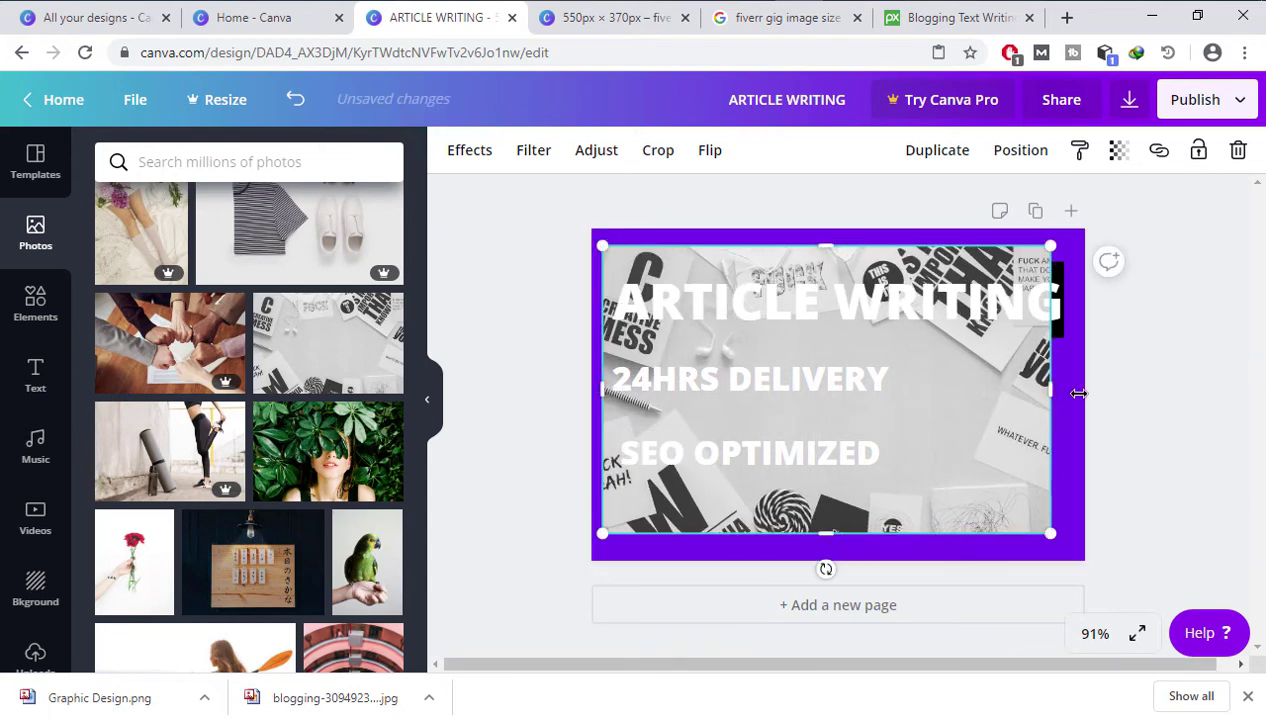
drag(1077, 393, 1089, 393)
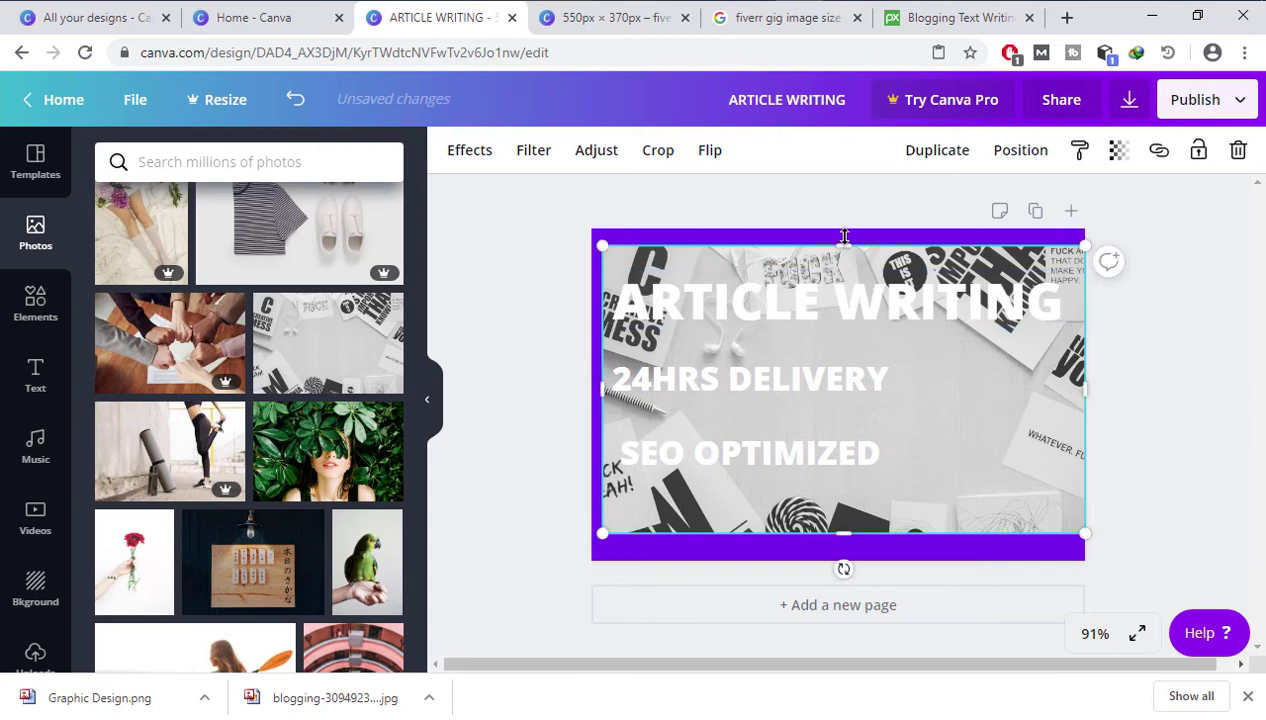
drag(844, 236, 840, 229)
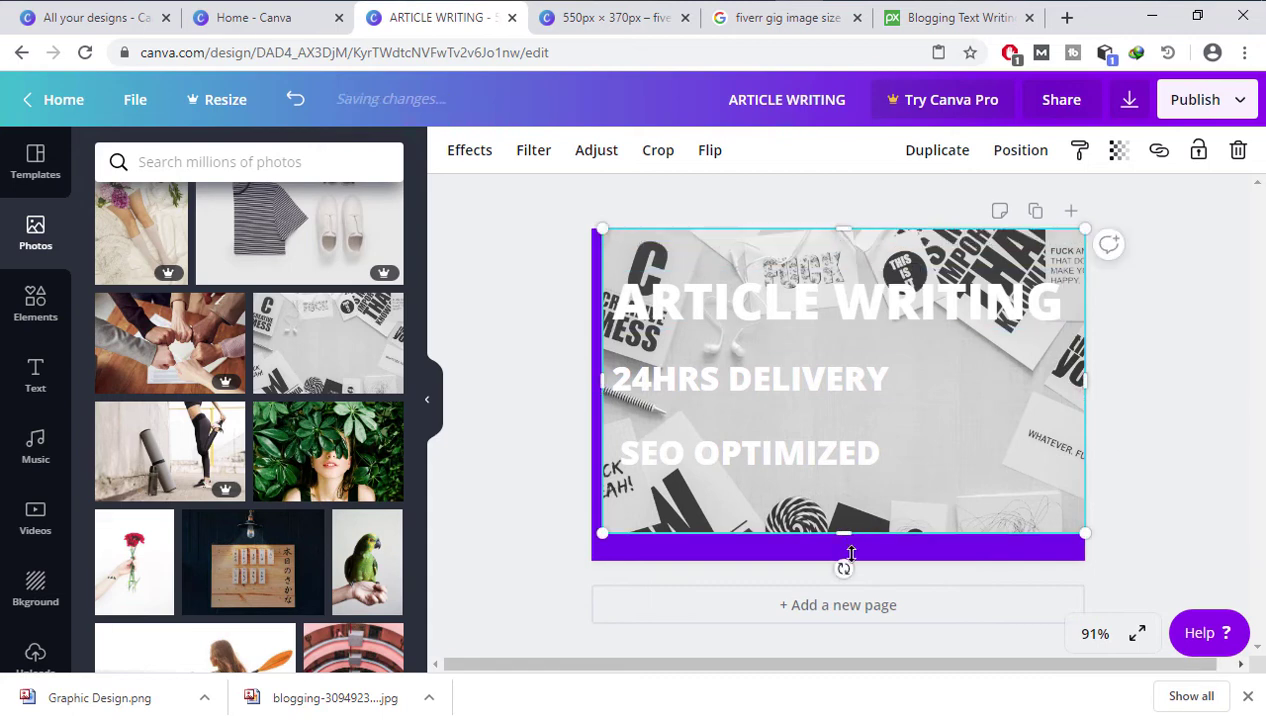
drag(851, 553, 843, 561)
- Set the photo's transparency to 34 and extend its left side to the page edge
click(1117, 150)
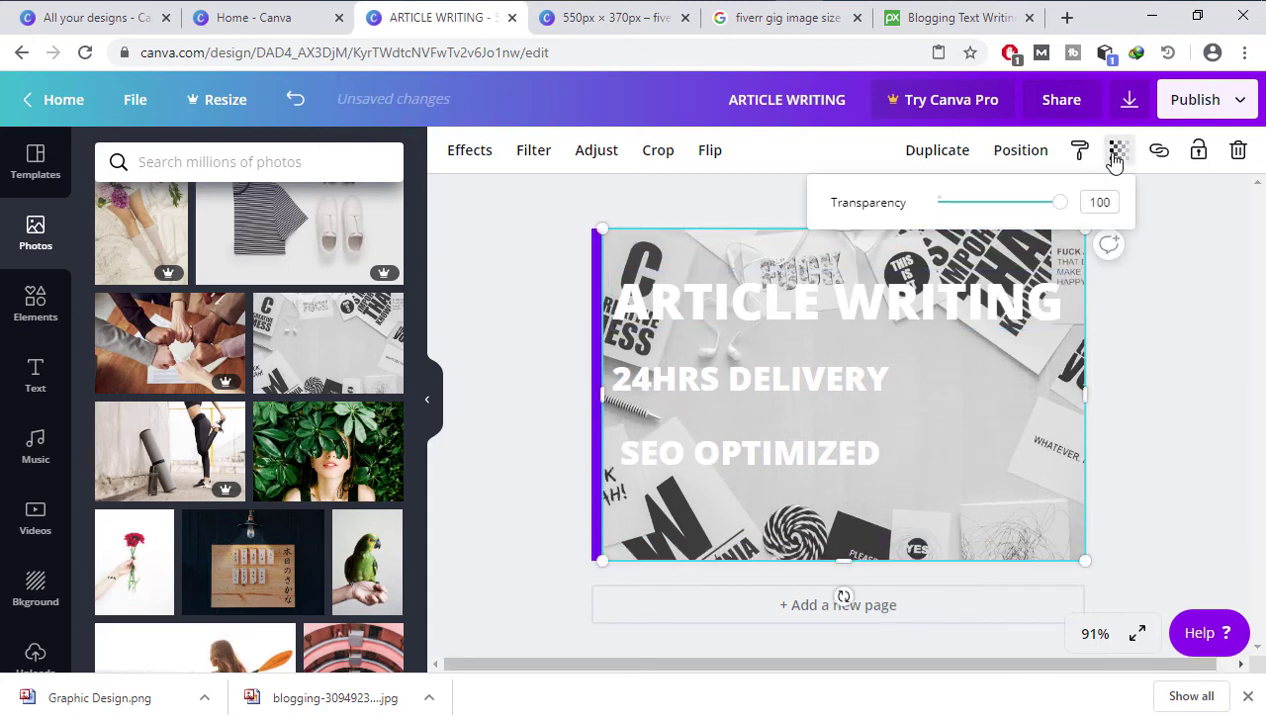
drag(1060, 204, 978, 214)
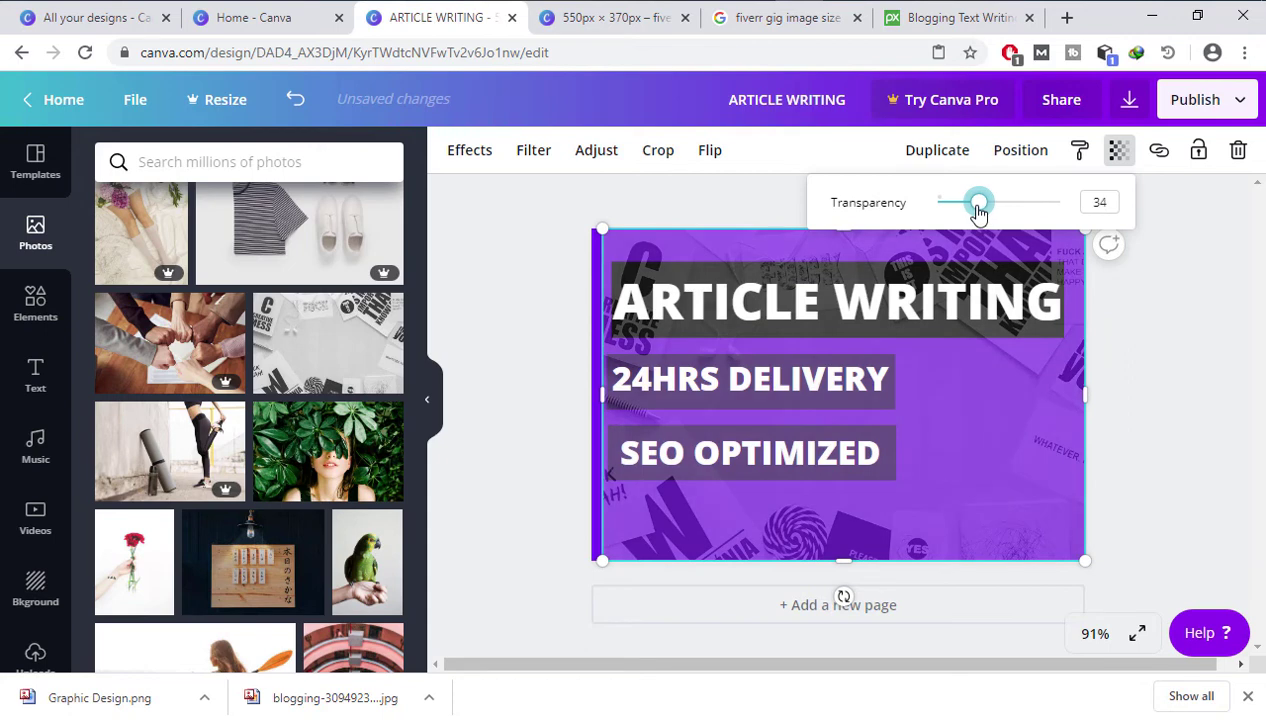
drag(602, 397, 585, 396)
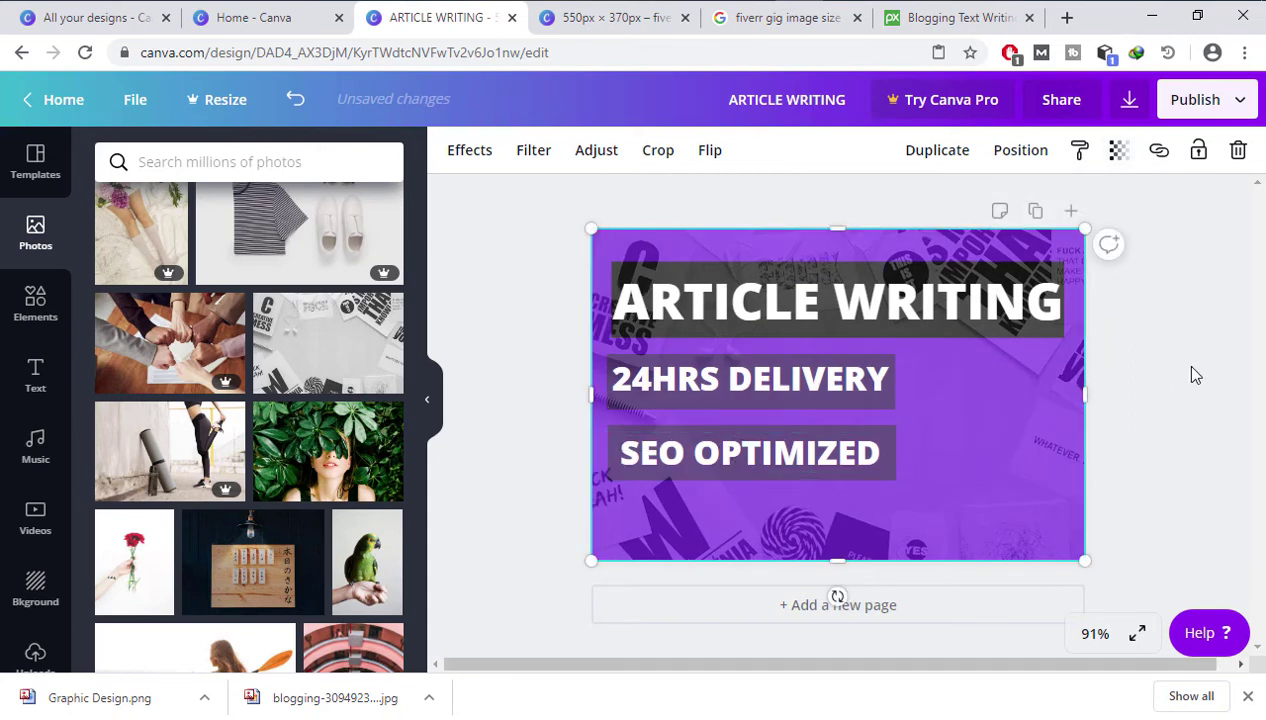
- Delete the photo overlay and the purple rectangle covering the page
key(Delete)
click(1005, 393)
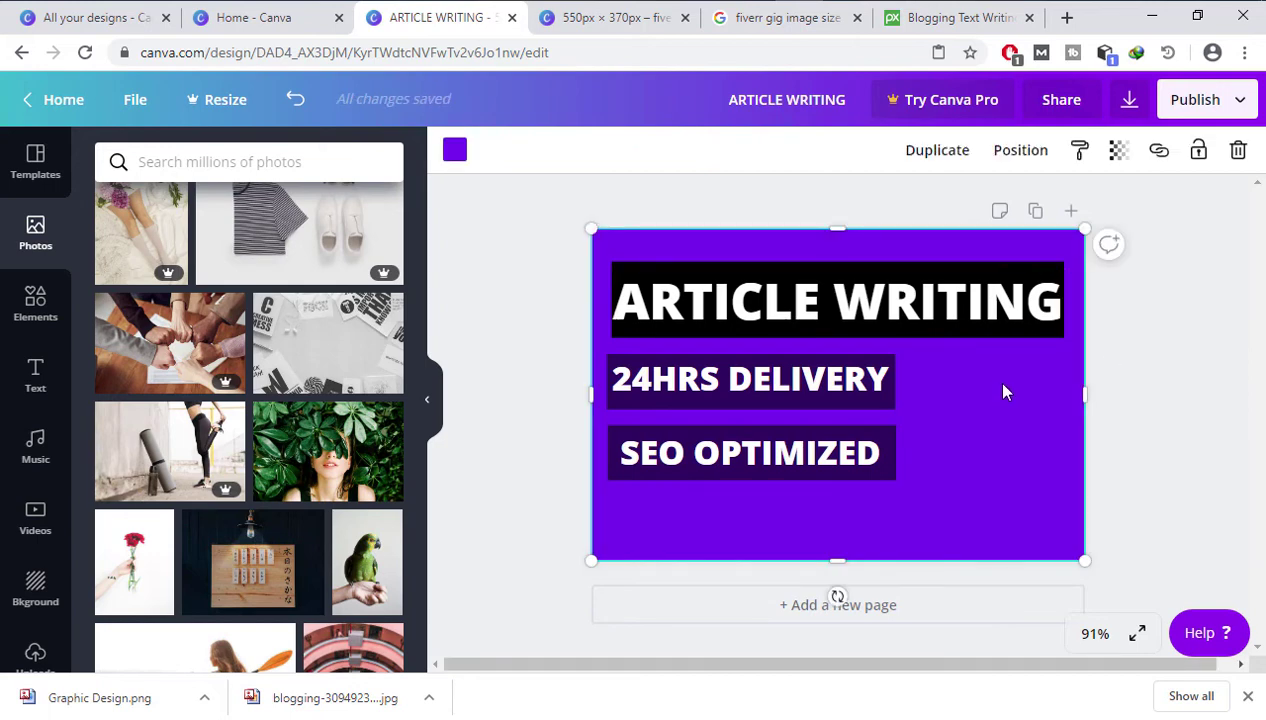
key(Delete)
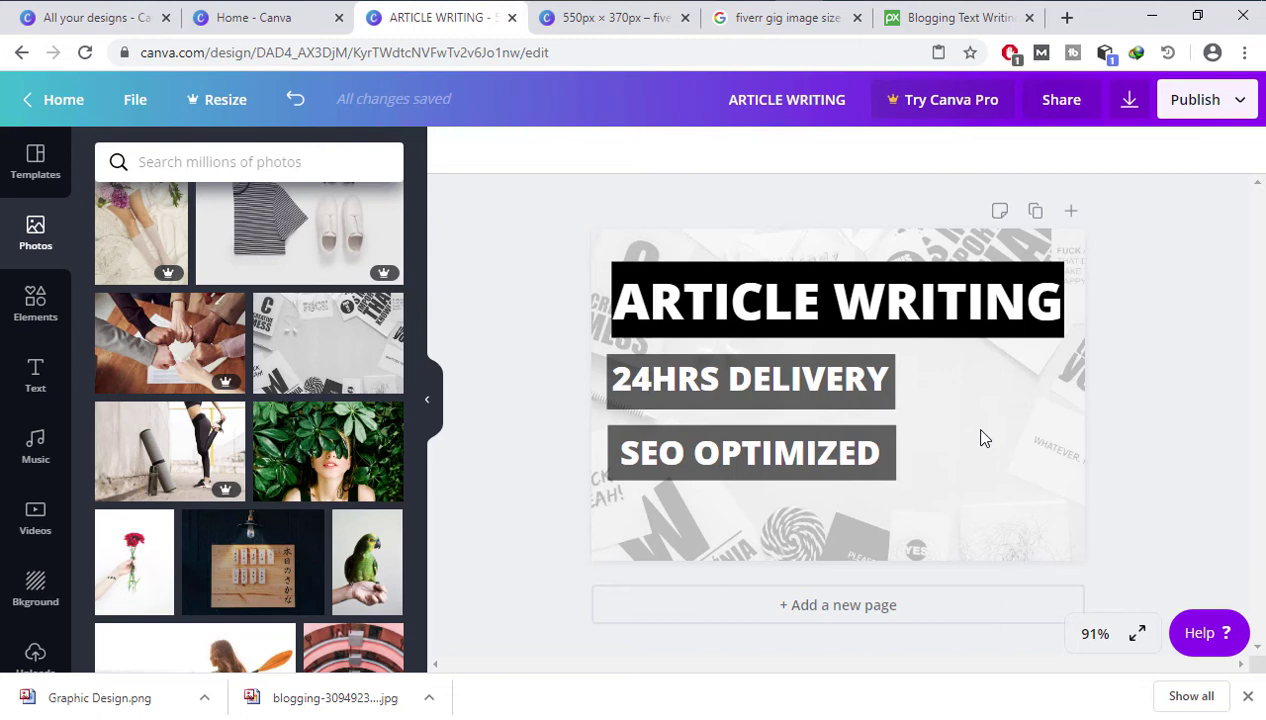
- Set the transparency of the black bars behind 24HRS DELIVERY and SEO OPTIMIZED to 90
click(870, 400)
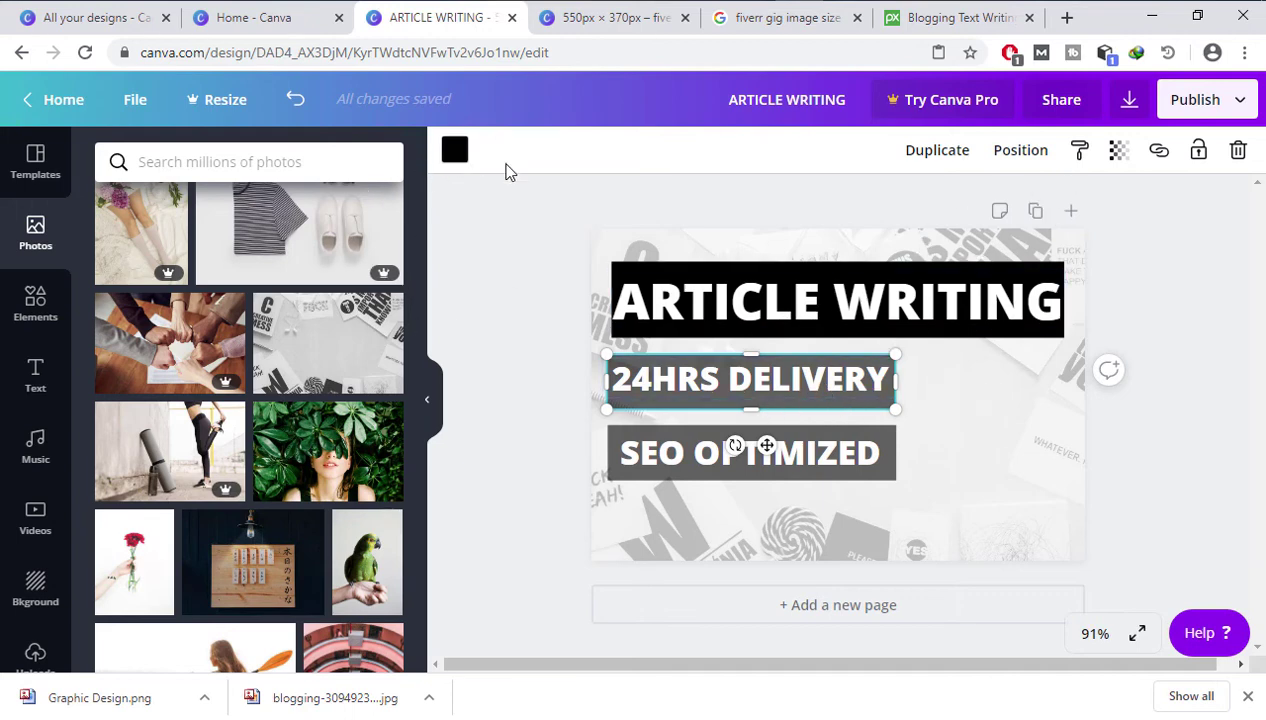
click(1118, 150)
mouse_move(1056, 203)
mouse_down()
mouse_move(1014, 204)
mouse_move(1059, 226)
mouse_up()
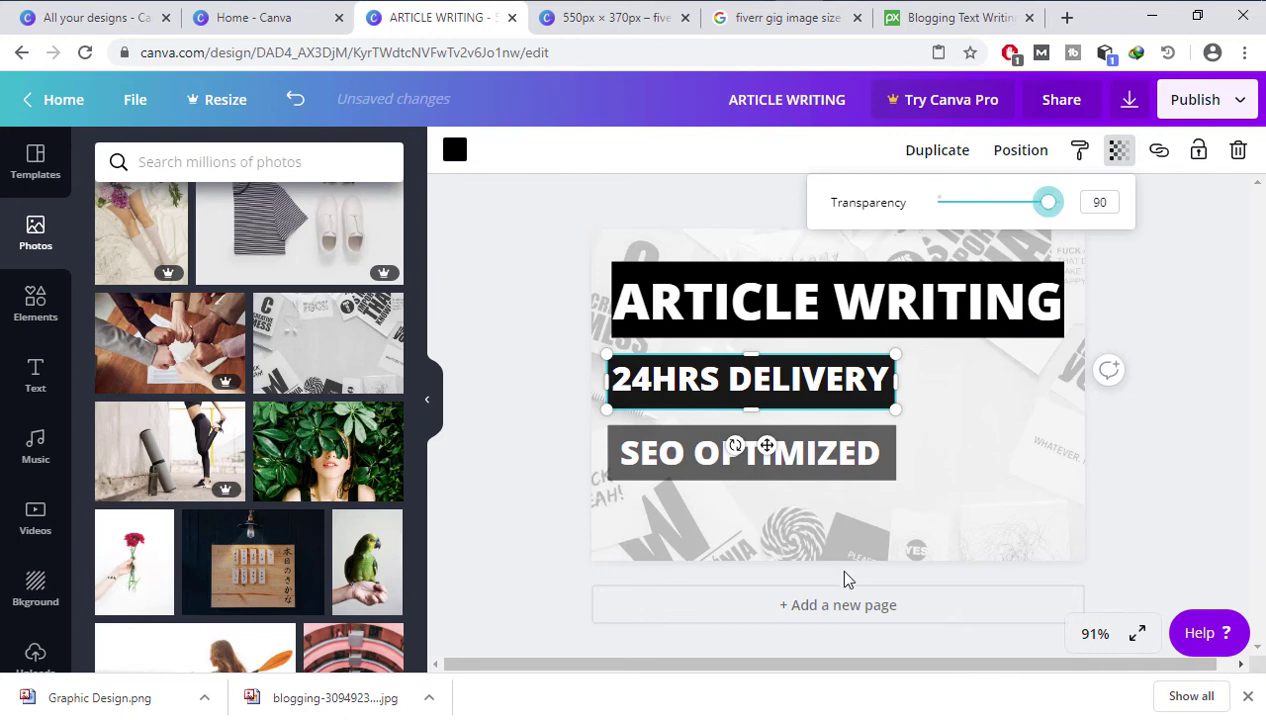
click(827, 477)
click(839, 478)
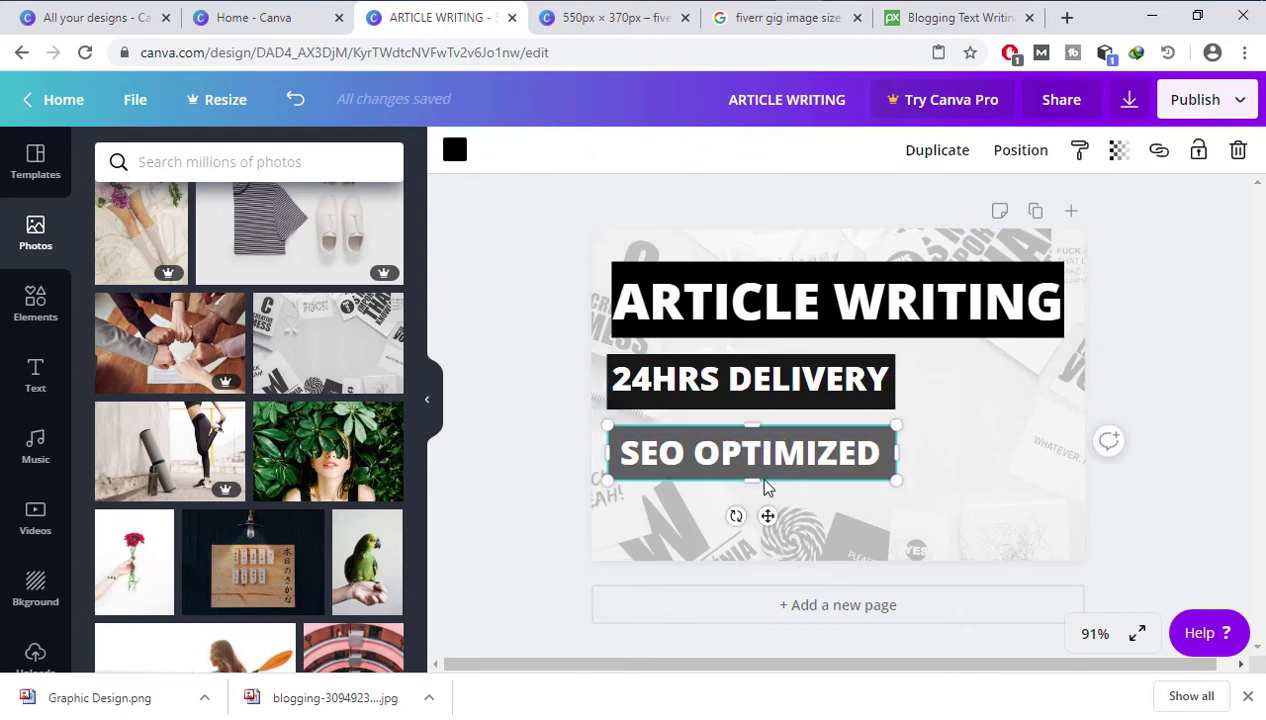
click(1117, 151)
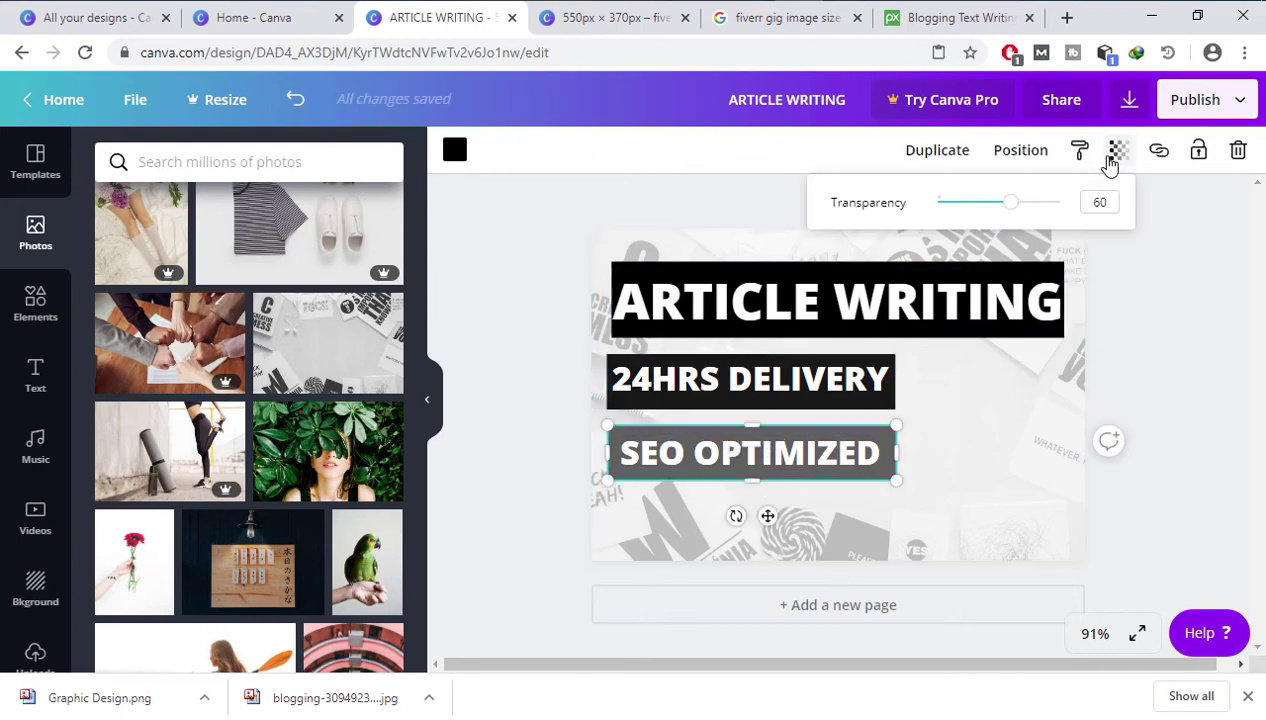
drag(1098, 201, 1084, 202)
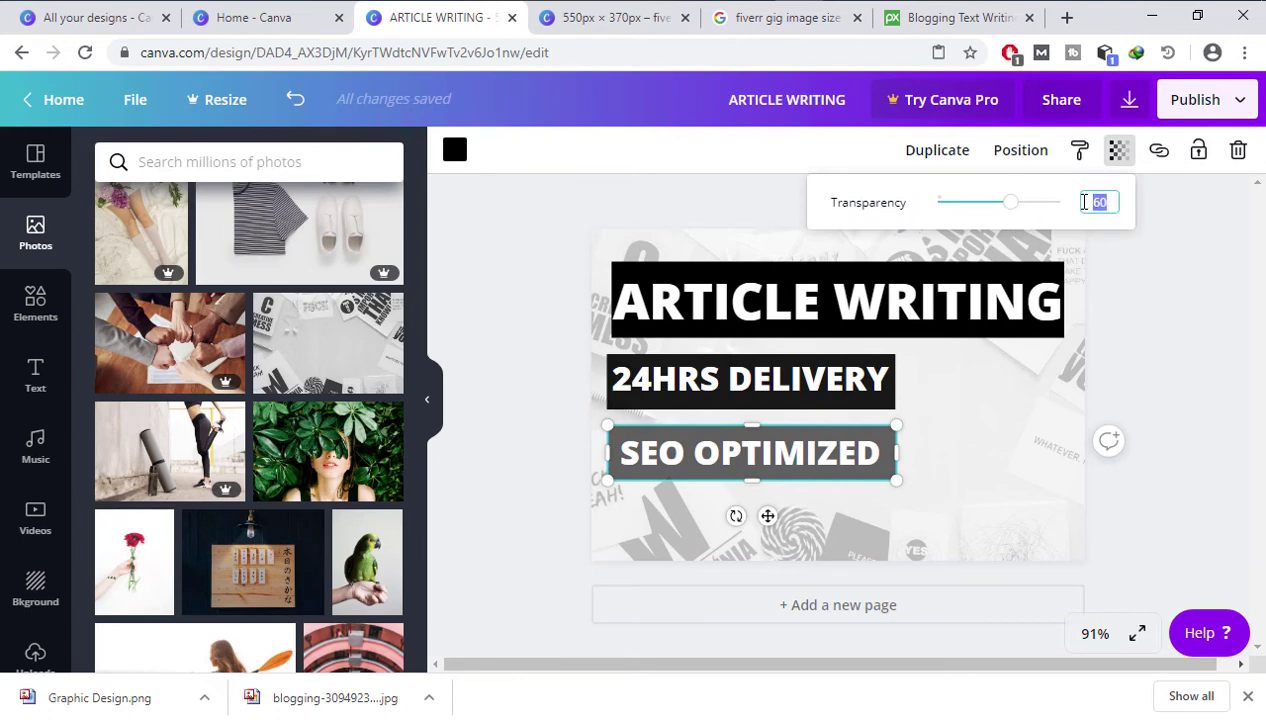
text(90)
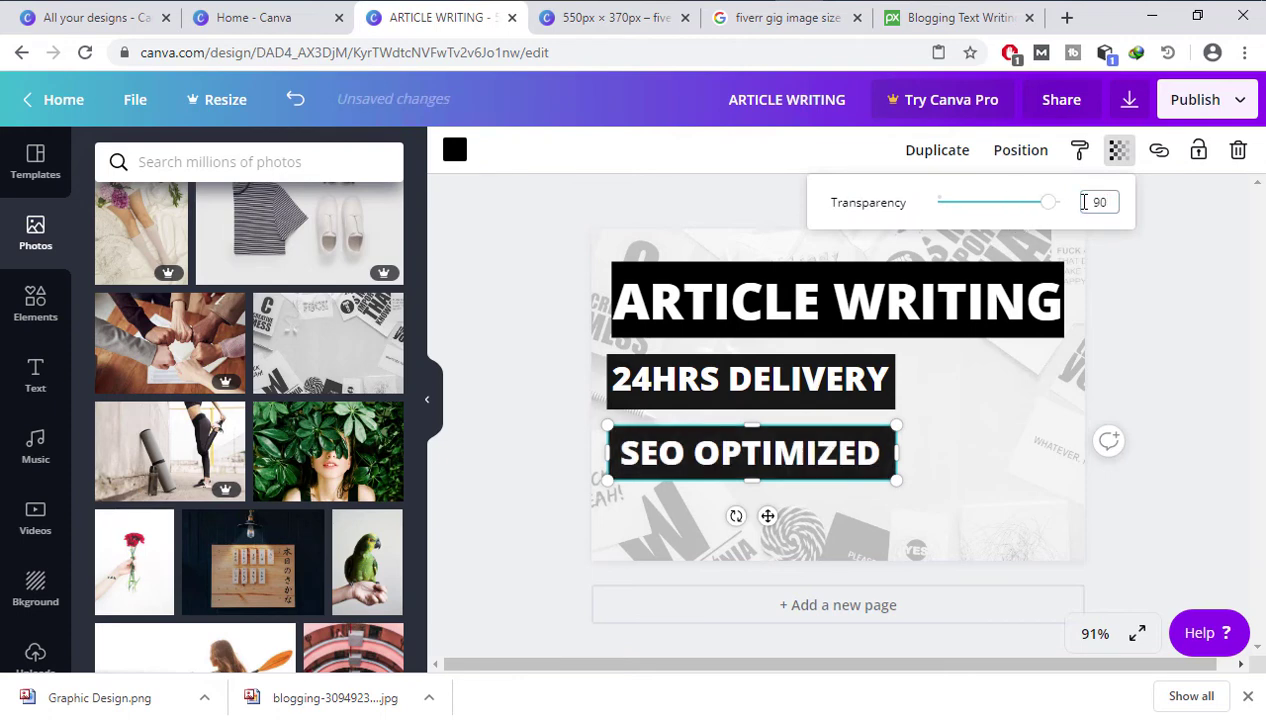
click(985, 510)
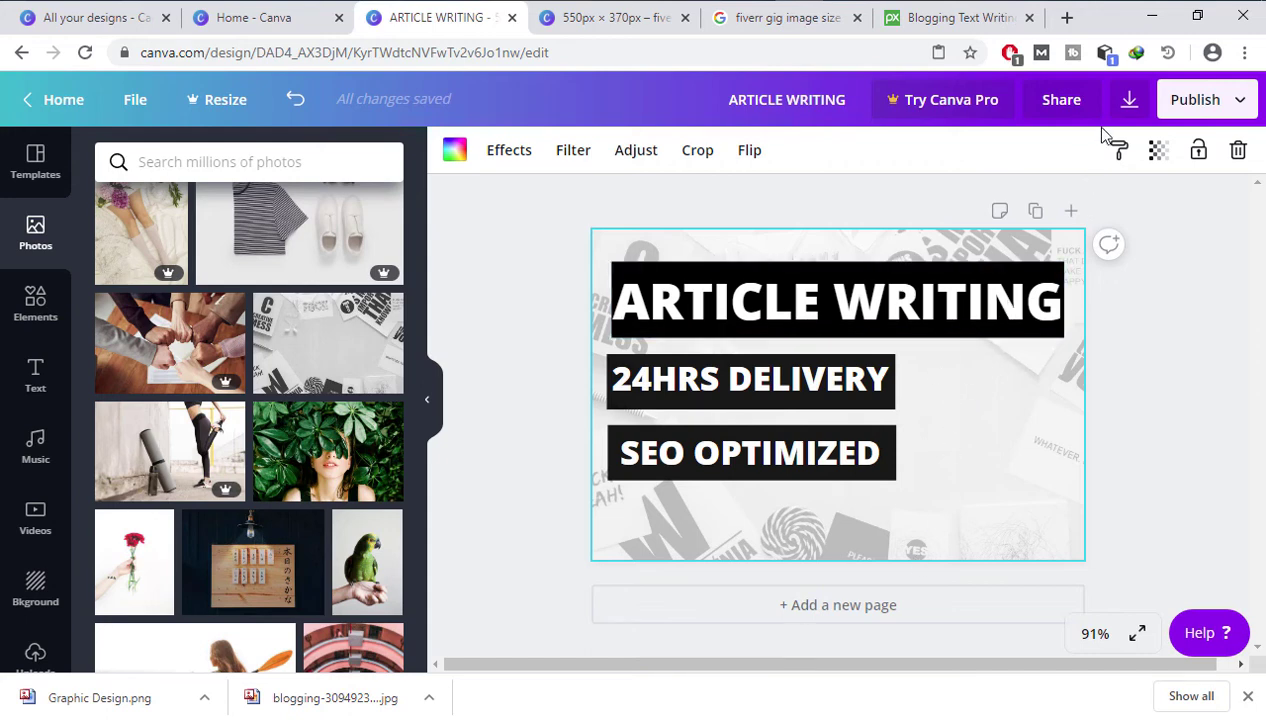
- Download the version with the faint photo background as a PNG and dismiss the Canva Pro offer
click(1129, 100)
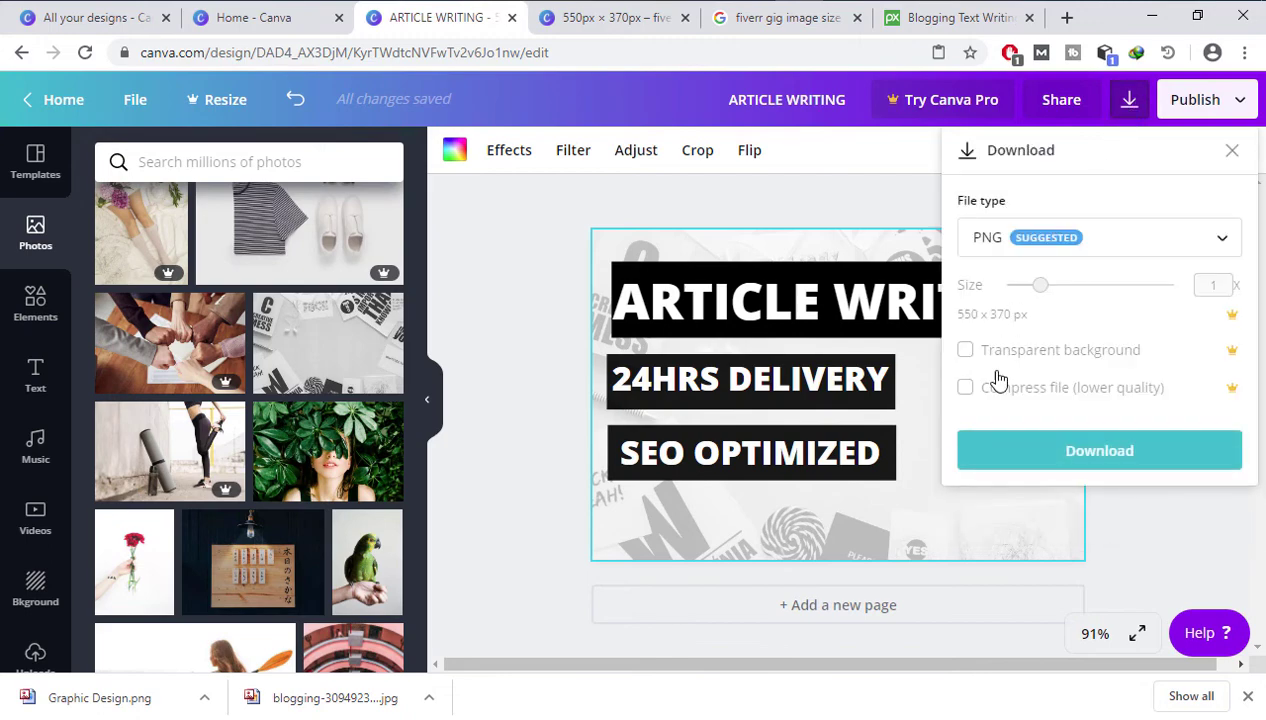
click(1021, 446)
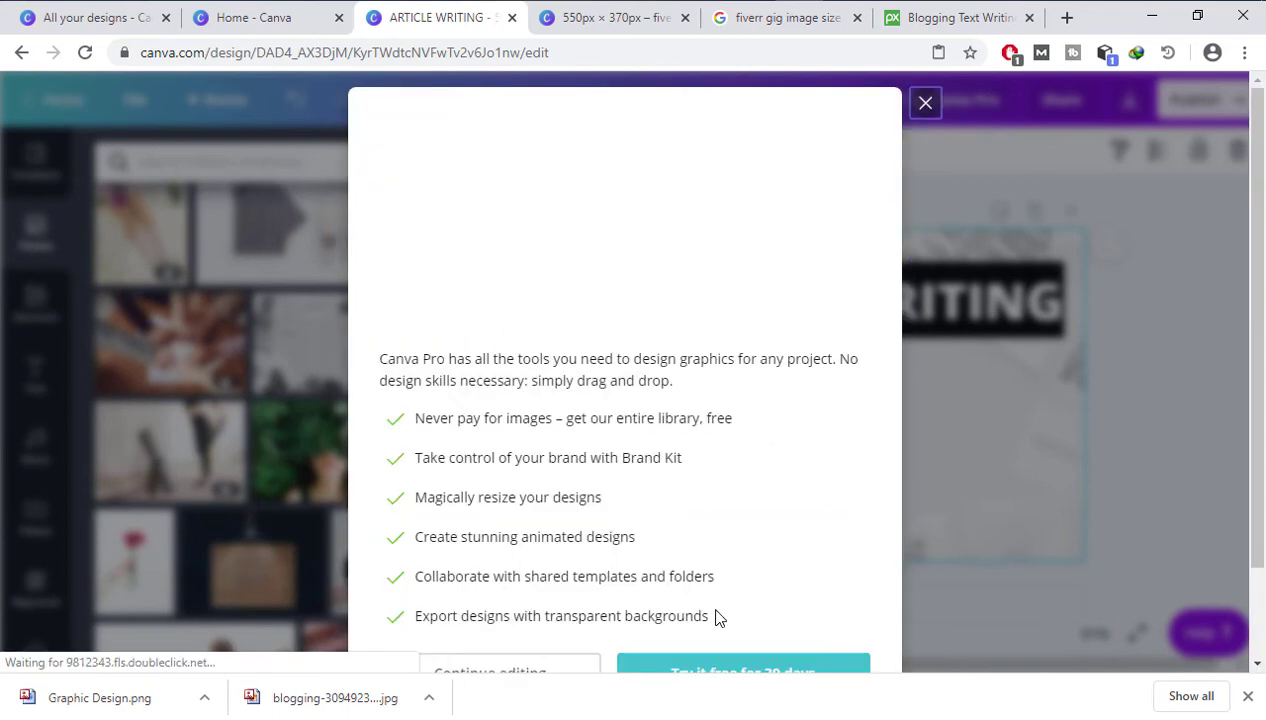
click(925, 103)
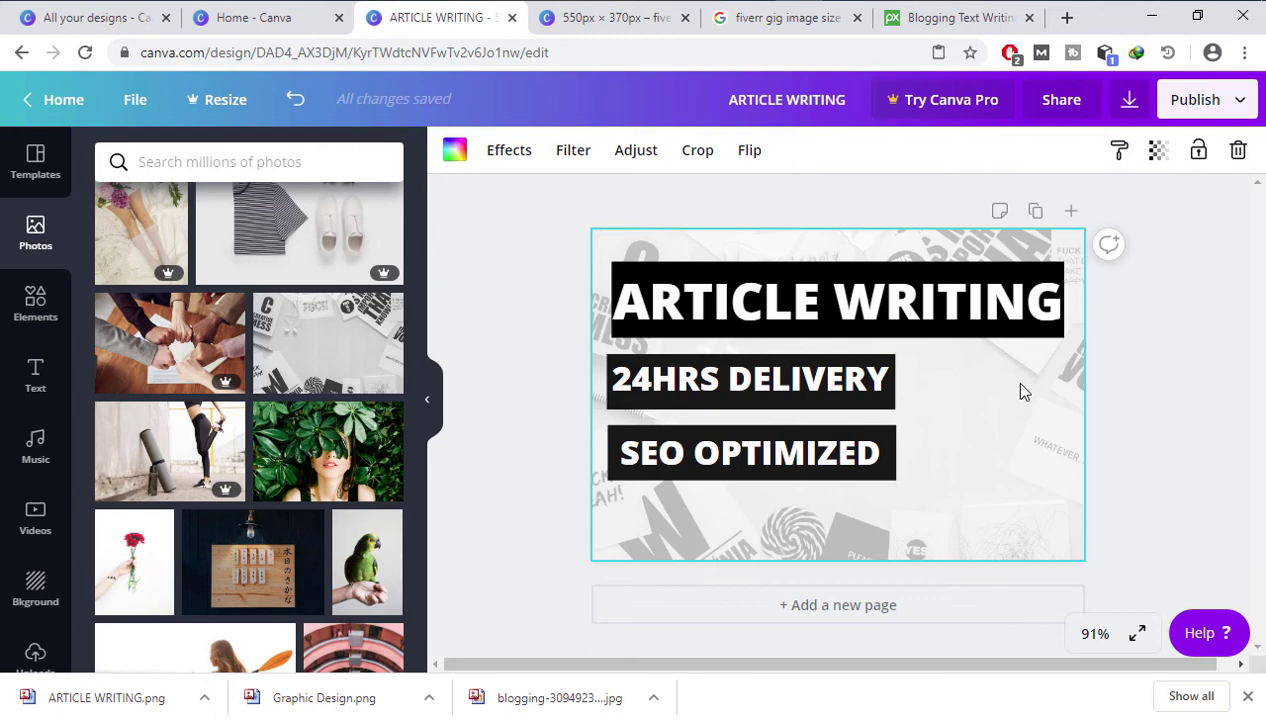
- Undo the transparency changes of the two black bars and the deletion of the purple rectangle
key(ctrl+z)
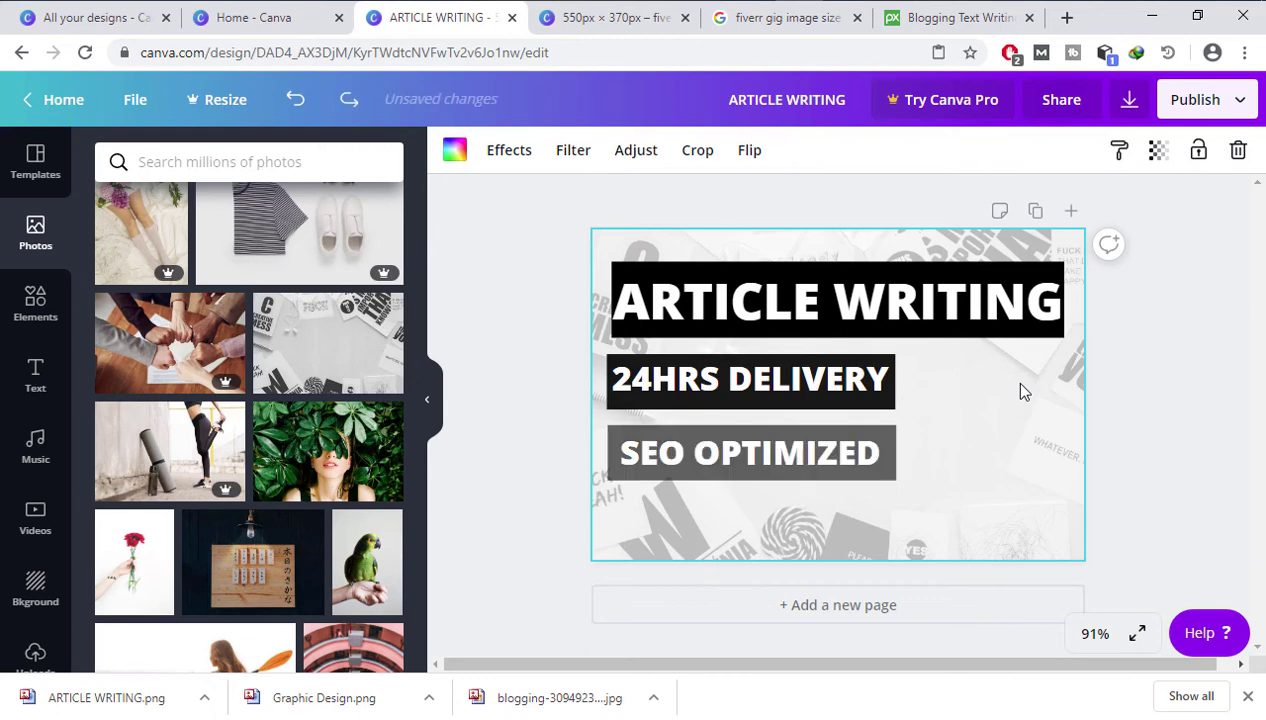
key(ctrl+z)
key(ctrl+z)
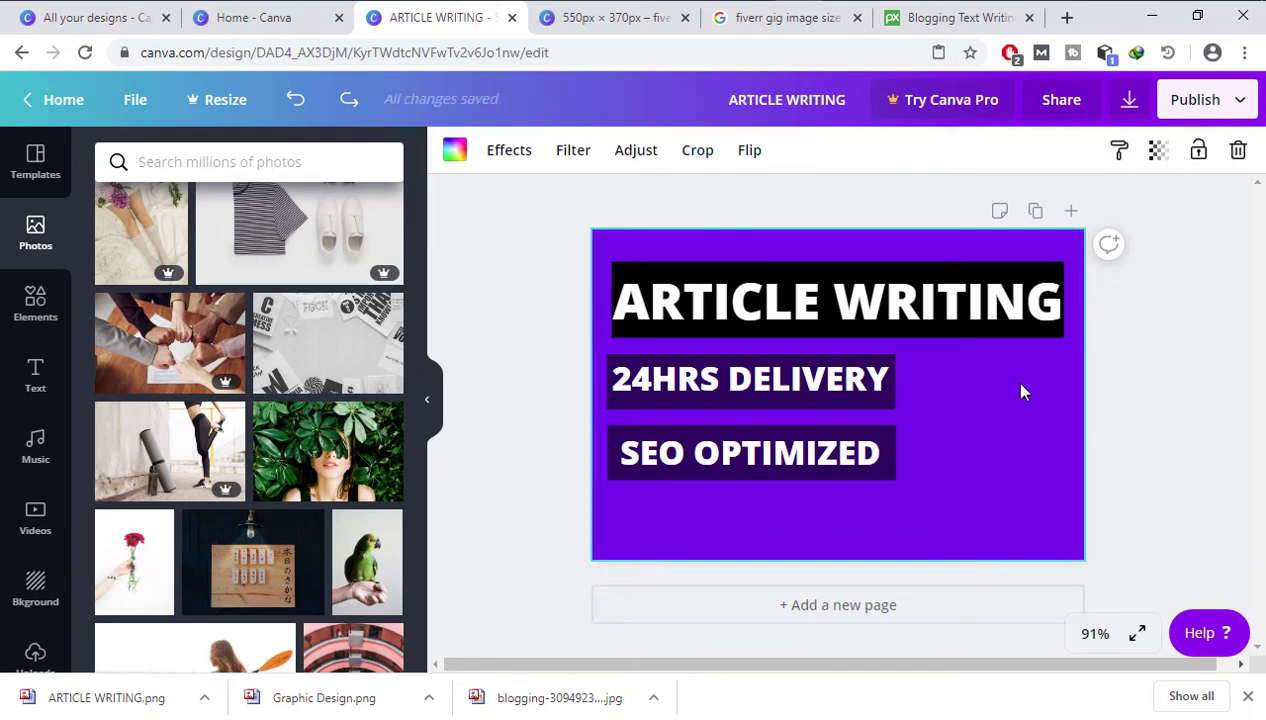
- Download the plain purple version of the design as a PNG and close the dialog
click(1128, 100)
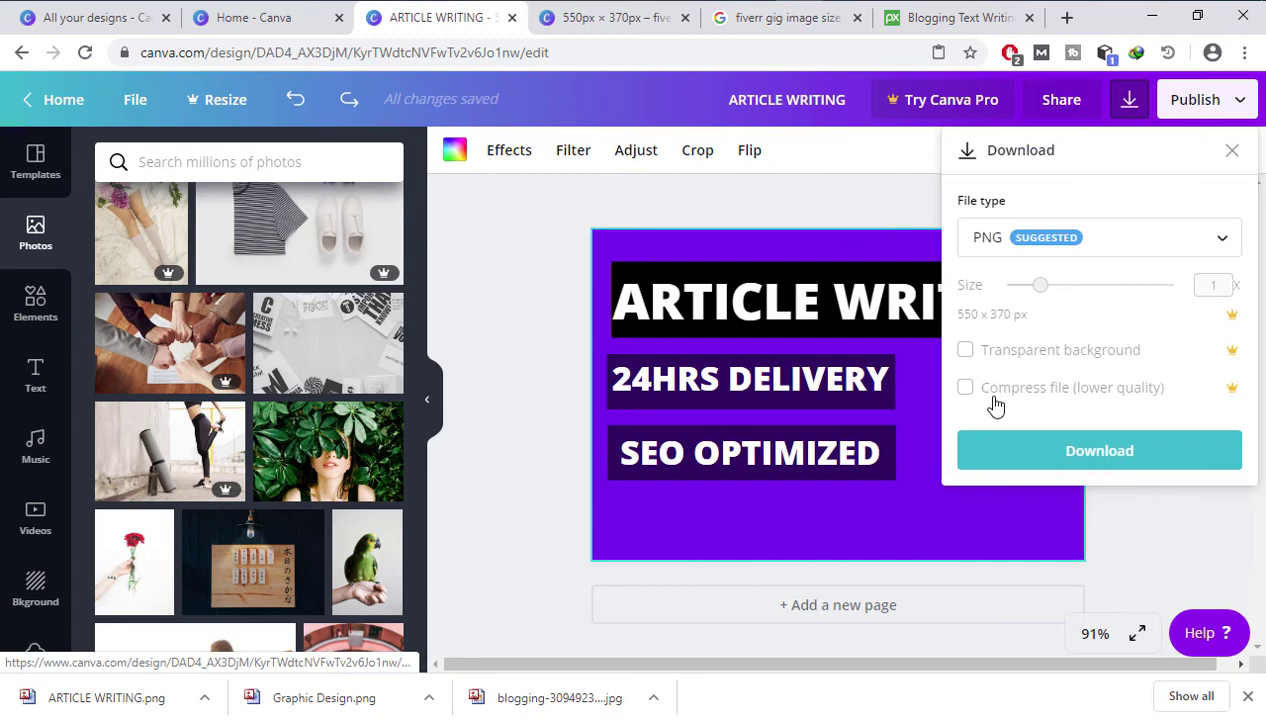
click(1020, 450)
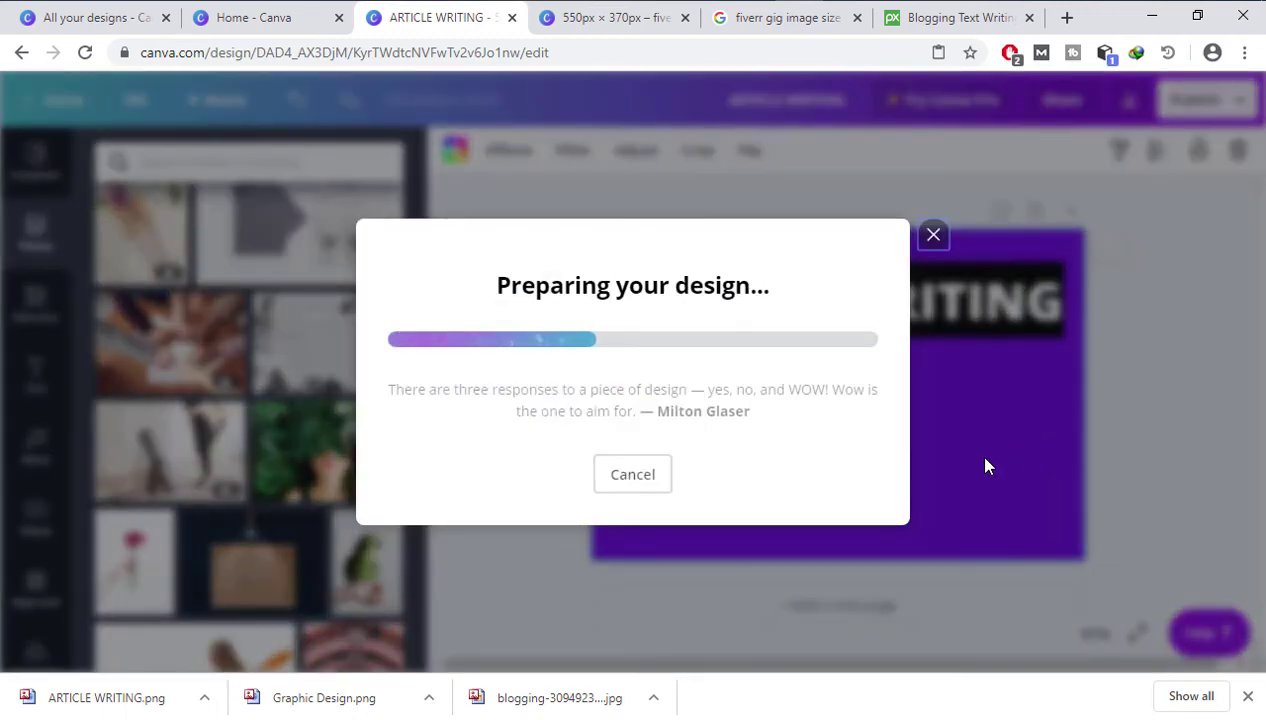
click(925, 104)
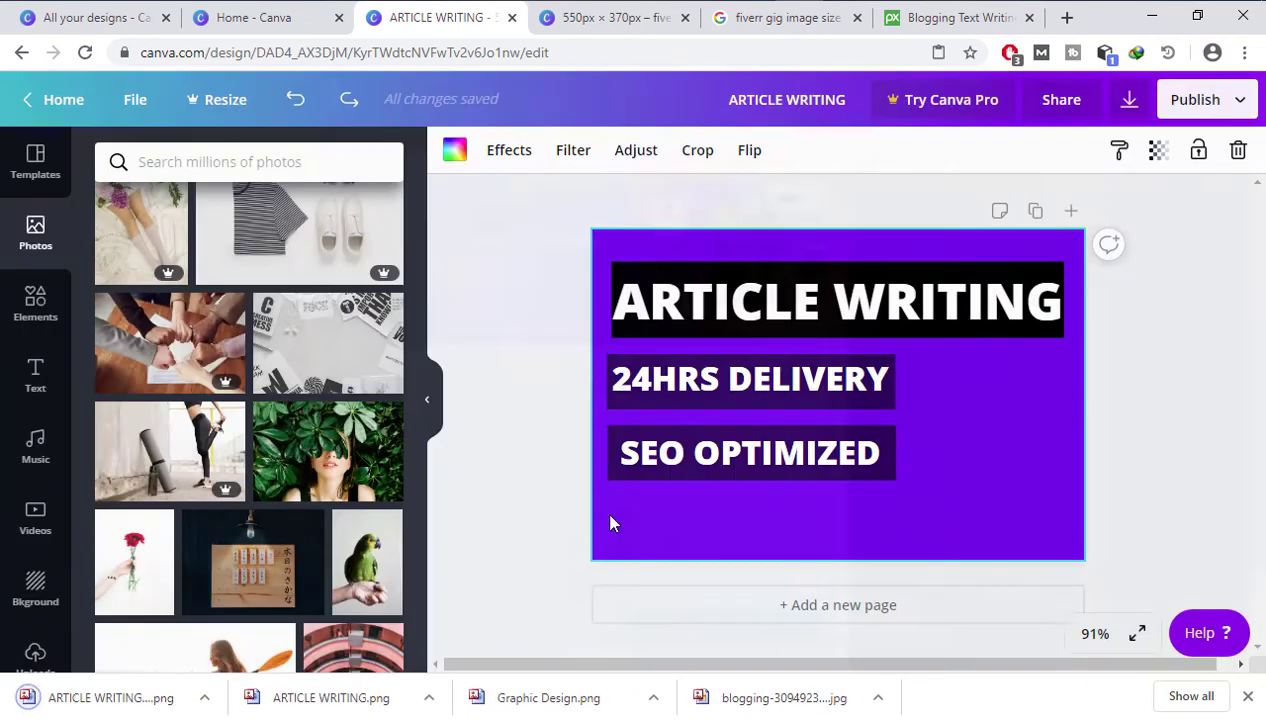
- Show the downloads in their folder and open ARTICLE WRITING.png and ARTICLE WRITING (1).png in the picture viewer
click(428, 698)
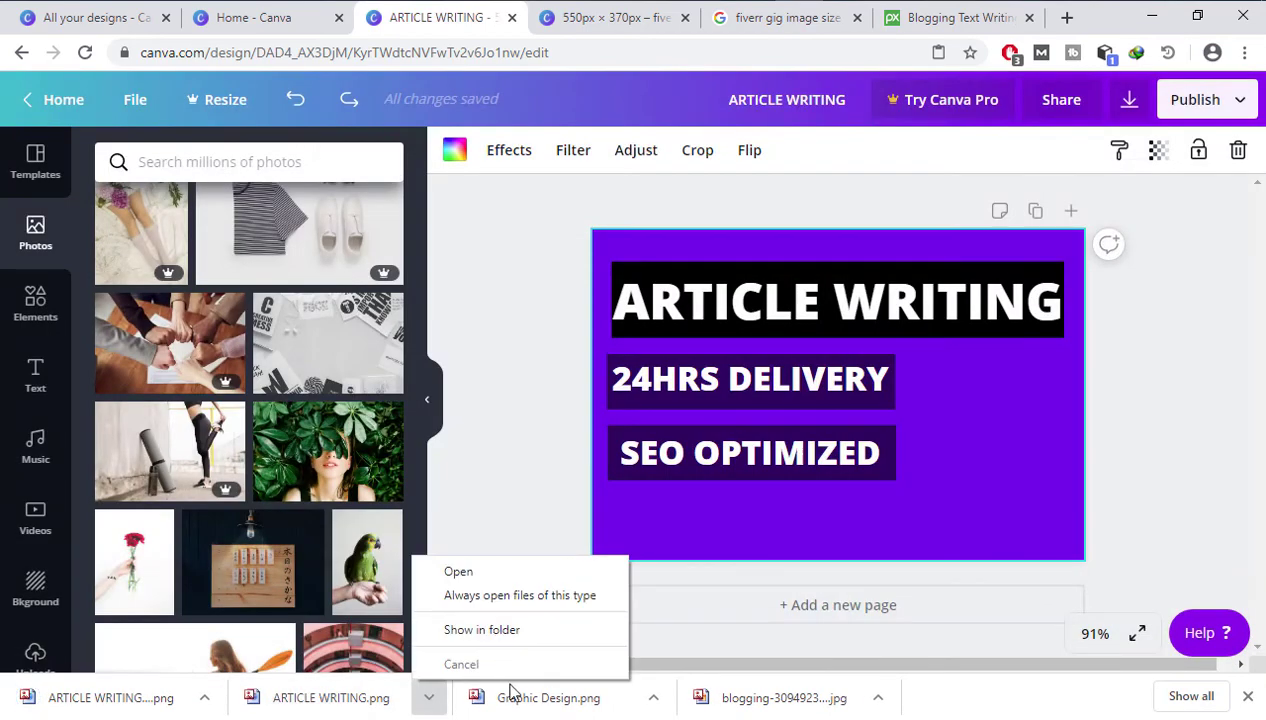
click(502, 630)
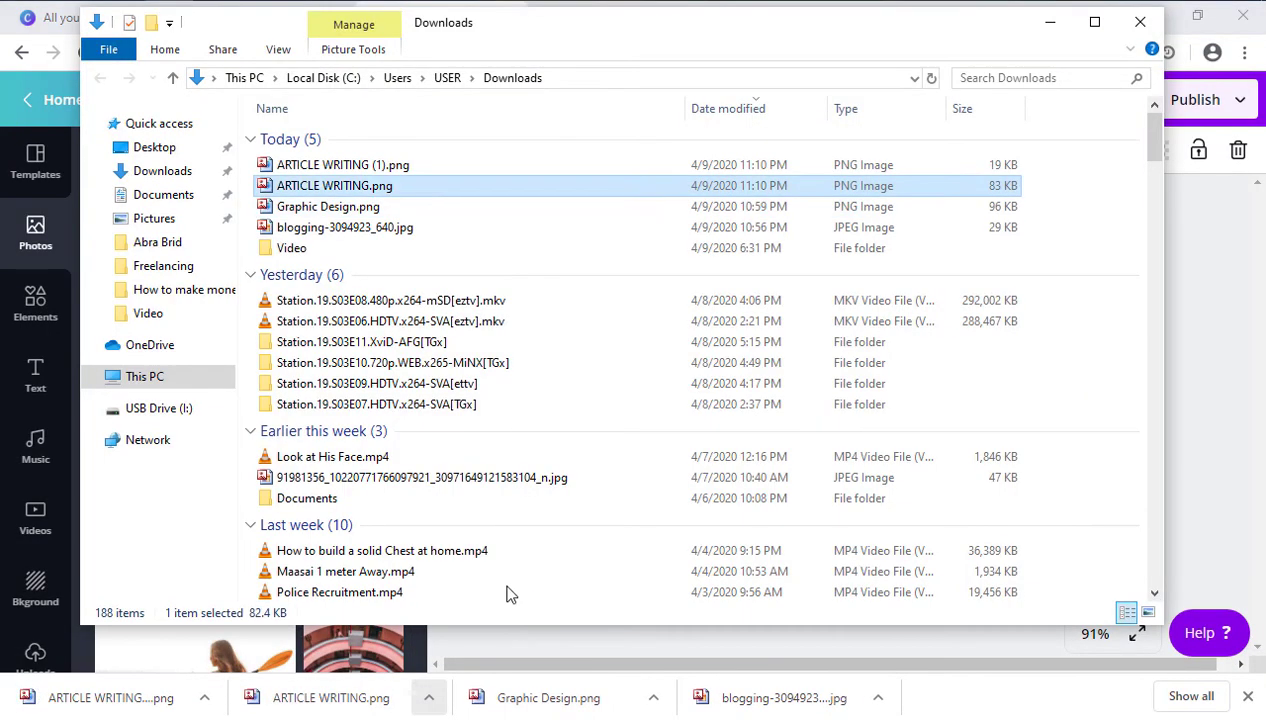
double_click(393, 185)
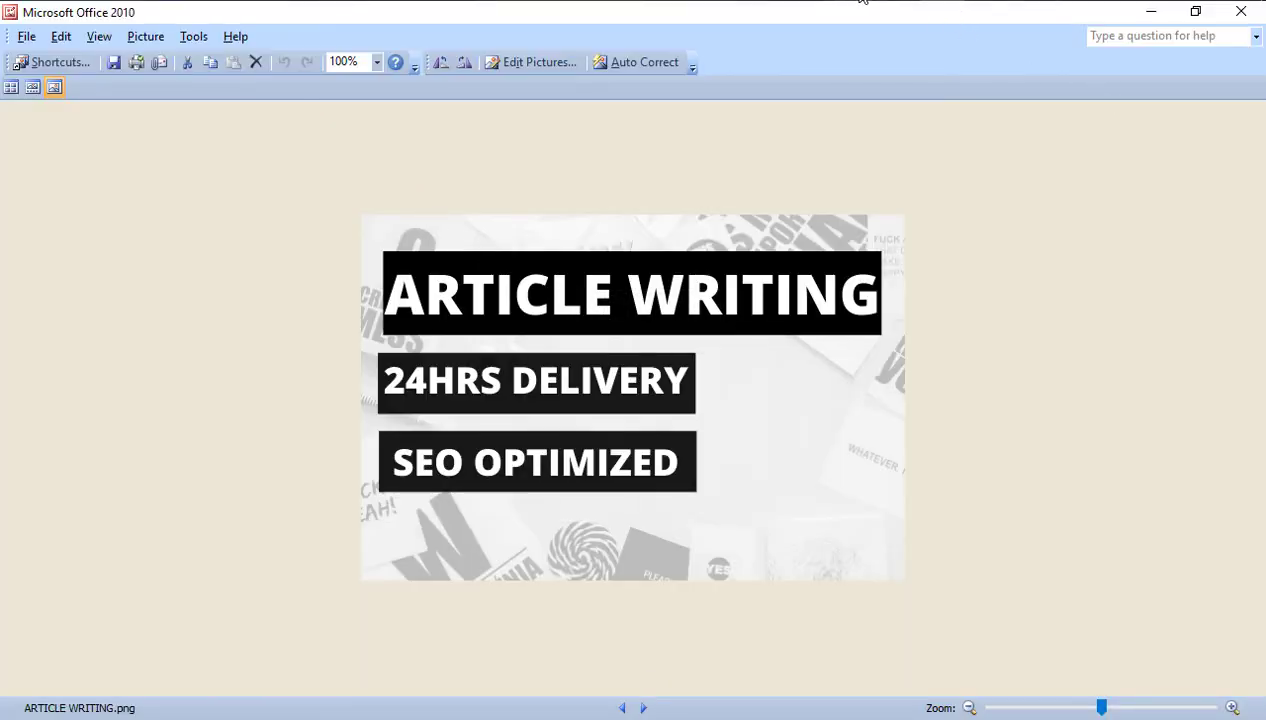
key(alt+Tab)
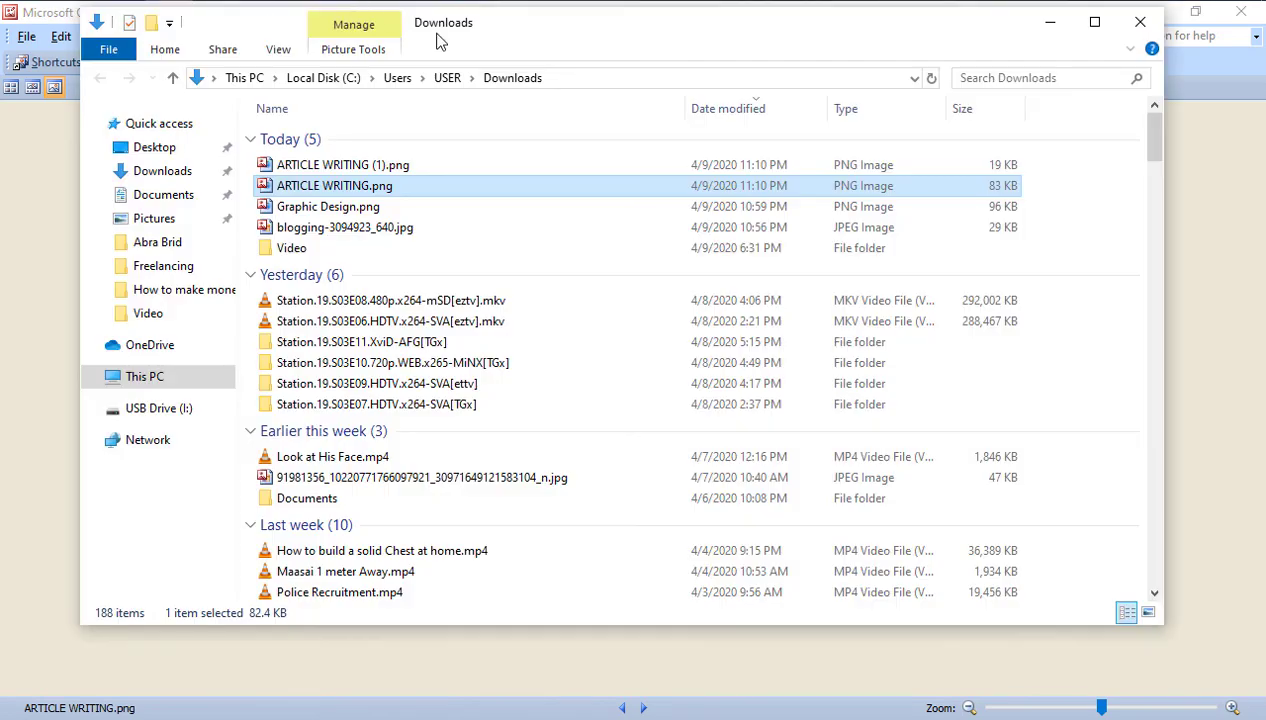
double_click(378, 167)
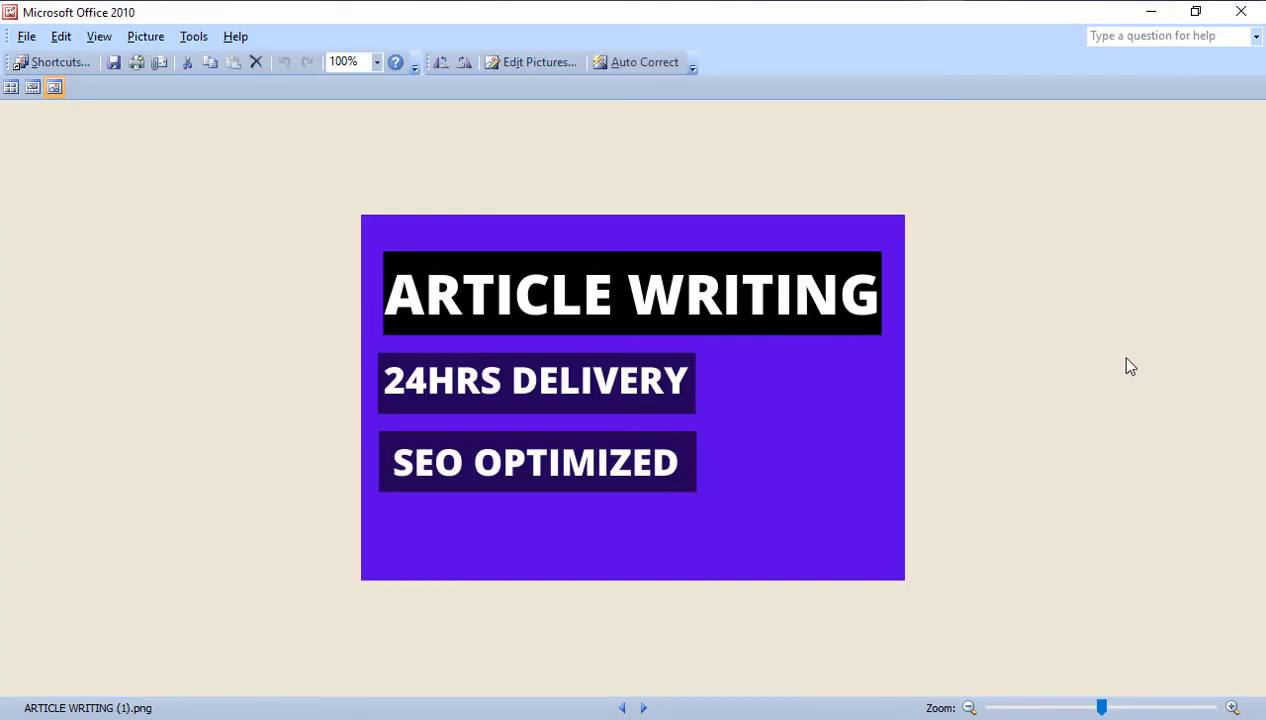
- Compare the faint-photo and purple gig images by switching back and forth between them in the picture viewer
click(622, 708)
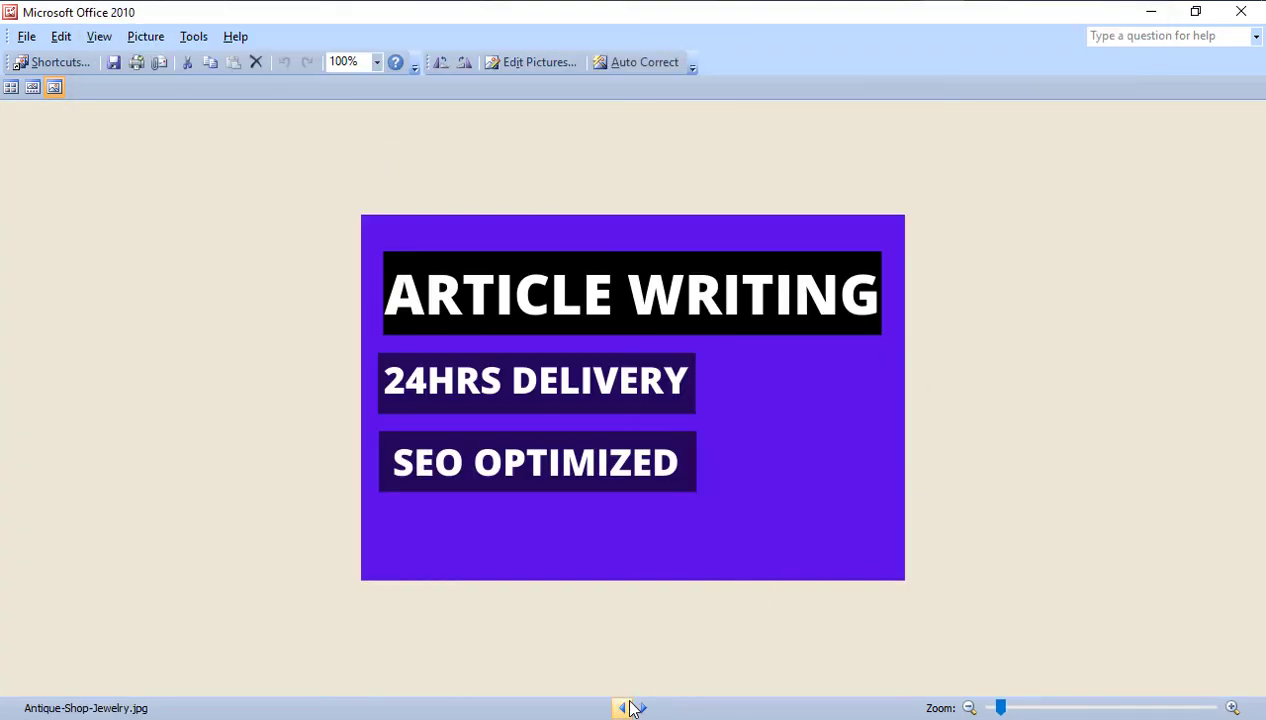
click(644, 708)
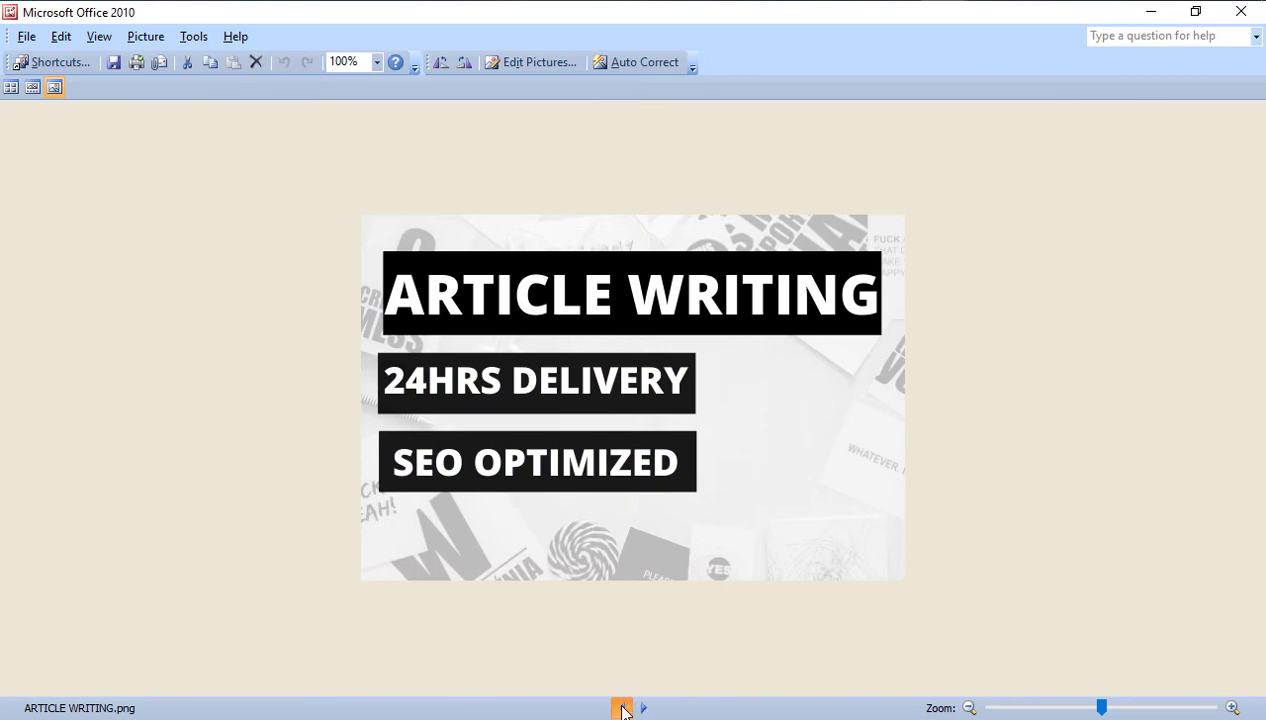
click(622, 708)
click(644, 708)
click(622, 708)
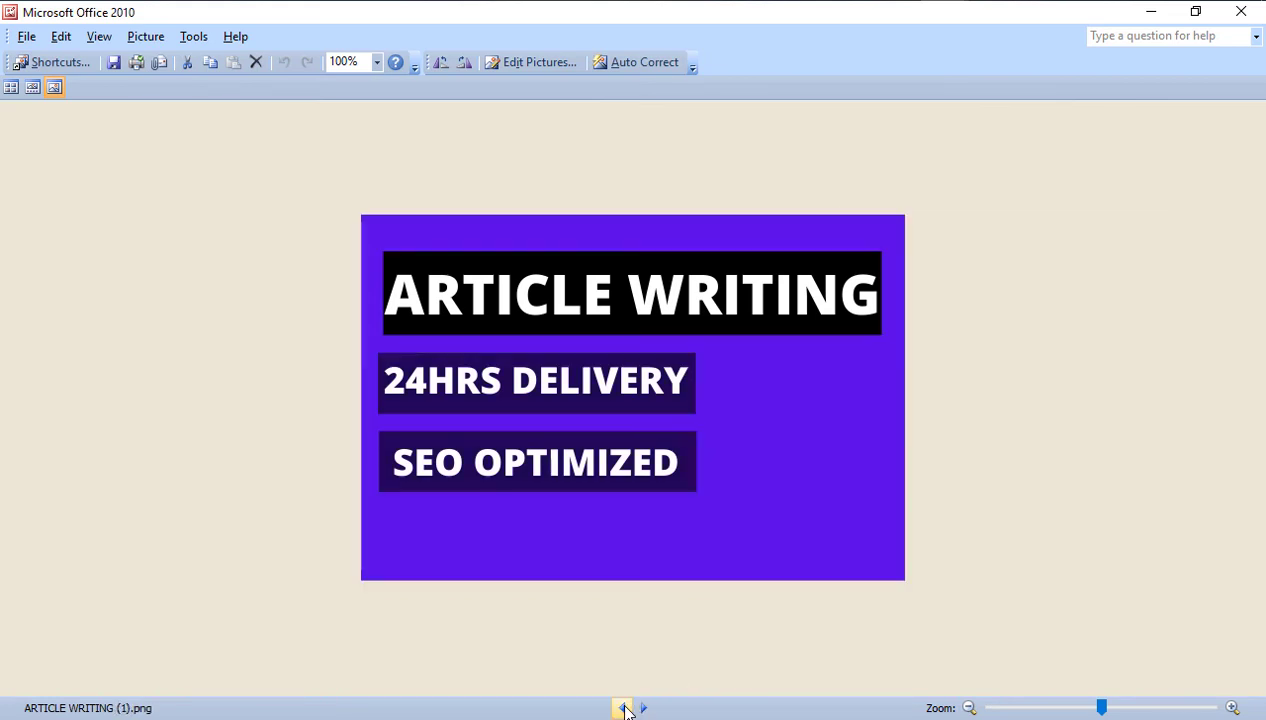
click(644, 708)
click(622, 708)
click(644, 708)
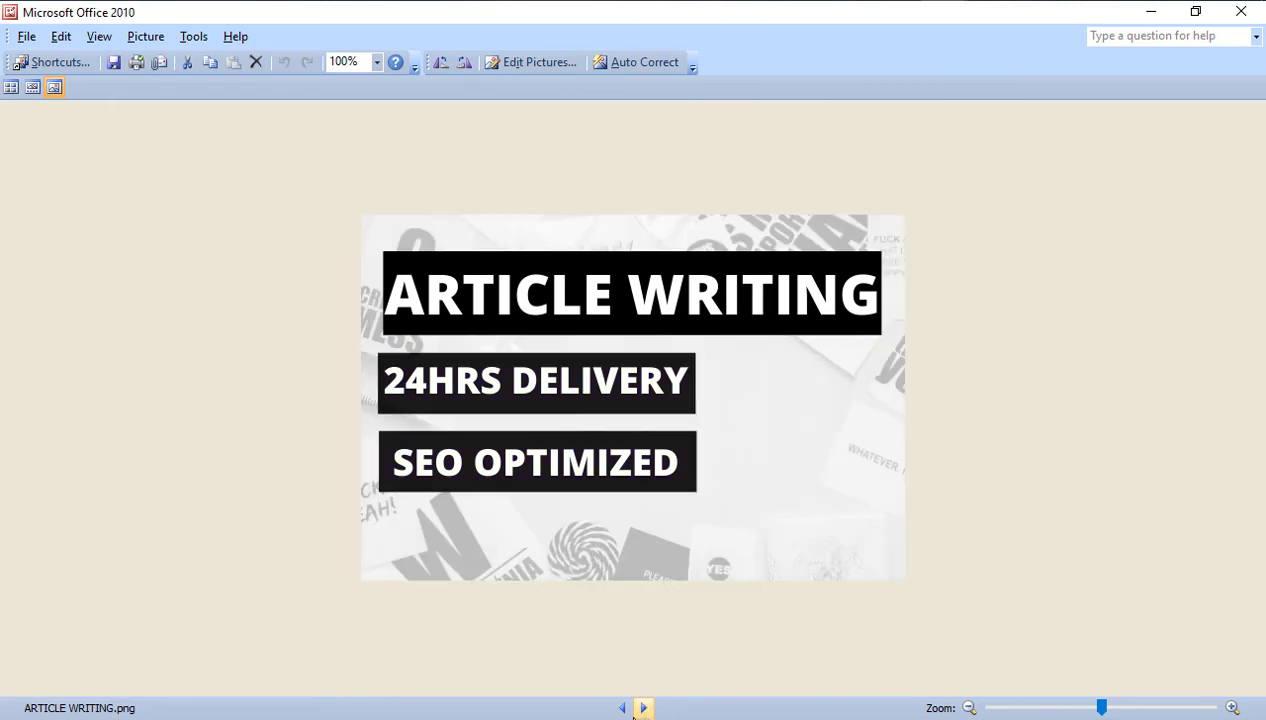
- Return to the browser, open the Fiverr seller dashboard in a new tab and list the draft gigs
key(alt+Tab)
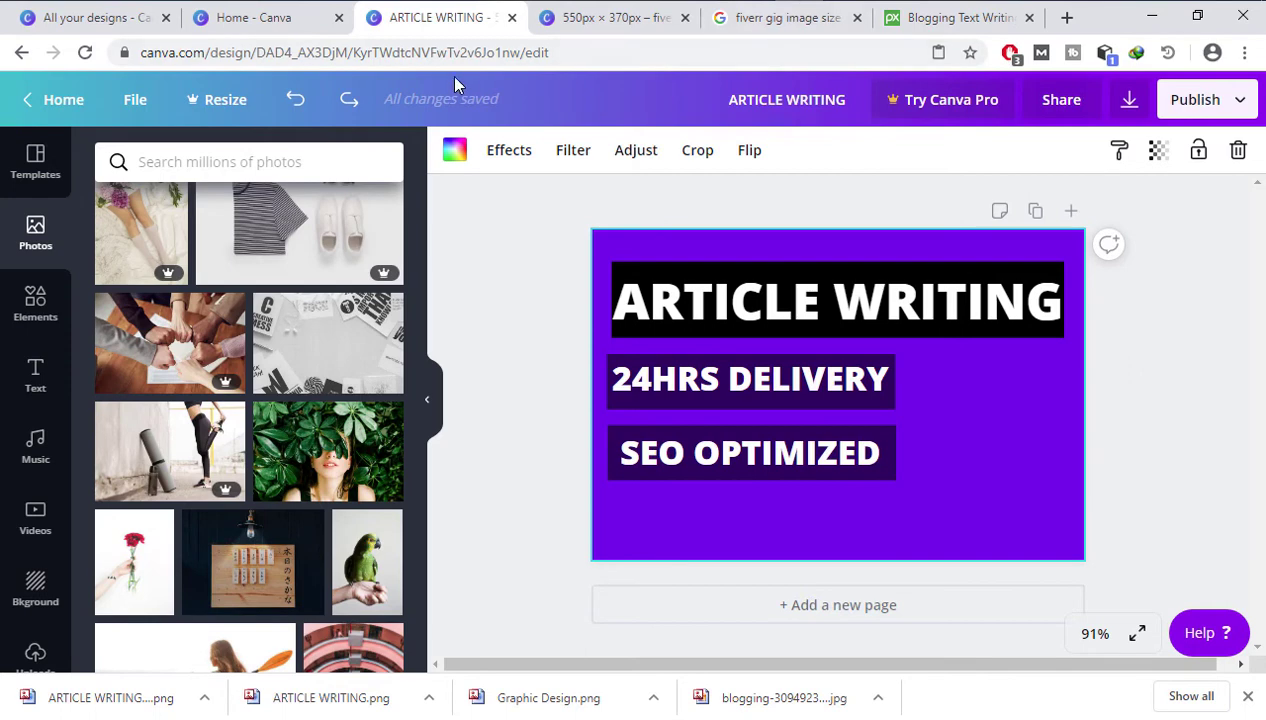
click(1067, 18)
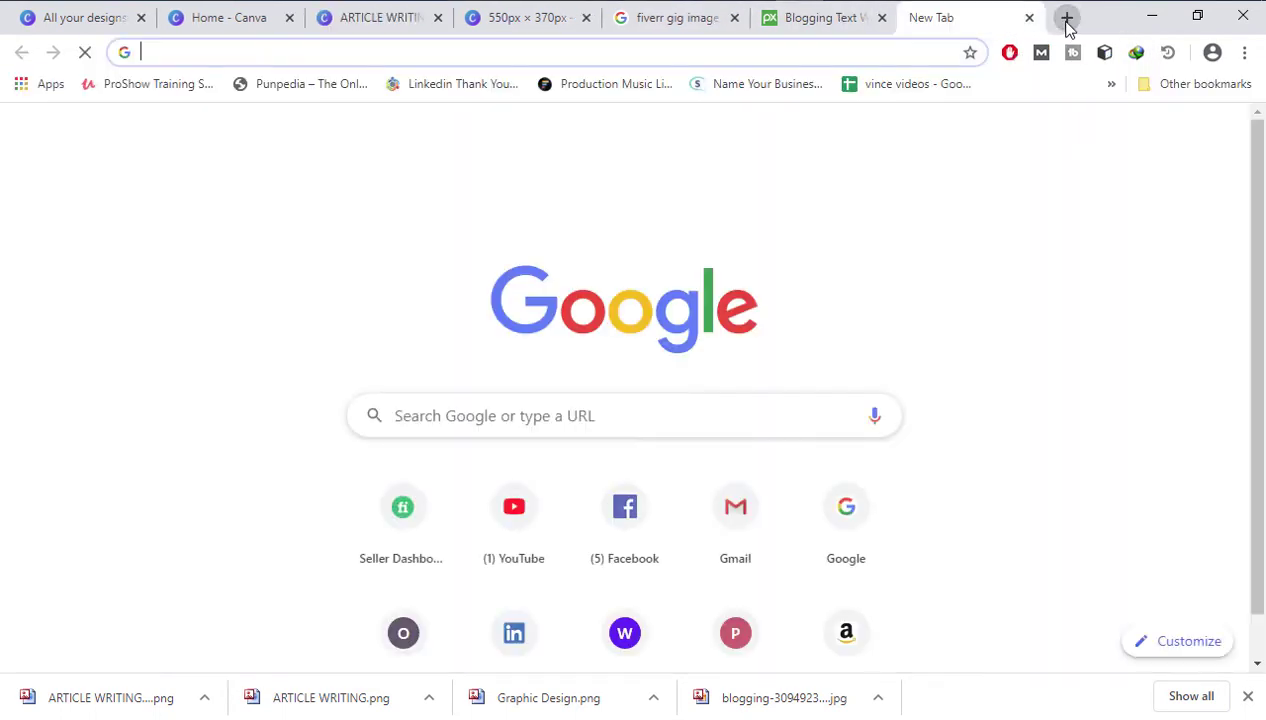
text(FIVER)
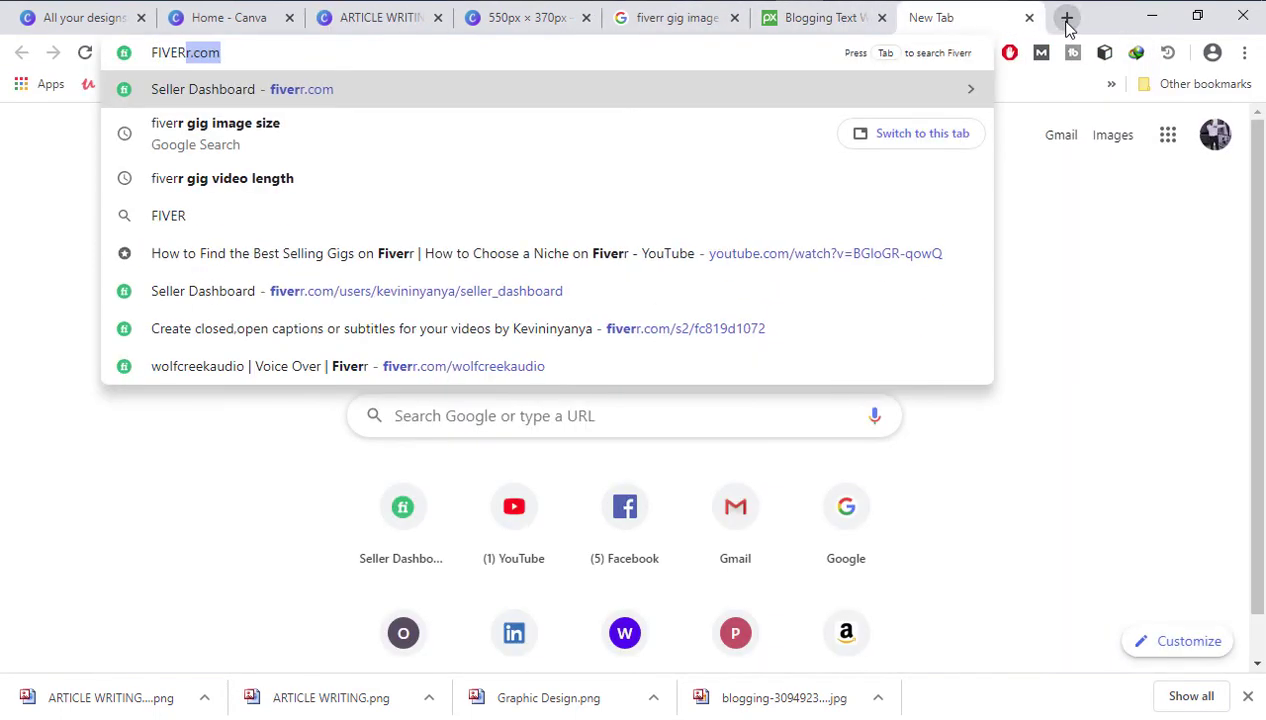
key(Return)
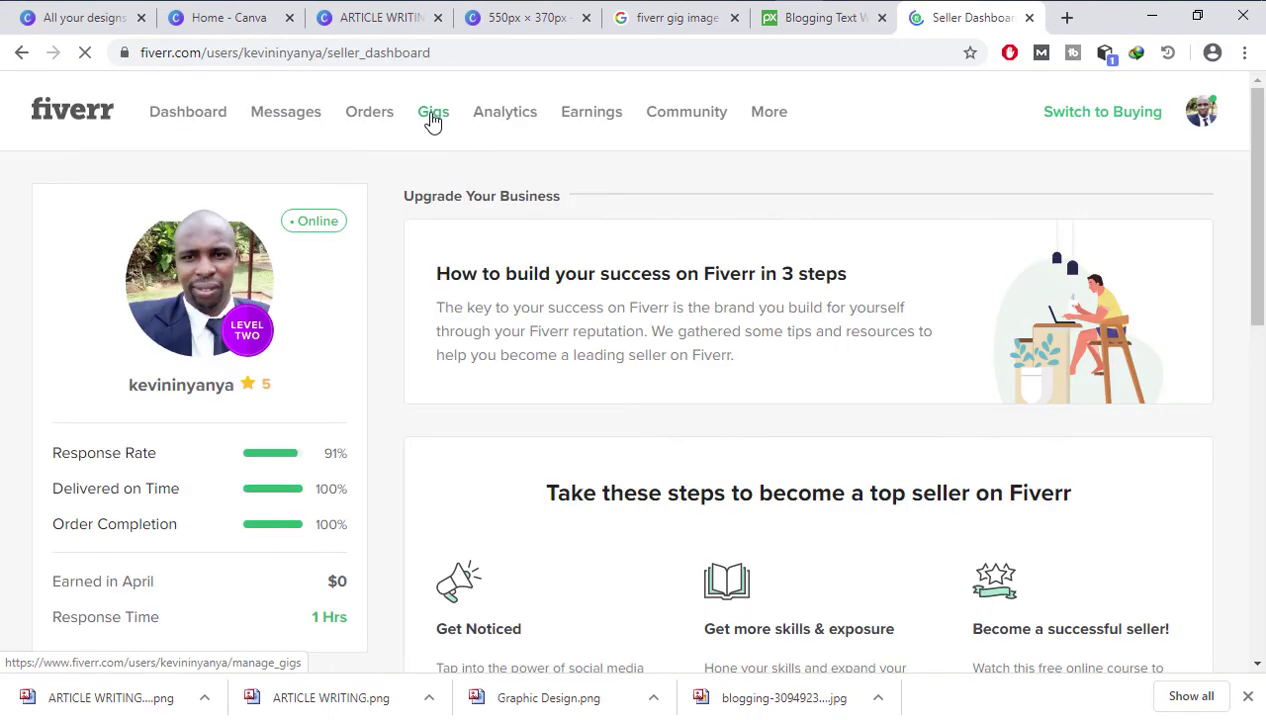
click(432, 115)
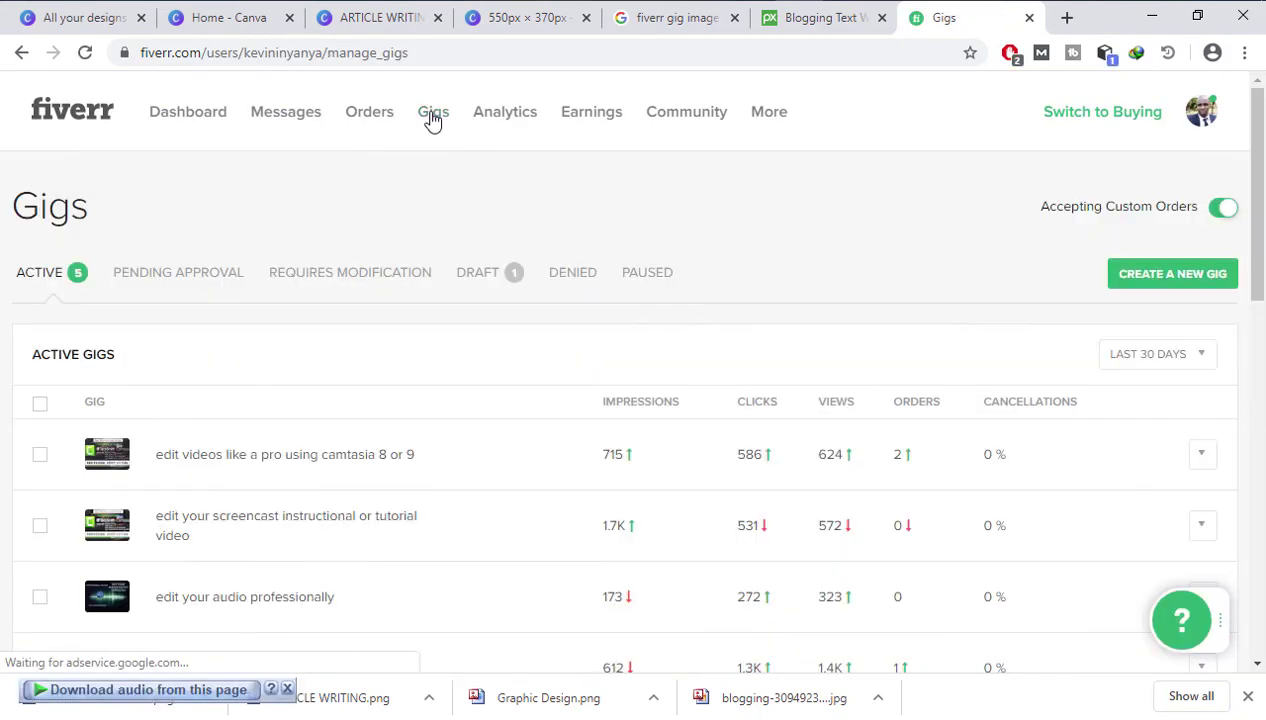
click(478, 275)
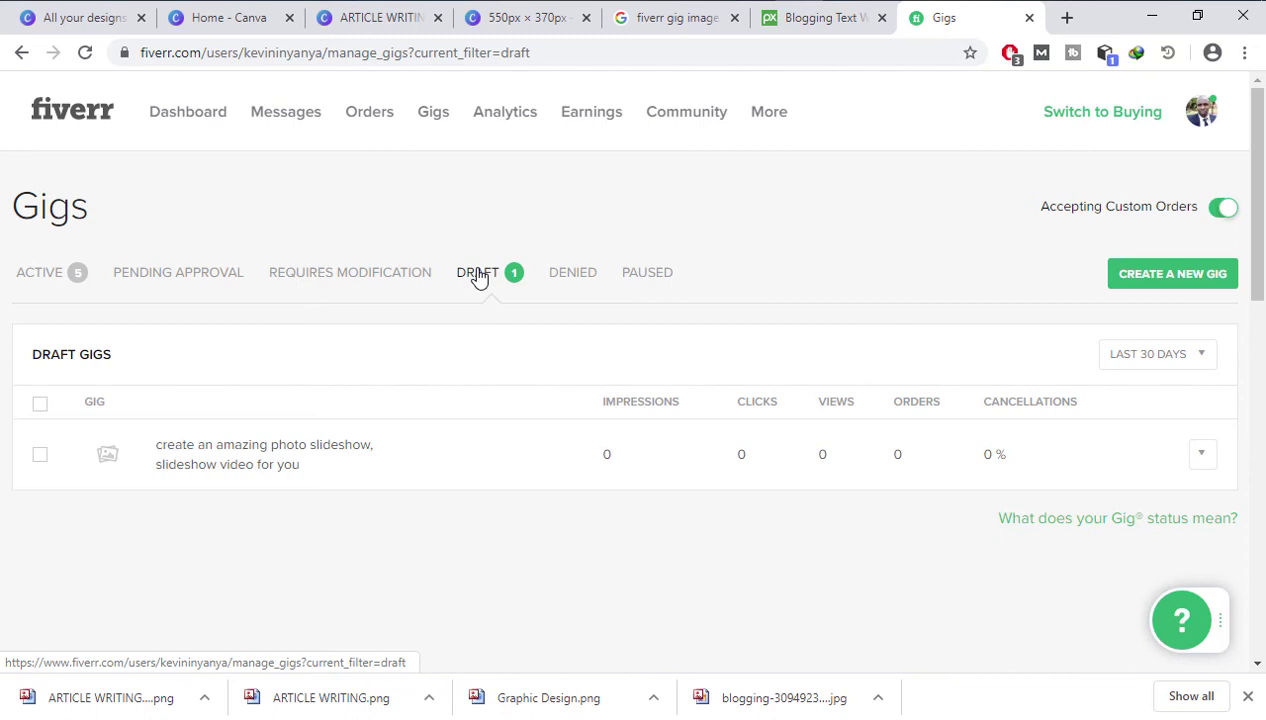
- Open the draft gig "create an amazing photo slideshow, slideshow video for you" for editing
click(40, 457)
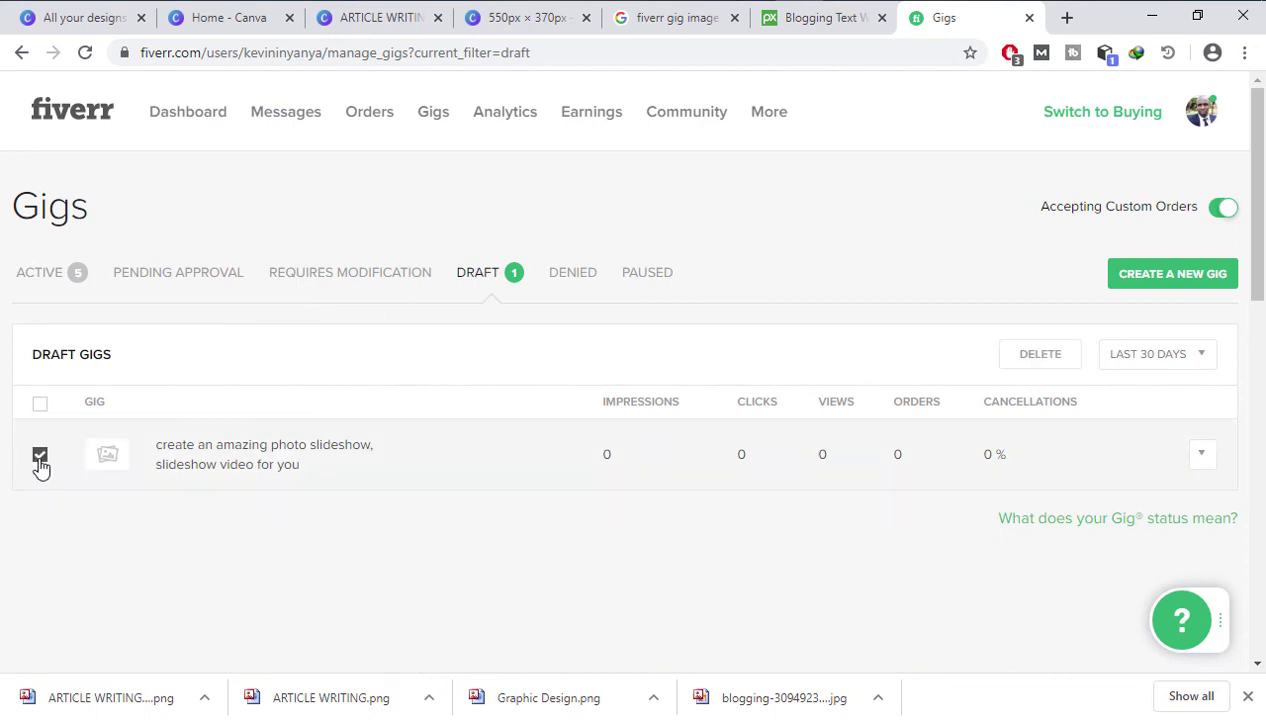
click(1212, 458)
click(1184, 466)
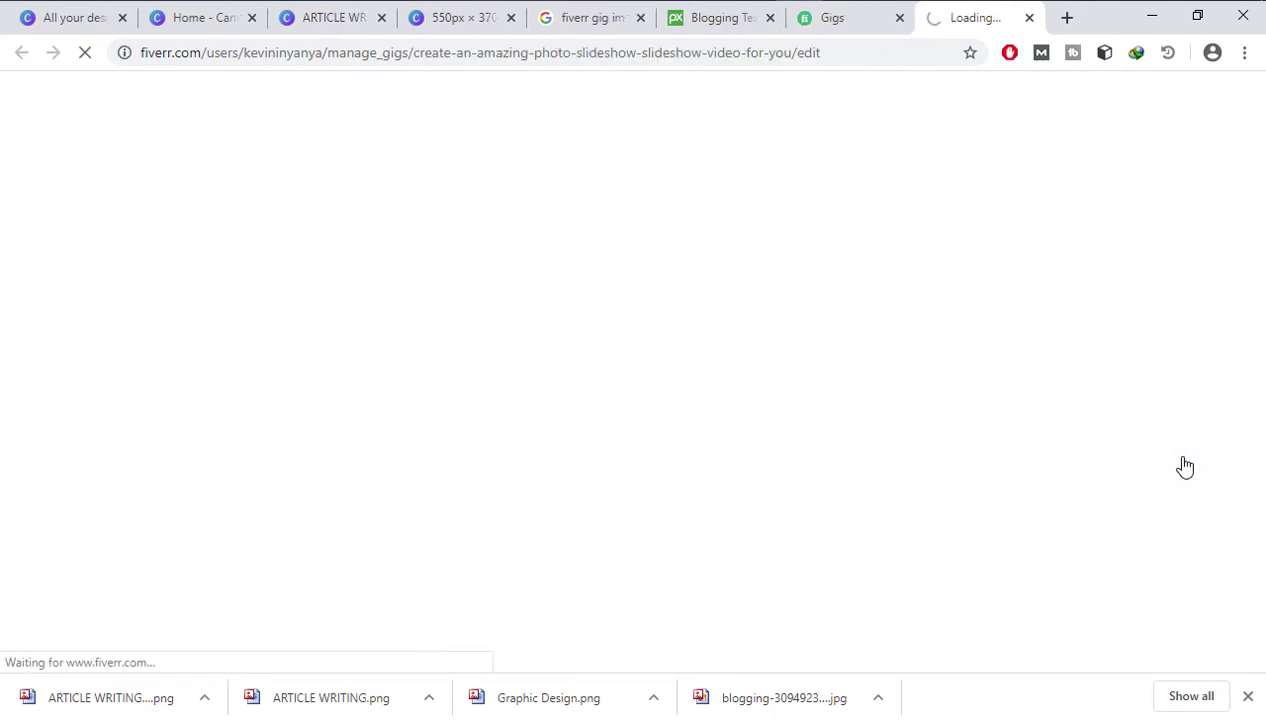
scroll(833, 325, down, 10)
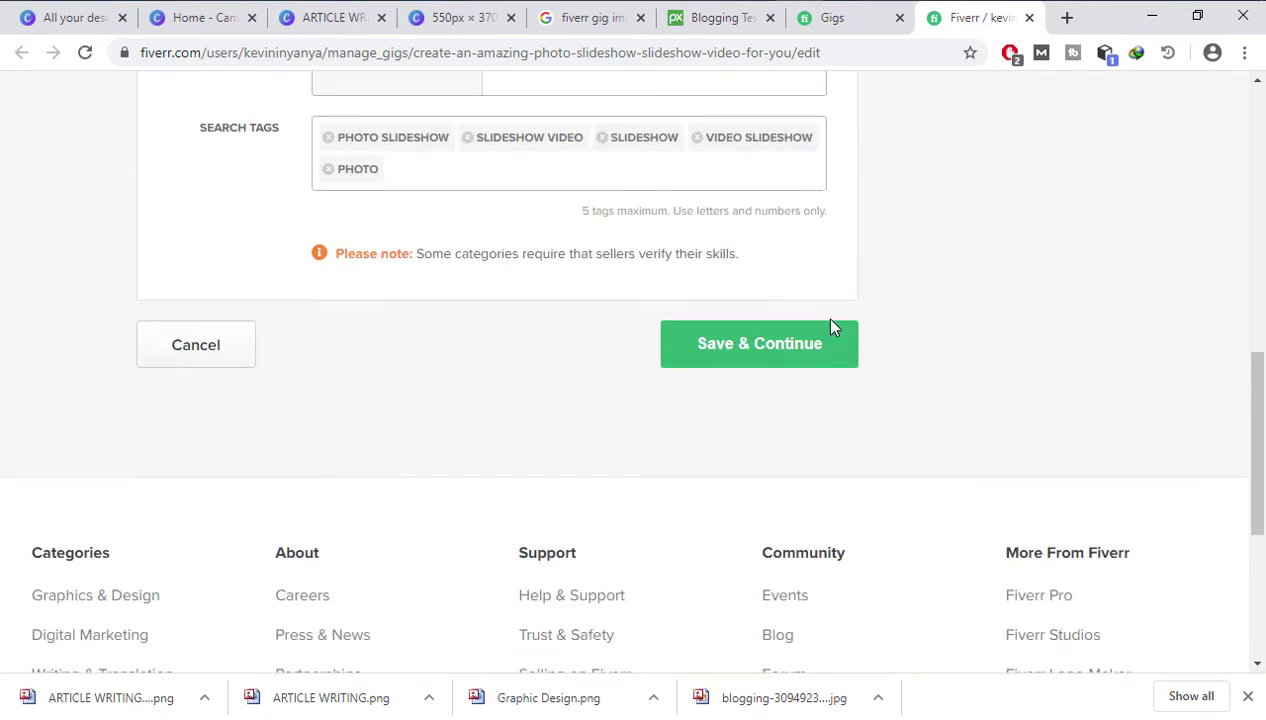
- Save the gig's Overview, Pricing, Description & FAQ and Requirements pages unchanged to reach the Gallery page
scroll(833, 325, up, 2)
click(777, 518)
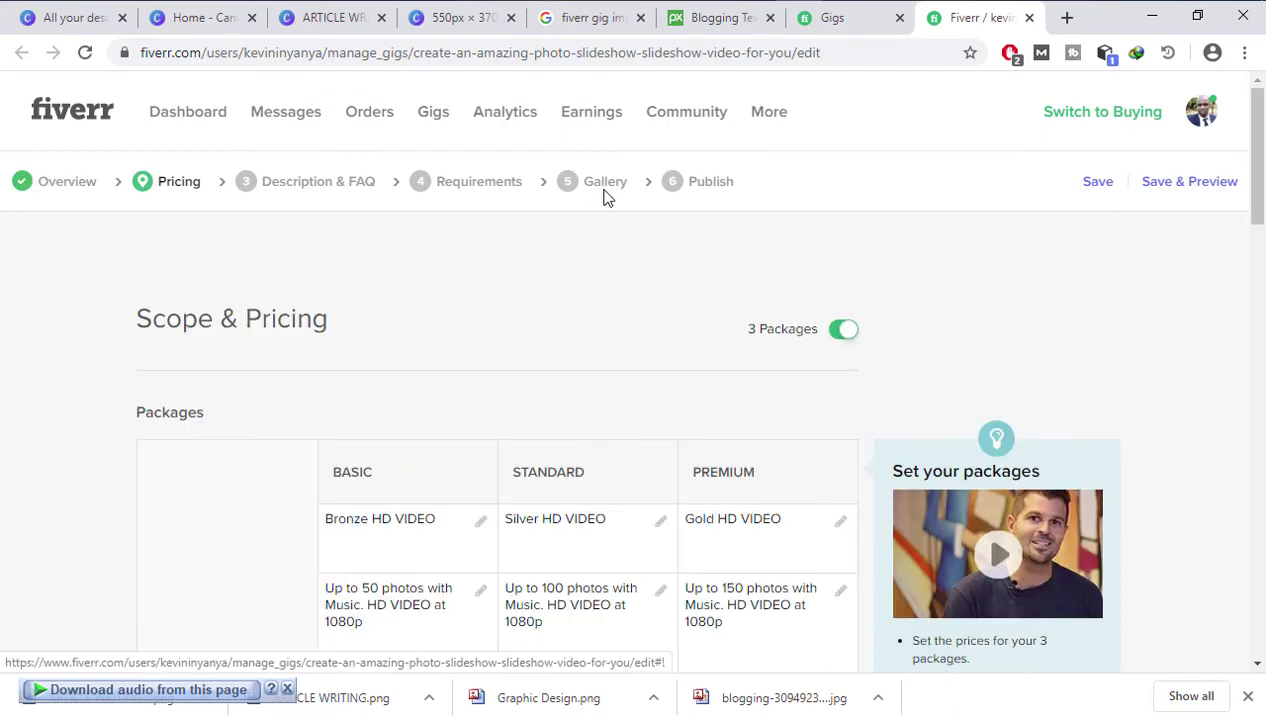
scroll(613, 235, down, 15)
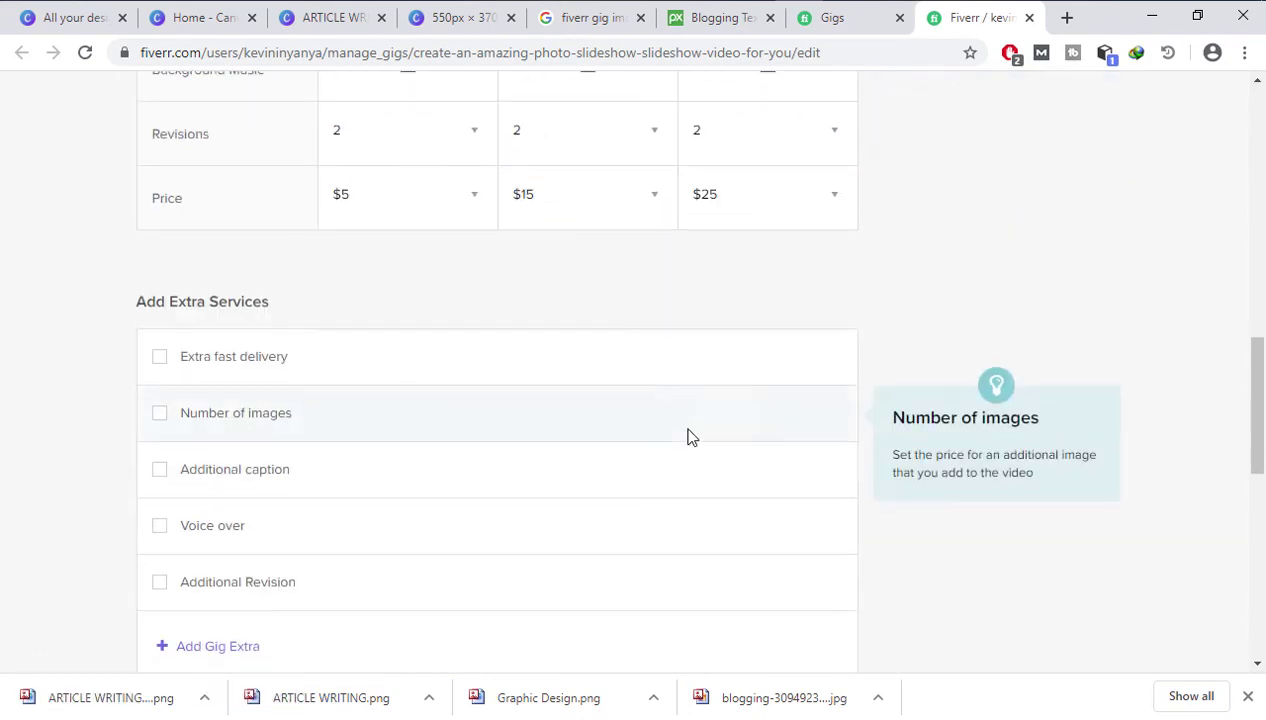
click(789, 375)
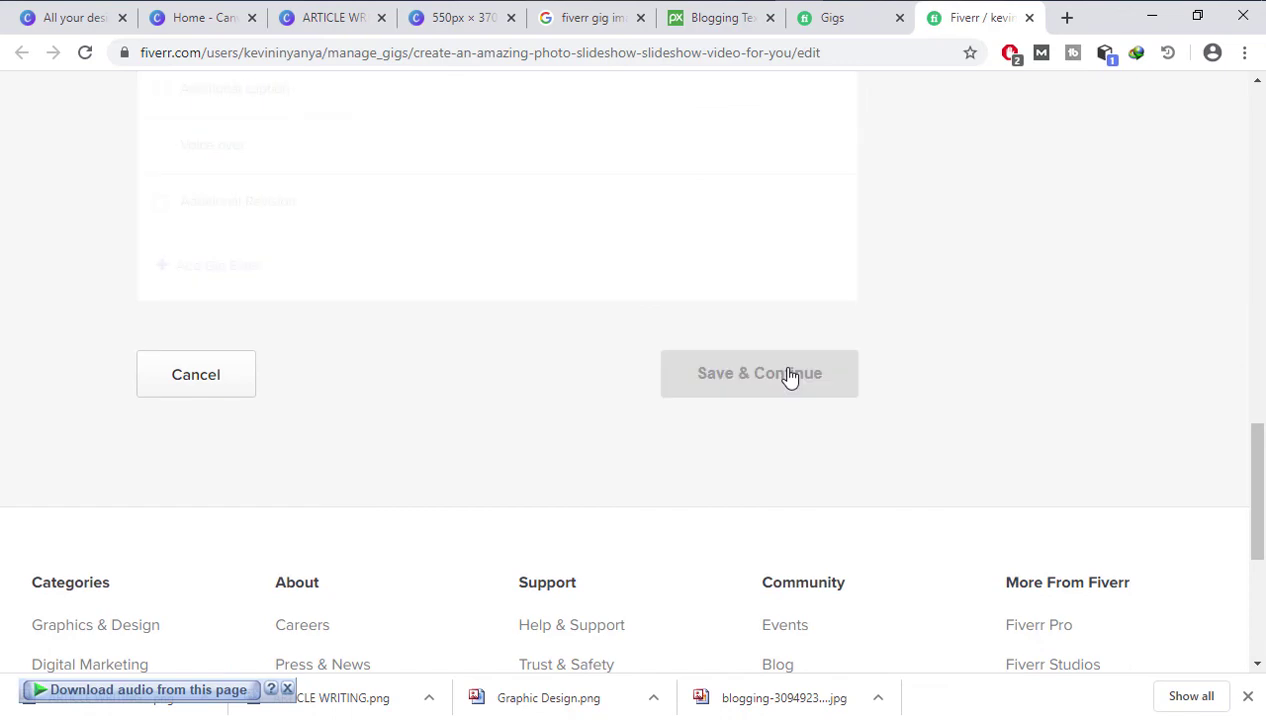
scroll(783, 374, down, 6)
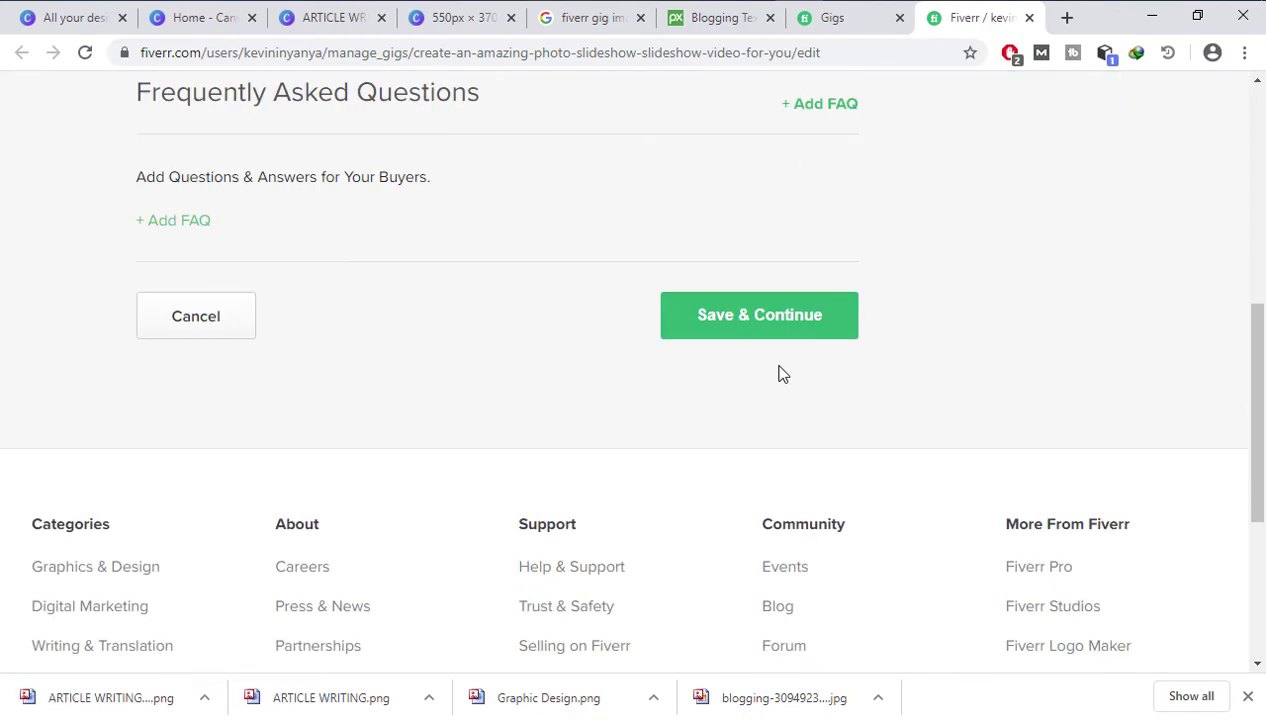
click(760, 331)
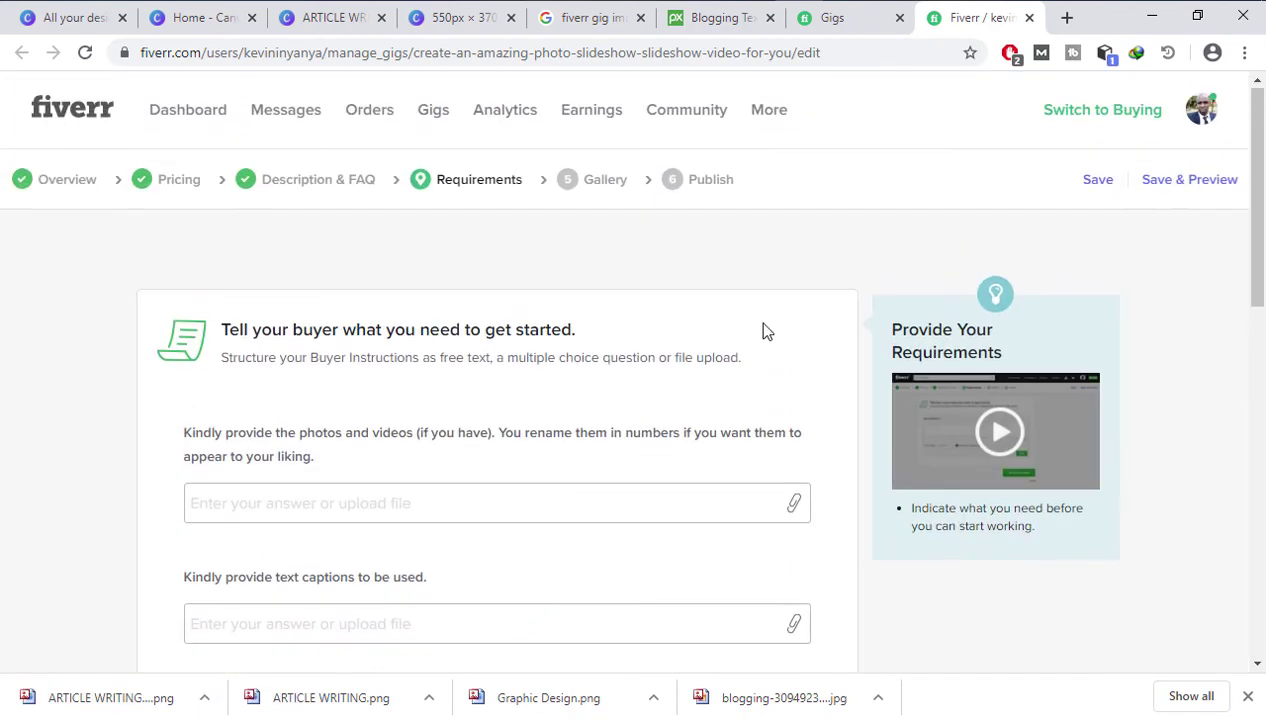
scroll(763, 331, down, 3)
click(770, 520)
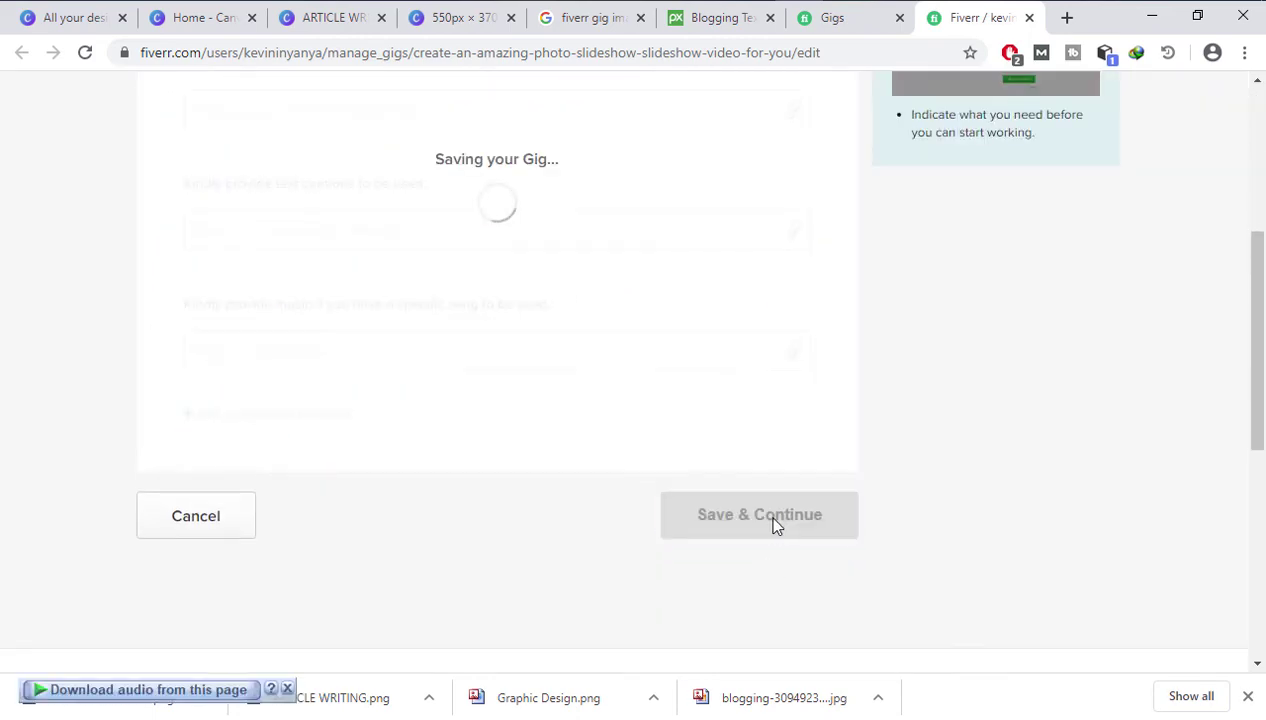
- Upload ARTICLE WRITING.png from the Downloads folder as the first gig photo
scroll(771, 520, down, 3)
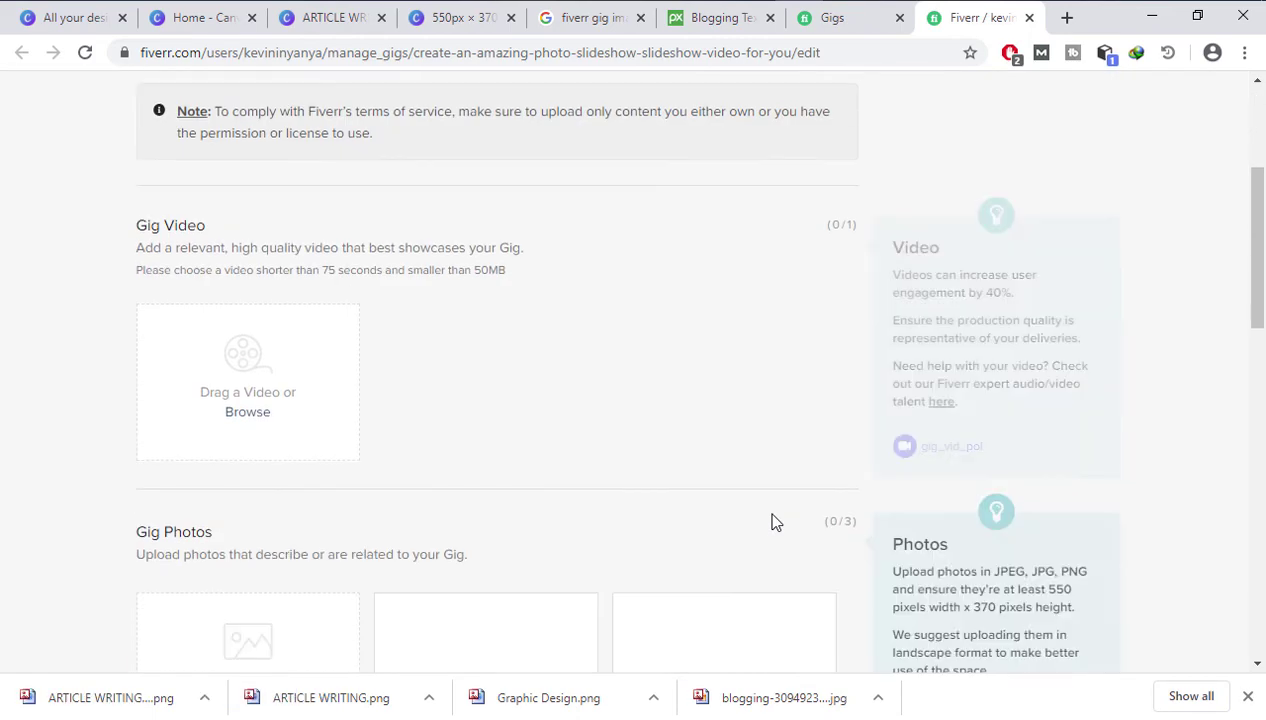
scroll(636, 330, up, 3)
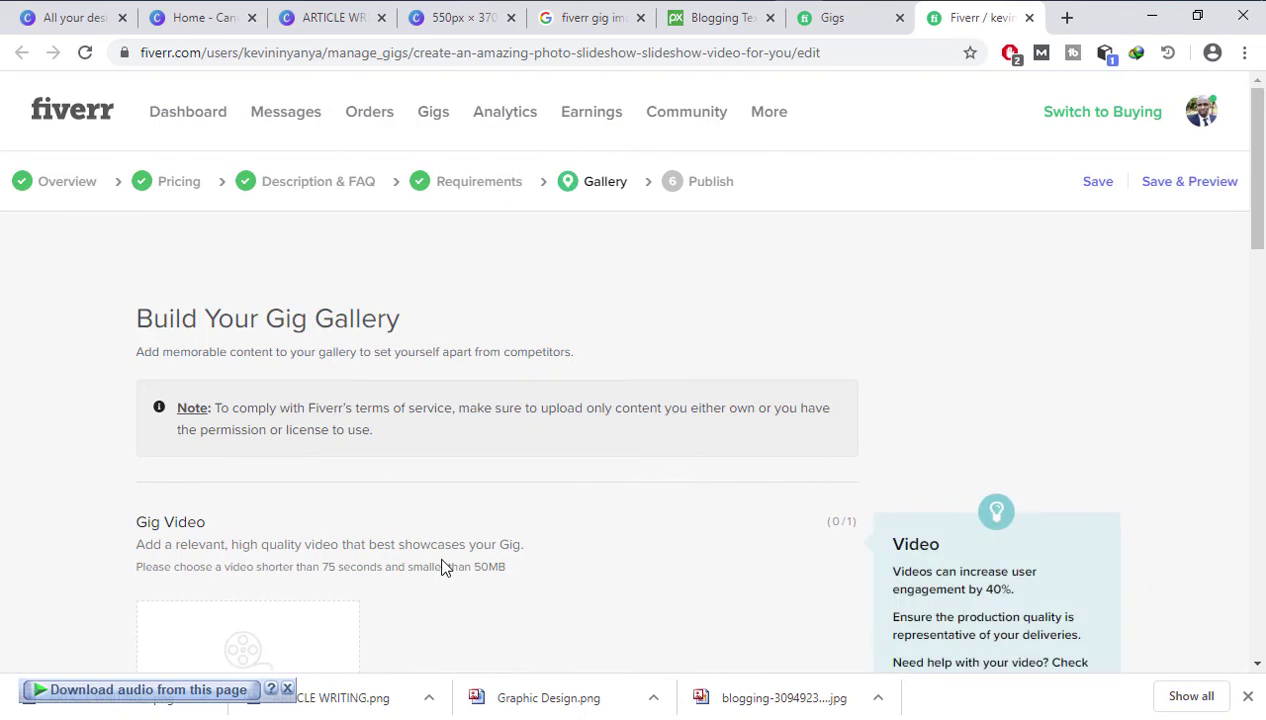
scroll(523, 492, down, 7)
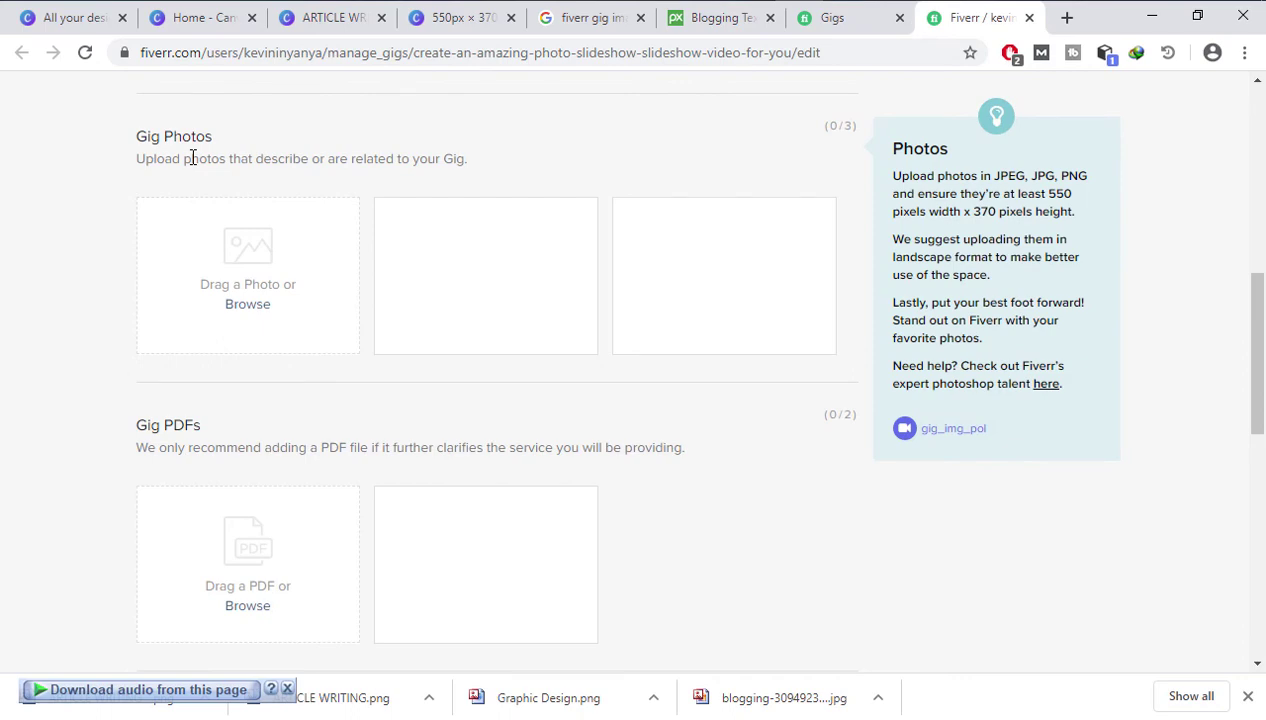
click(256, 310)
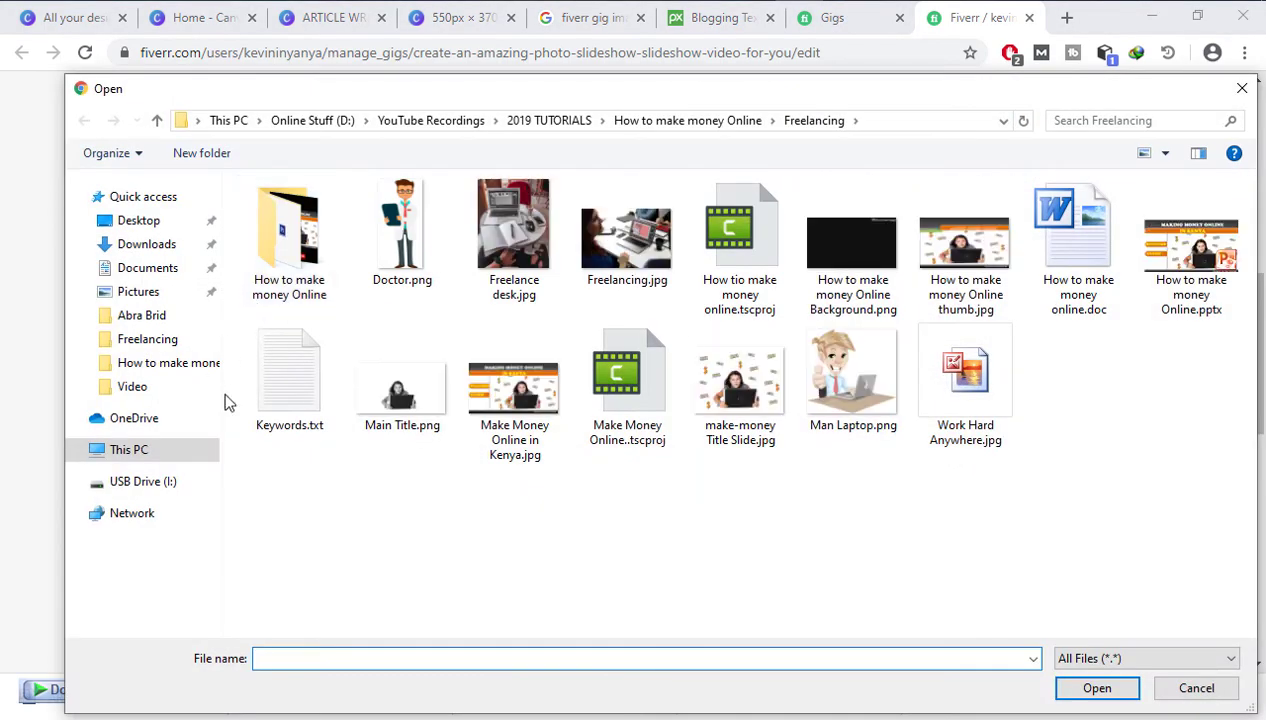
click(158, 247)
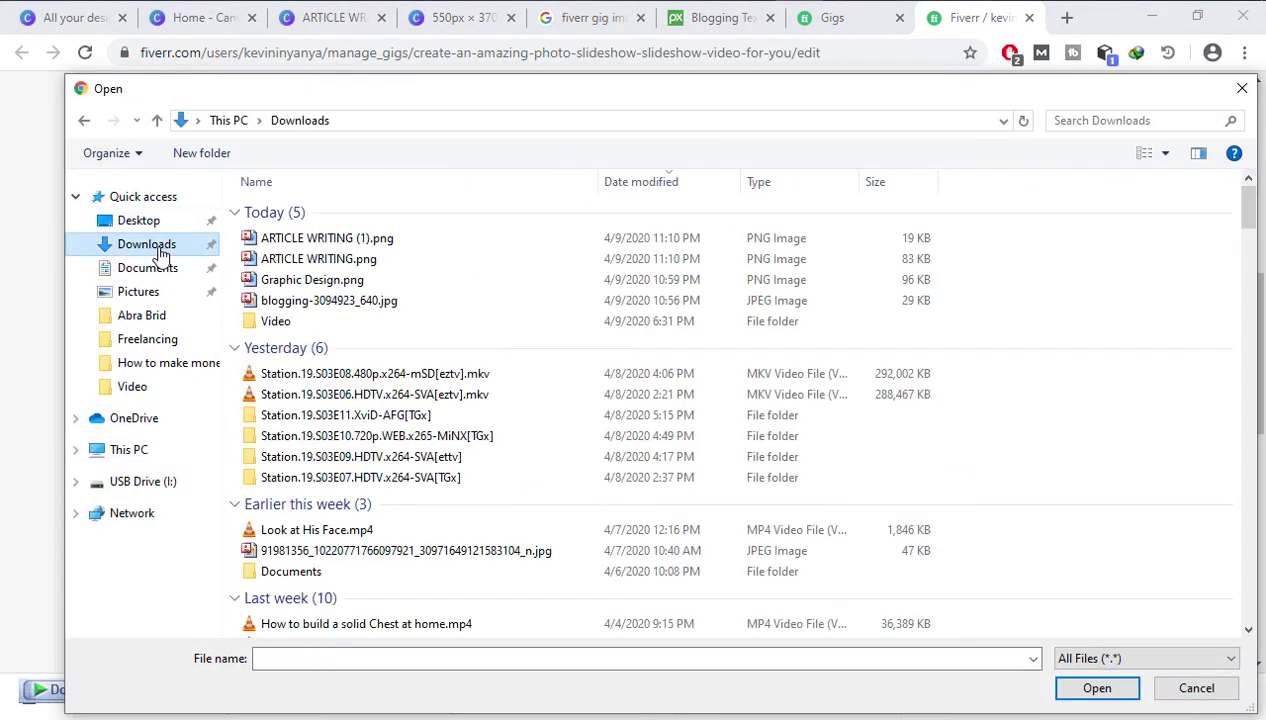
click(366, 259)
click(1085, 692)
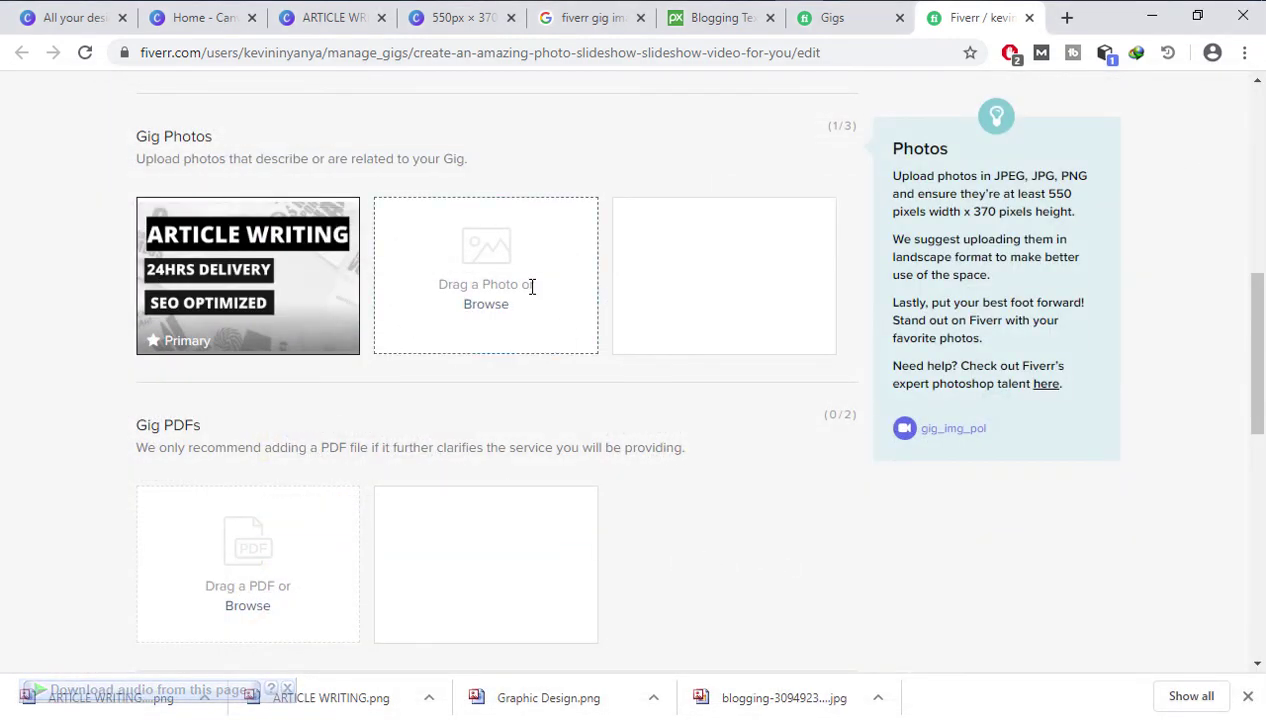
- Upload ARTICLE WRITING (1).png as the second gig photo and Graphic Design.png as the third
click(488, 304)
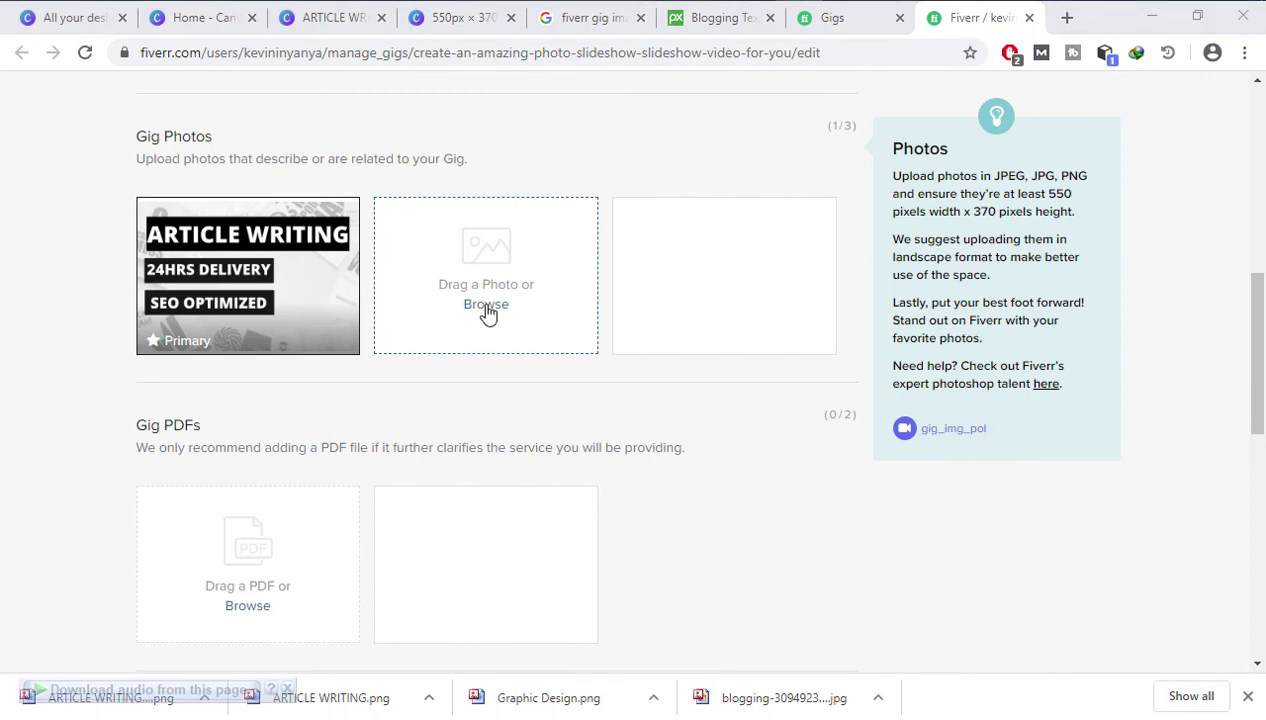
click(333, 238)
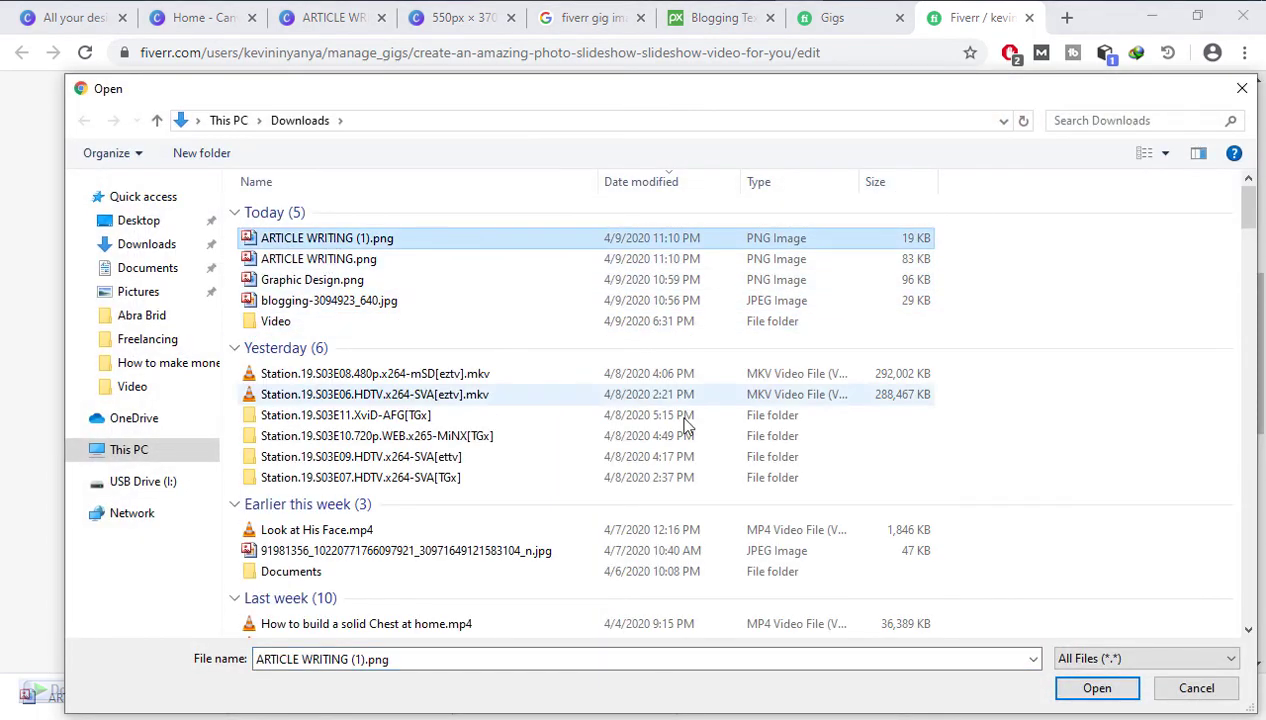
click(1097, 688)
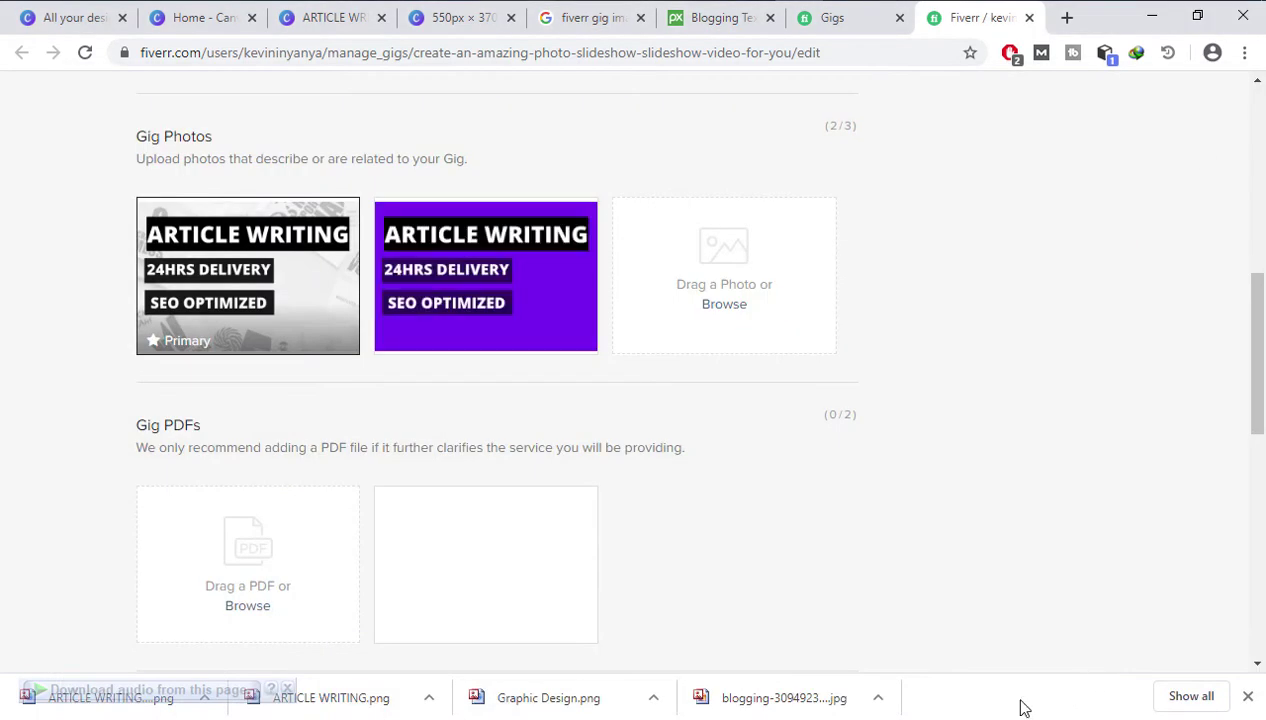
click(736, 313)
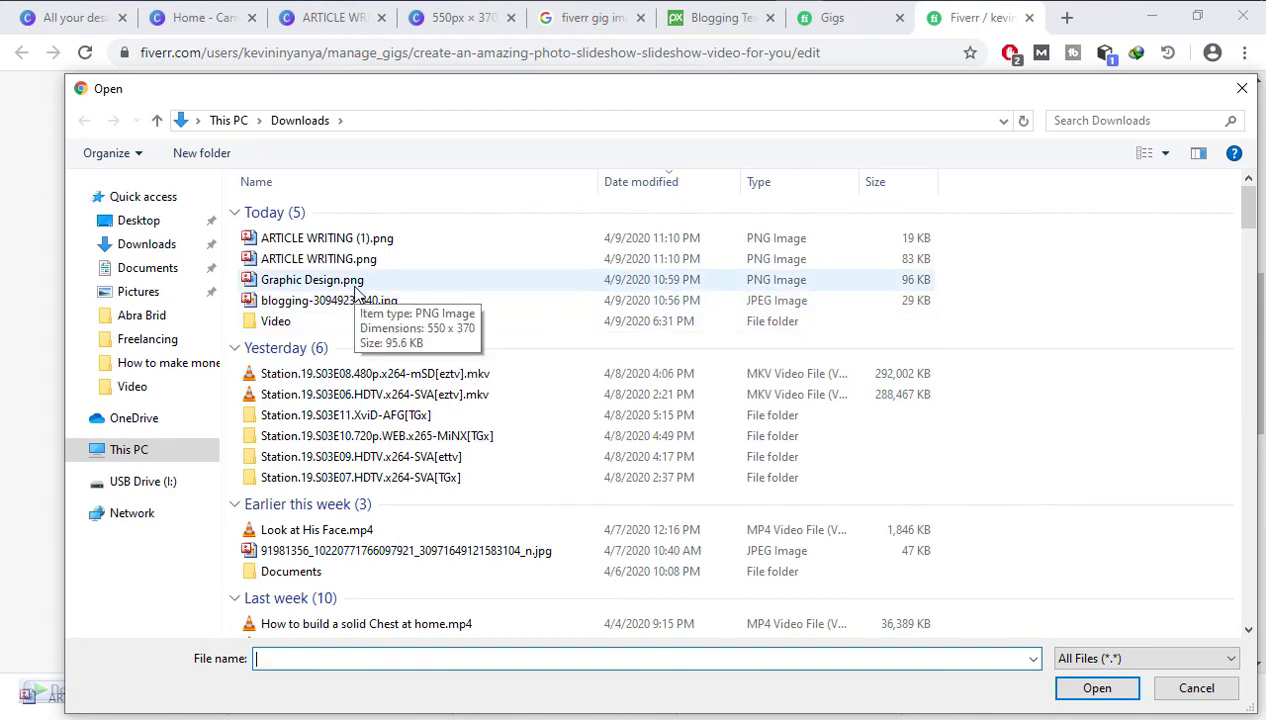
click(356, 290)
click(1096, 688)
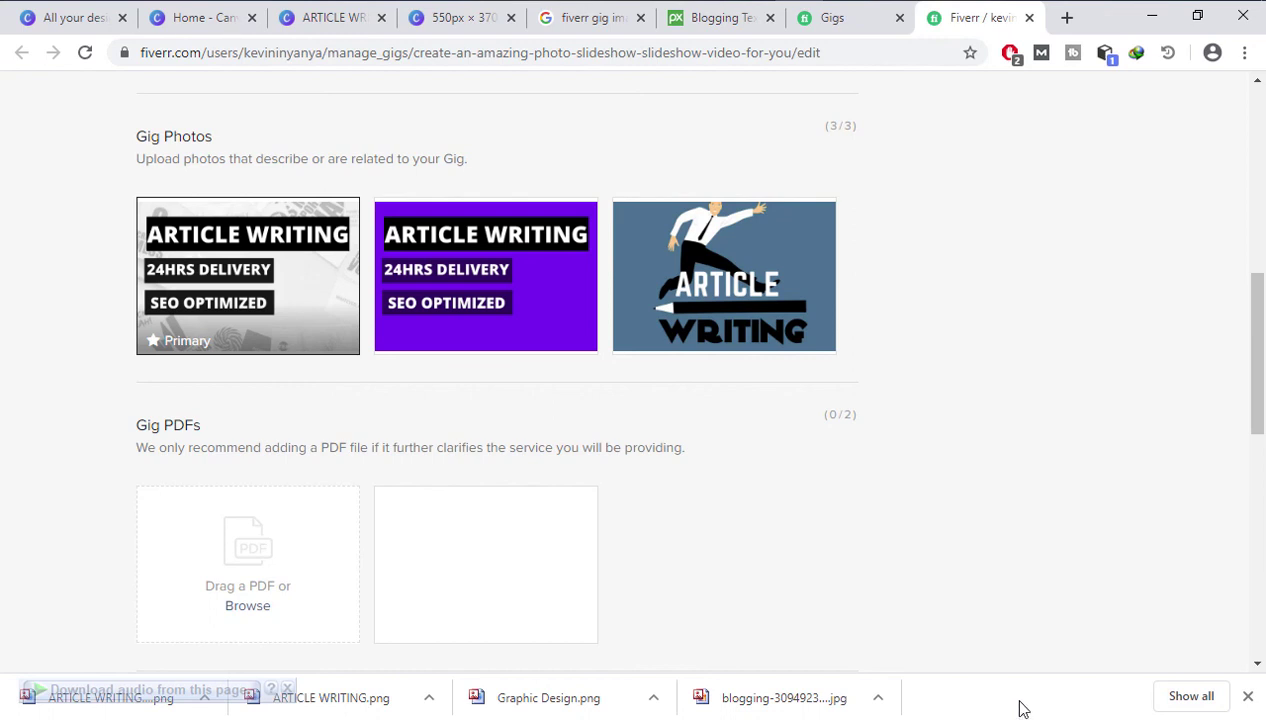
- Switch to the Downloads folder window, rename ARTICLE WRITING (1).png to photo slideshow.png and return to the gig page
key(alt+Tab)
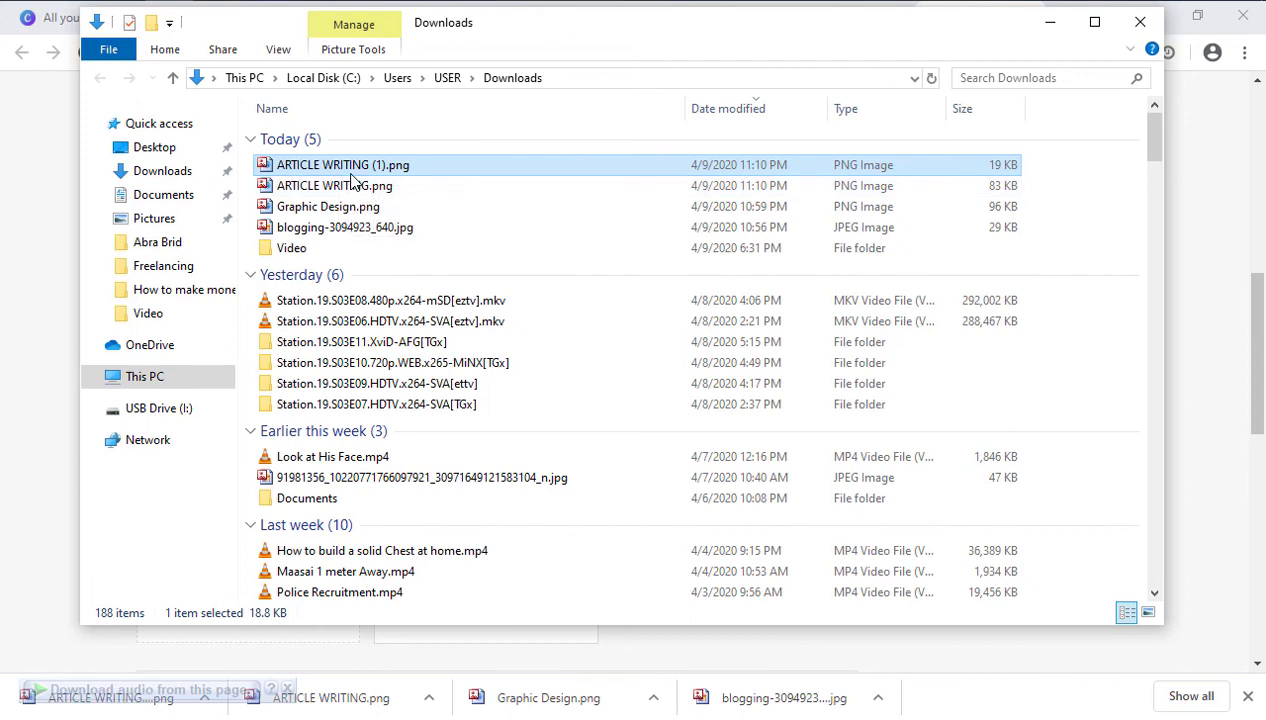
right_click(348, 175)
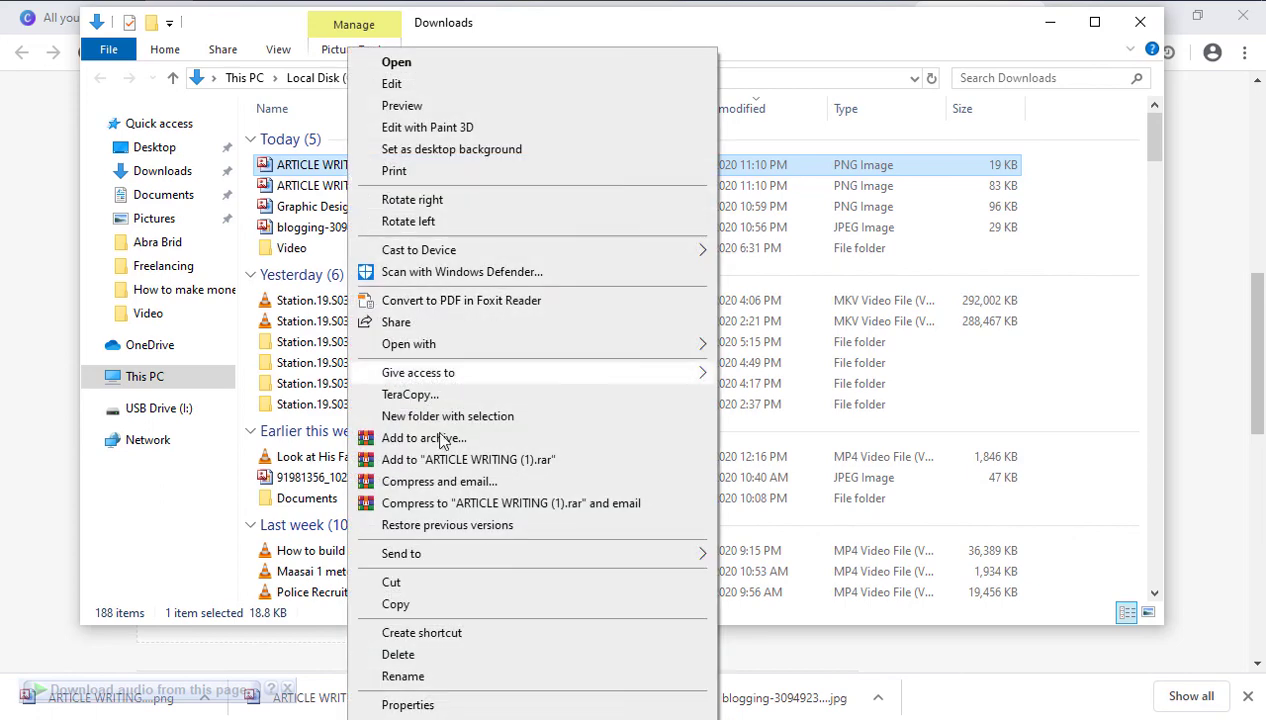
click(449, 678)
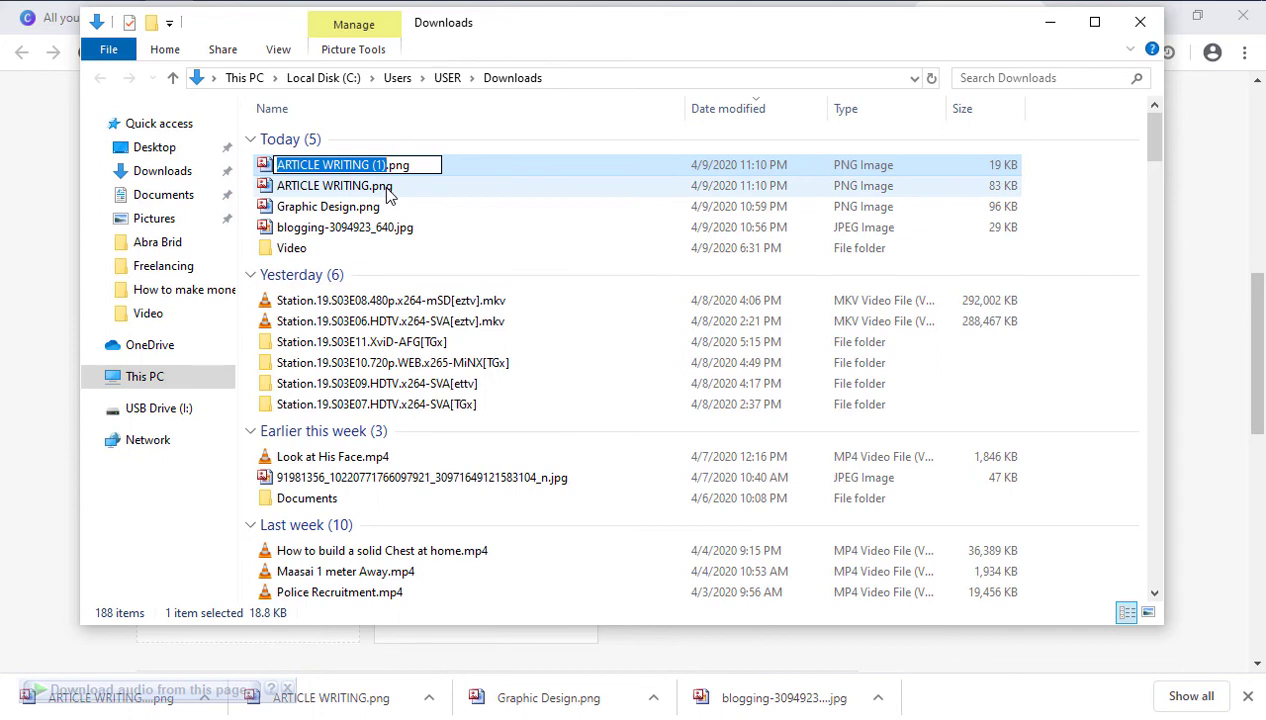
text(phoo)
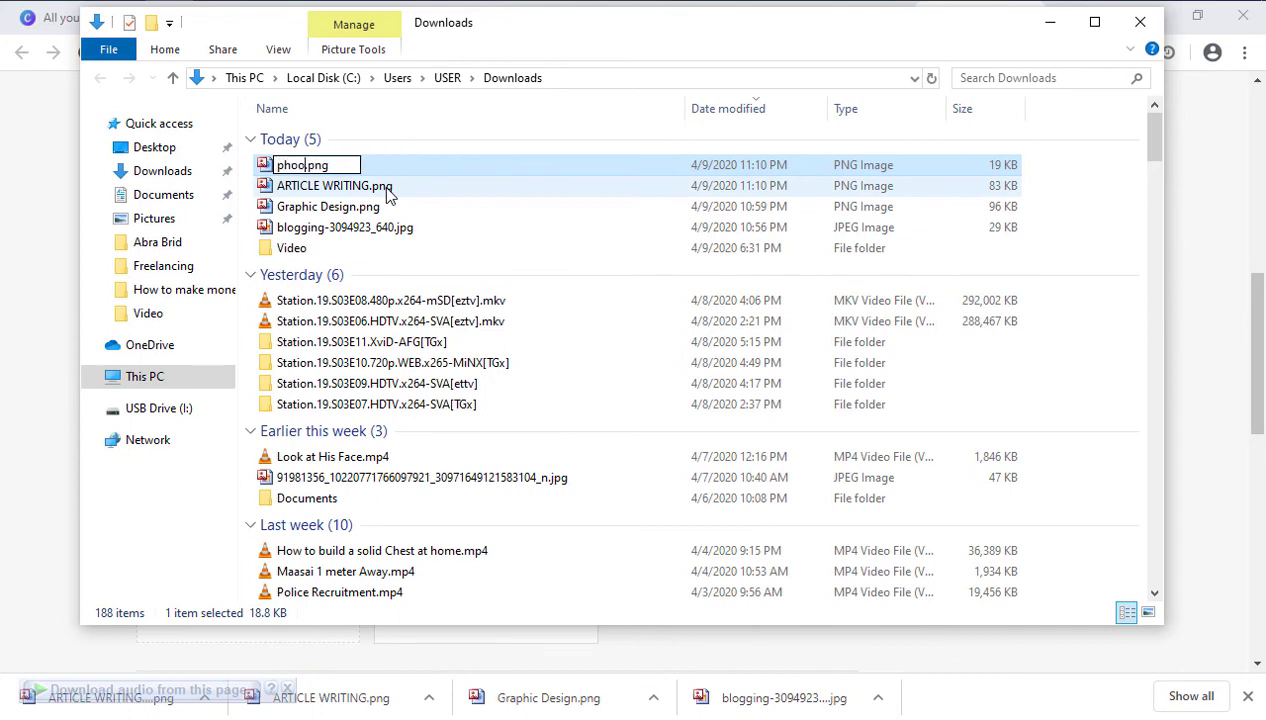
key(Left)
text(t)
key(Right)
text(sli)
key(BackSpace)
key(BackSpace)
key(BackSpace)
text(slideshow)
key(Return)
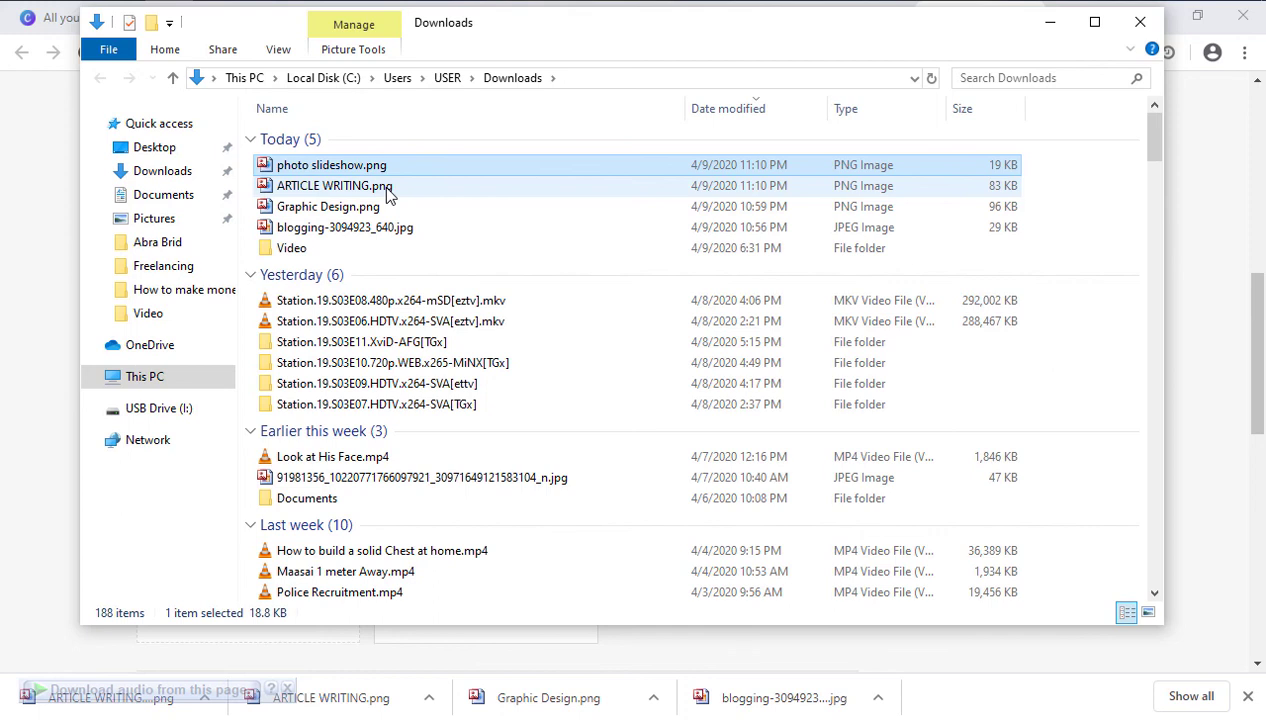
click(1050, 22)
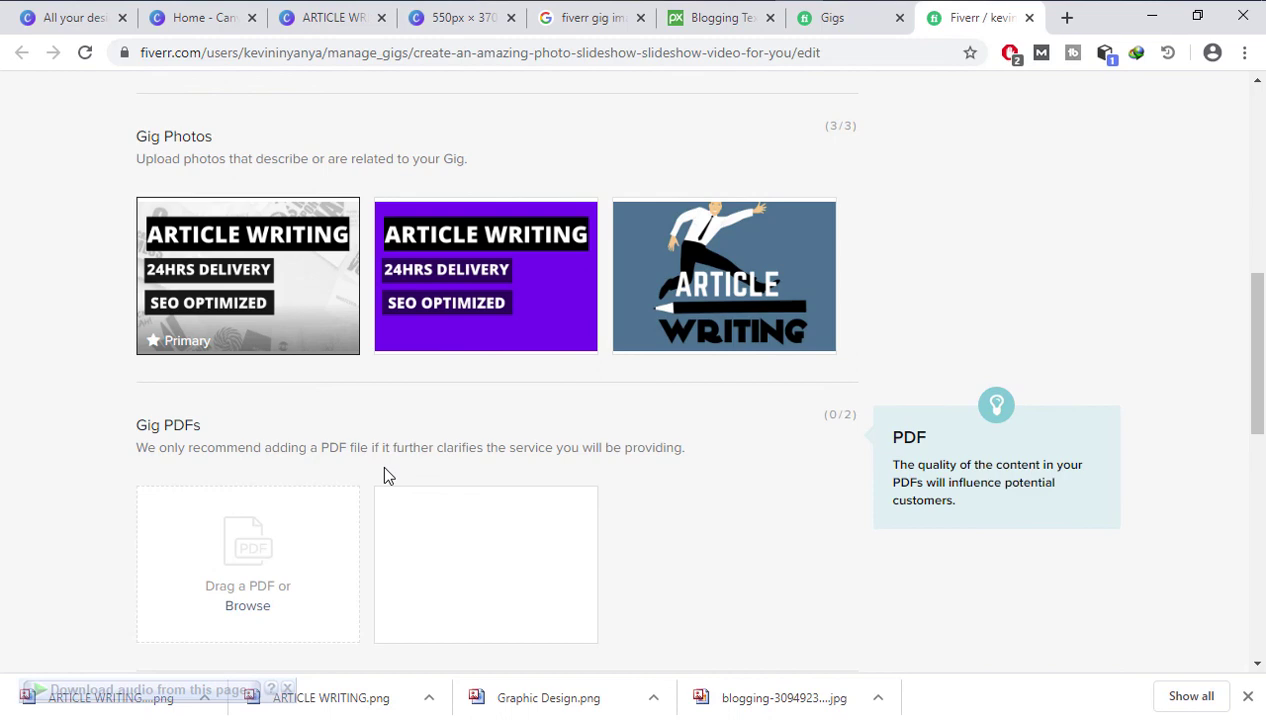
- Review the gig gallery page, including the video, photo and PDF sections and the ownership declaration
scroll(413, 443, up, 5)
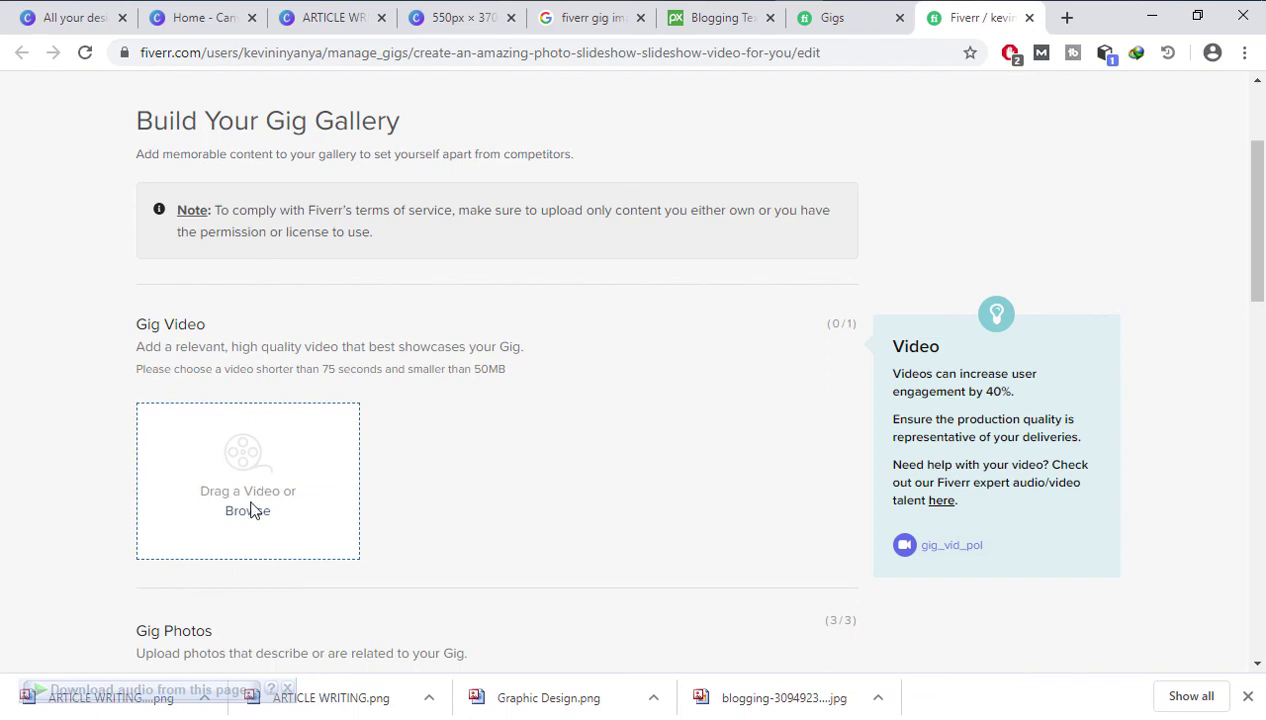
scroll(450, 520, down, 3)
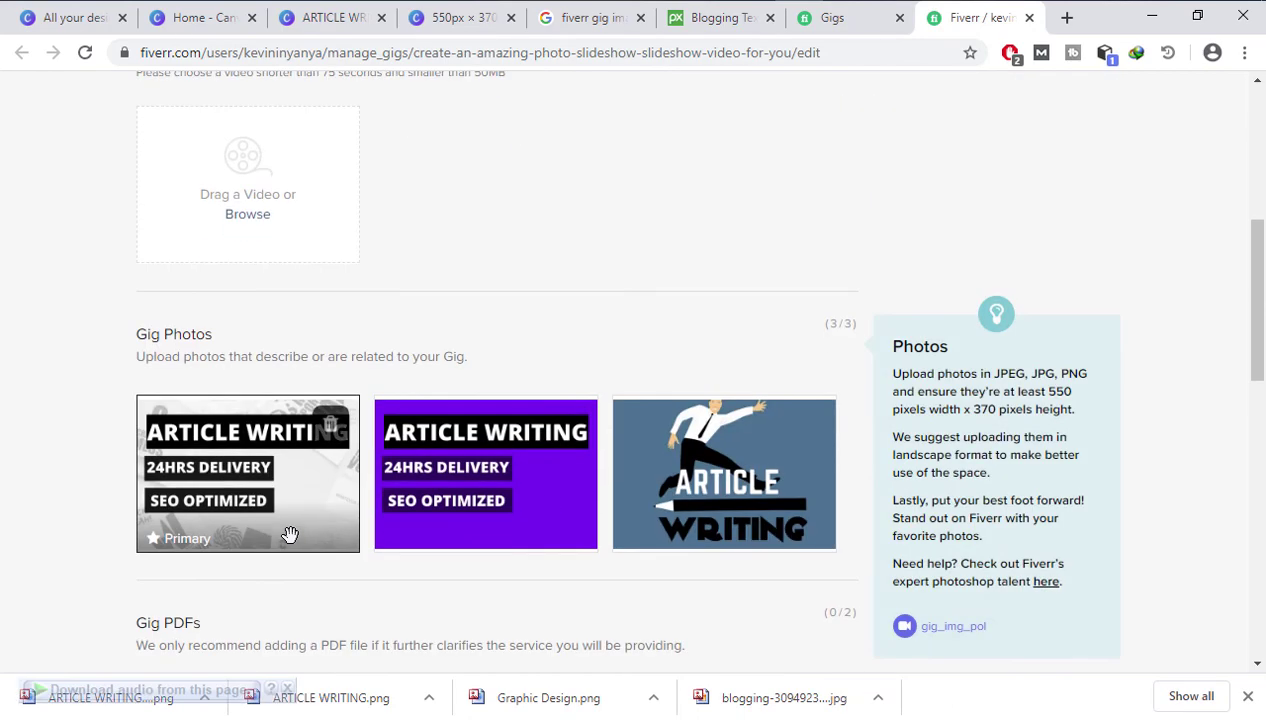
scroll(706, 390, up, 5)
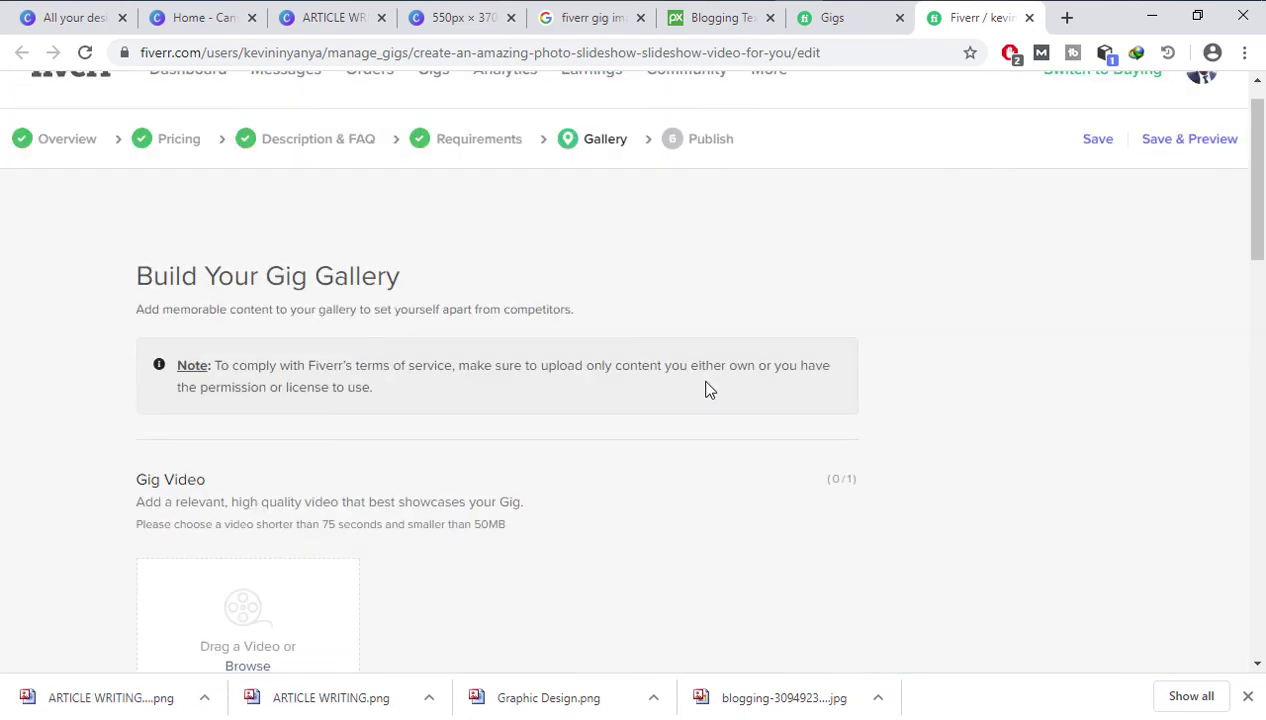
scroll(786, 305, down, 20)
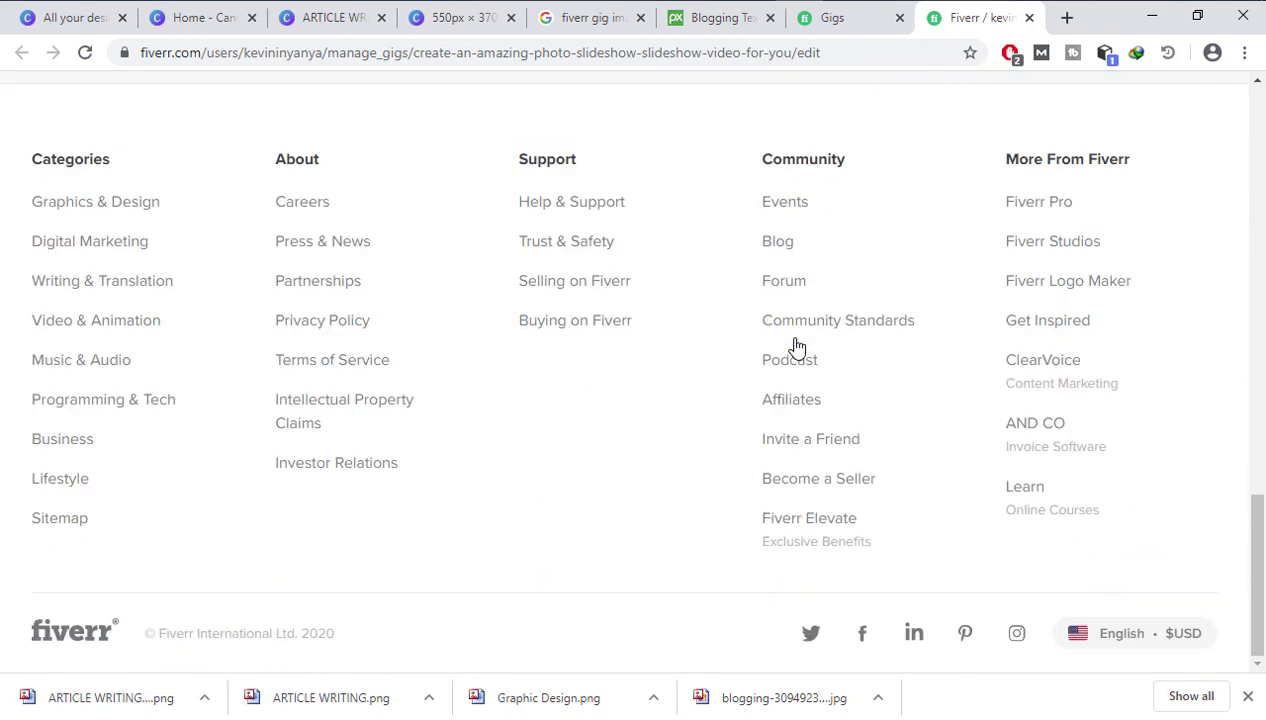
scroll(797, 350, up, 5)
scroll(790, 490, up, 2)
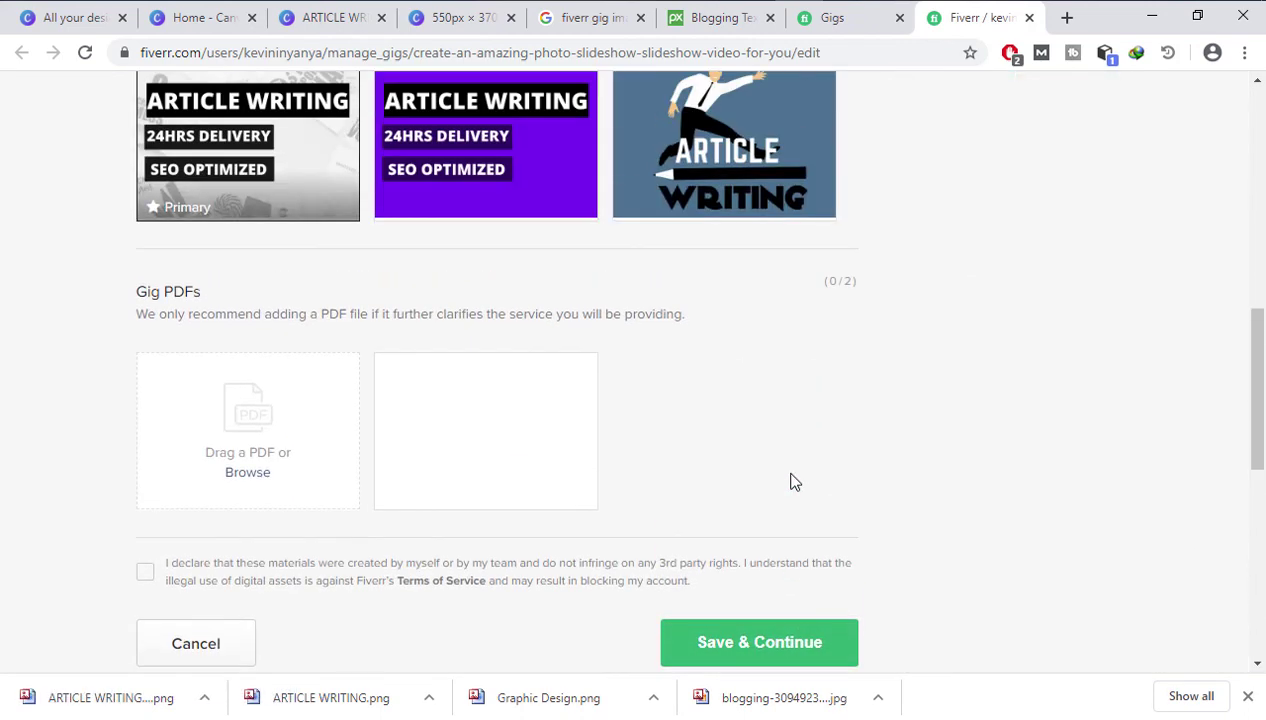
scroll(780, 610, up, 2)
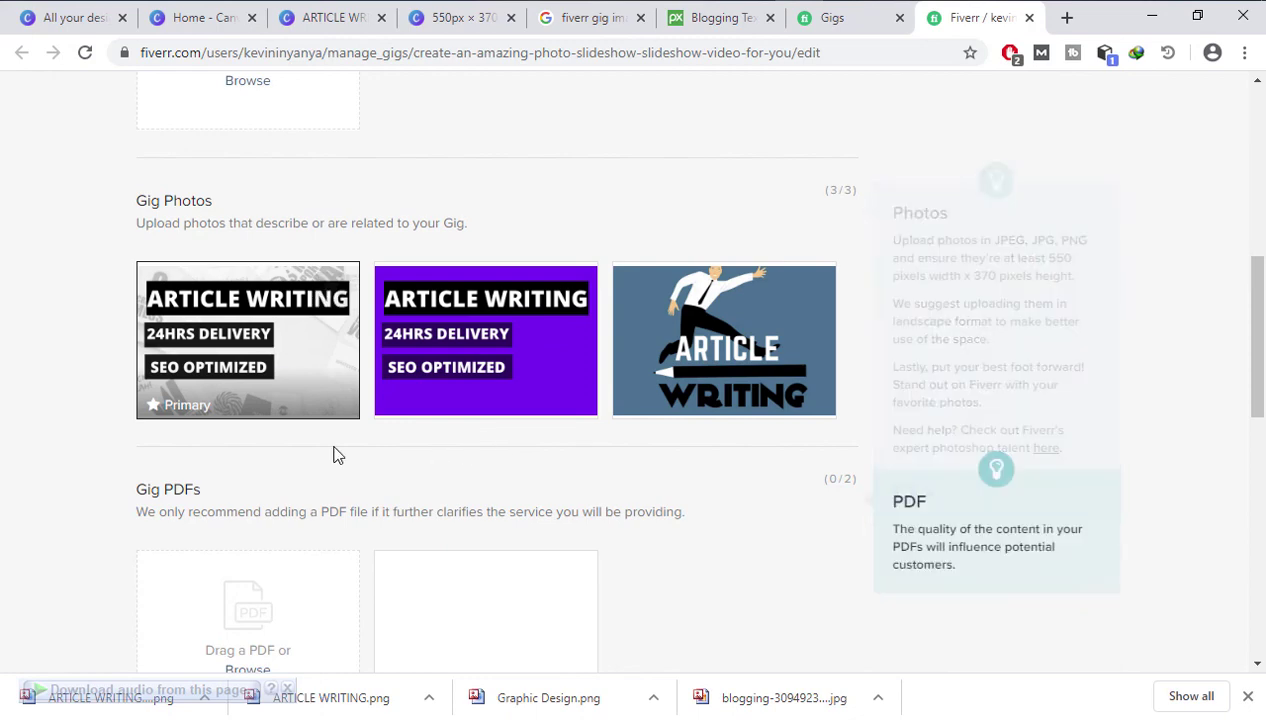
- Look over the open Canva home page, ARTICLE WRITING design and fiverr subtitles design, ending on the ARTICLE WRITING design
click(190, 20)
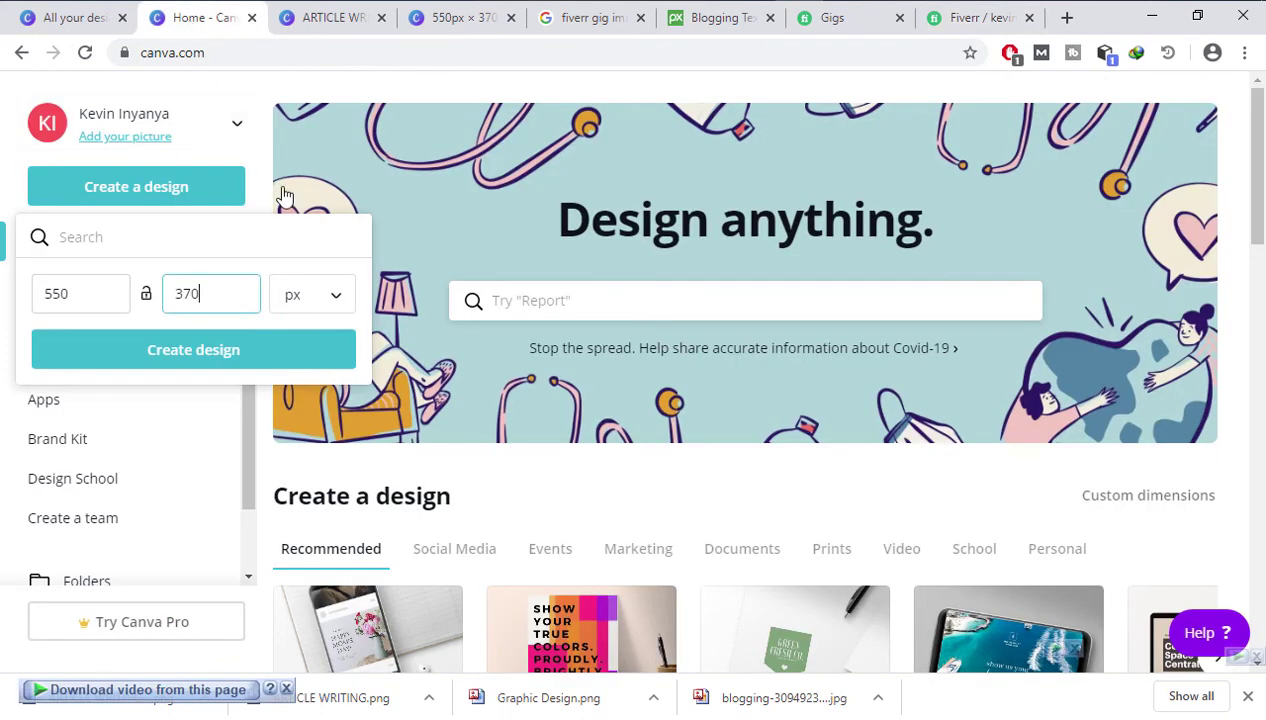
click(337, 19)
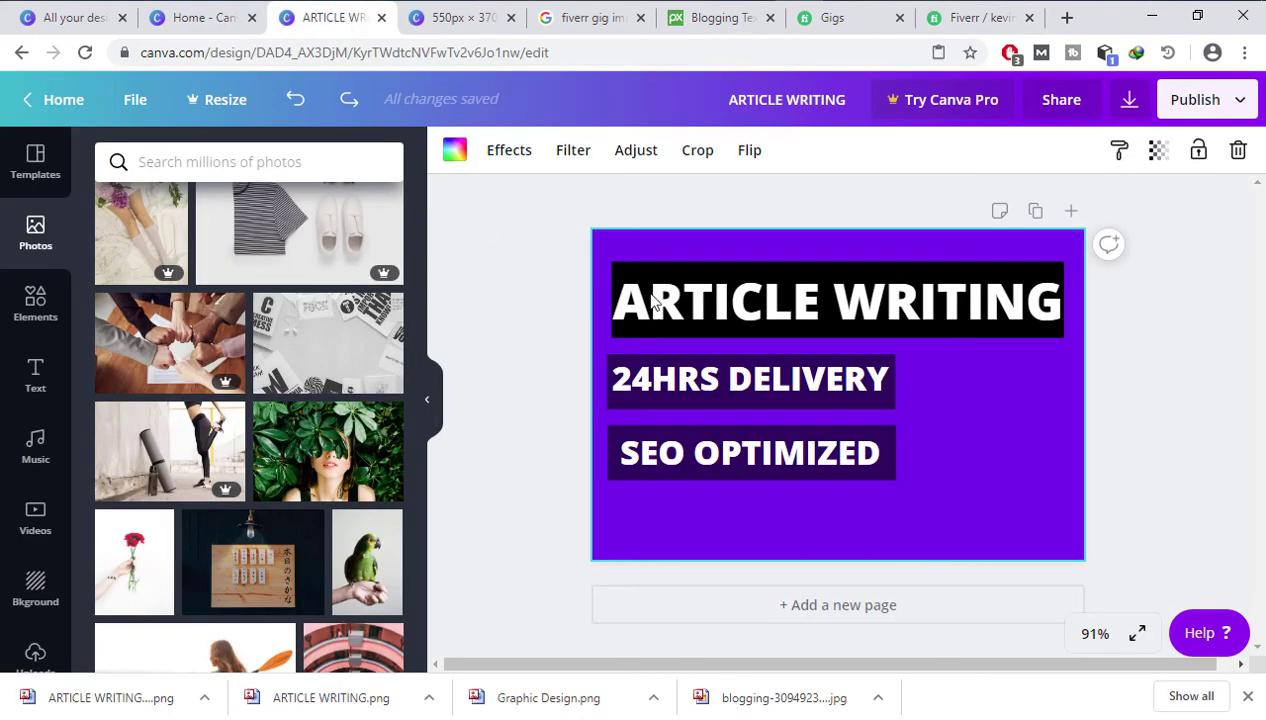
click(485, 22)
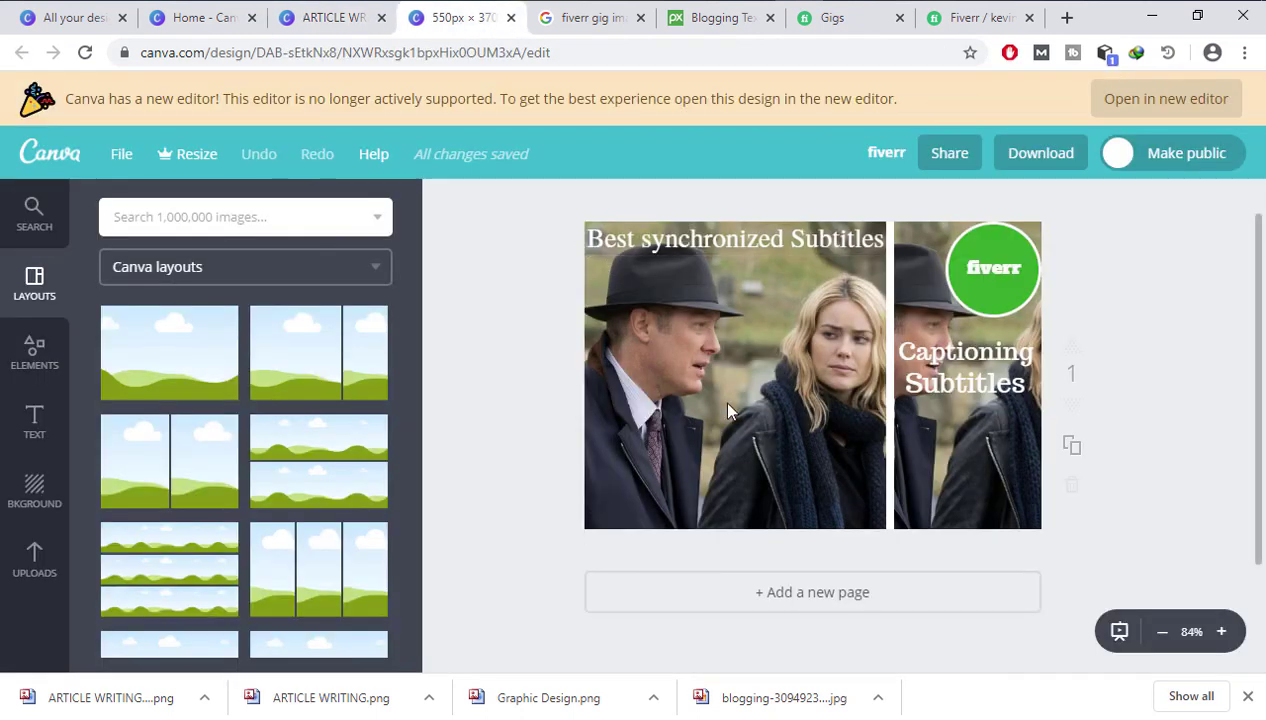
click(312, 20)
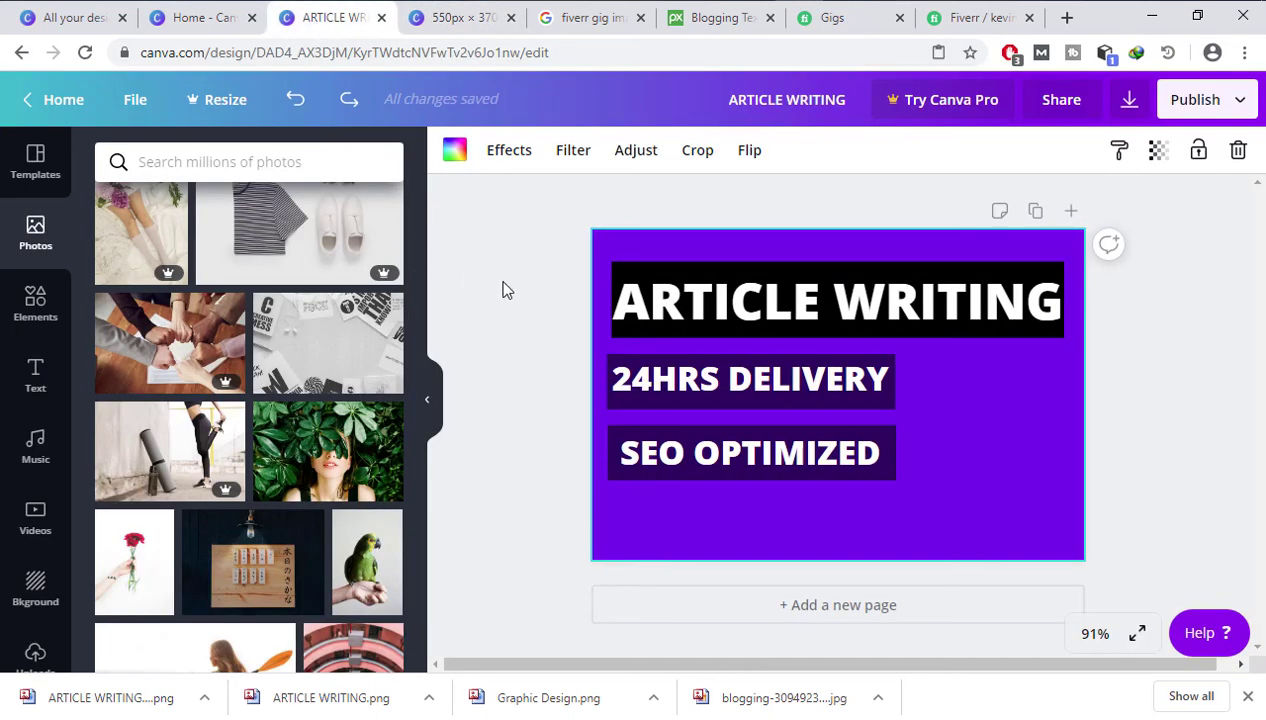